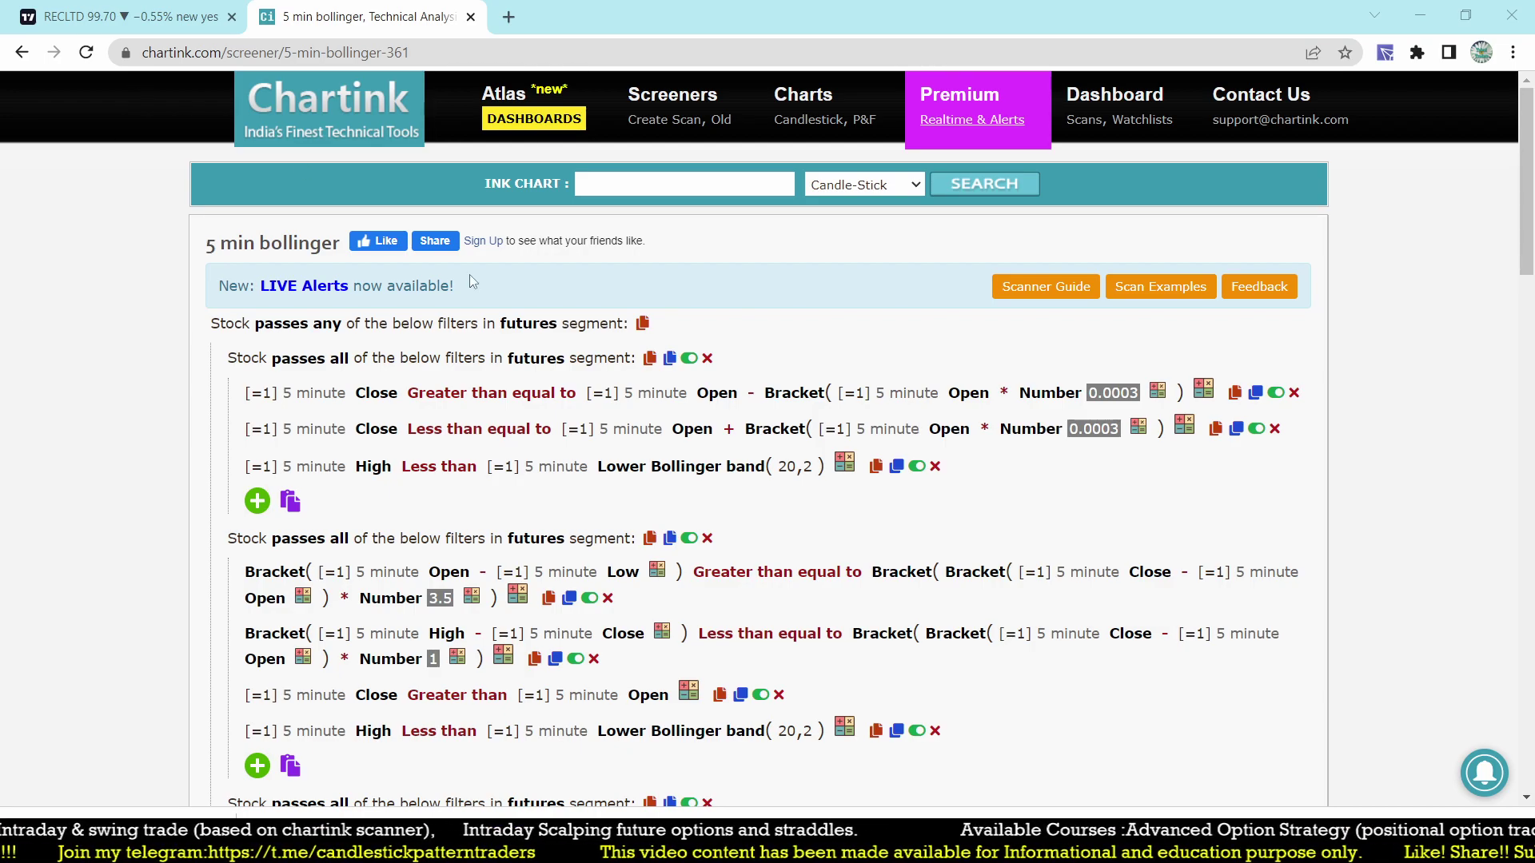
# Step: Handwrite the pattern names Doji, Hammer and Spinning top over the three filter groups, underlining each and circling Doji
pyautogui.scroll(-1, 646, 444)
pyautogui.scroll(-4, 646, 443)
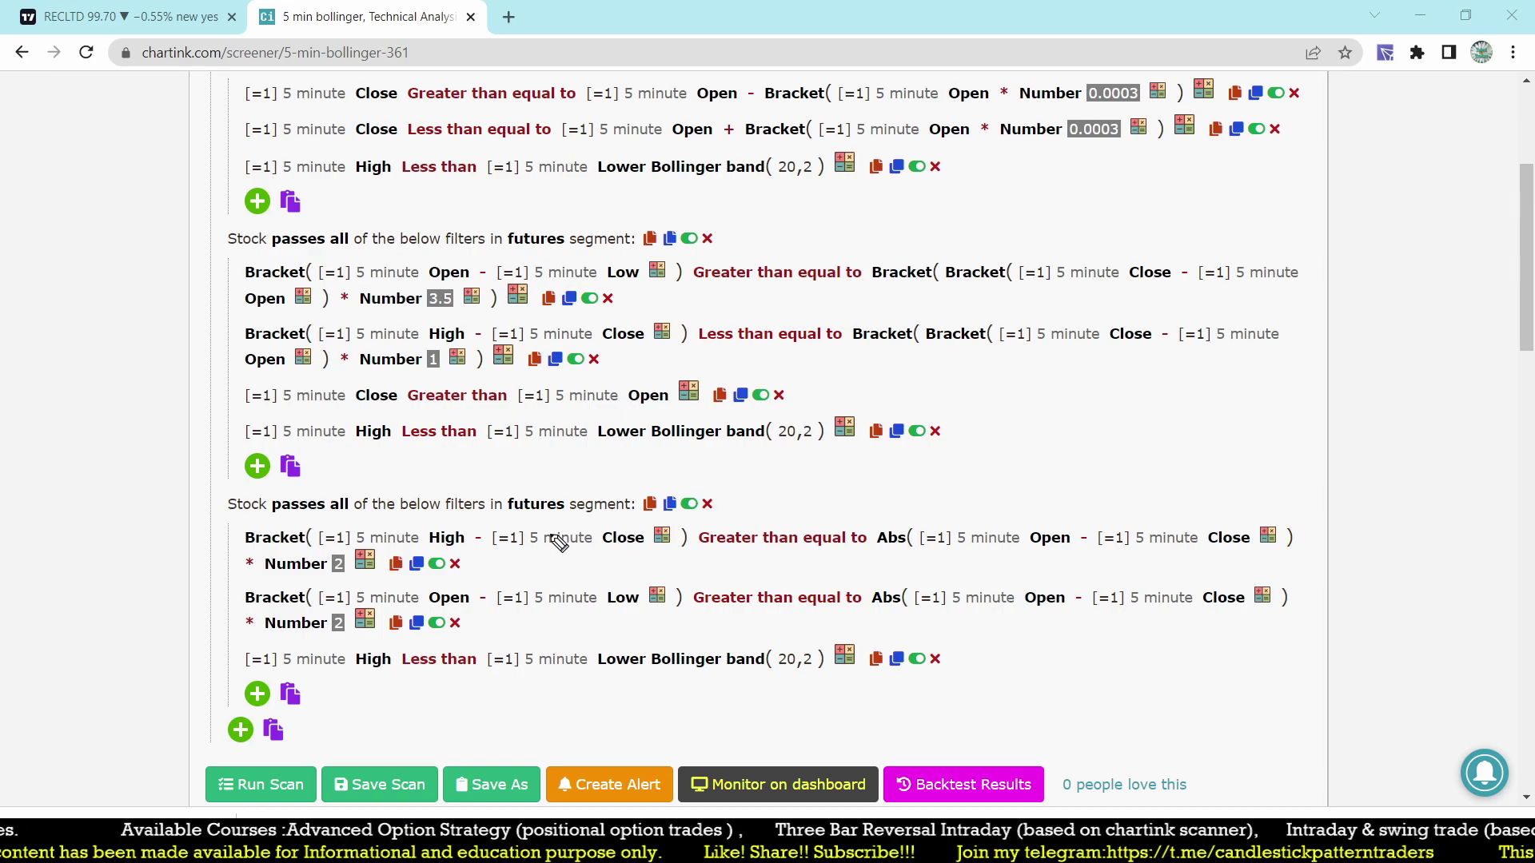
pyautogui.moveTo(410, 159)
pyautogui.mouseDown()
pyautogui.moveTo(425, 196)
pyautogui.moveTo(421, 171)
pyautogui.moveTo(453, 147)
pyautogui.moveTo(552, 141)
pyautogui.mouseUp()
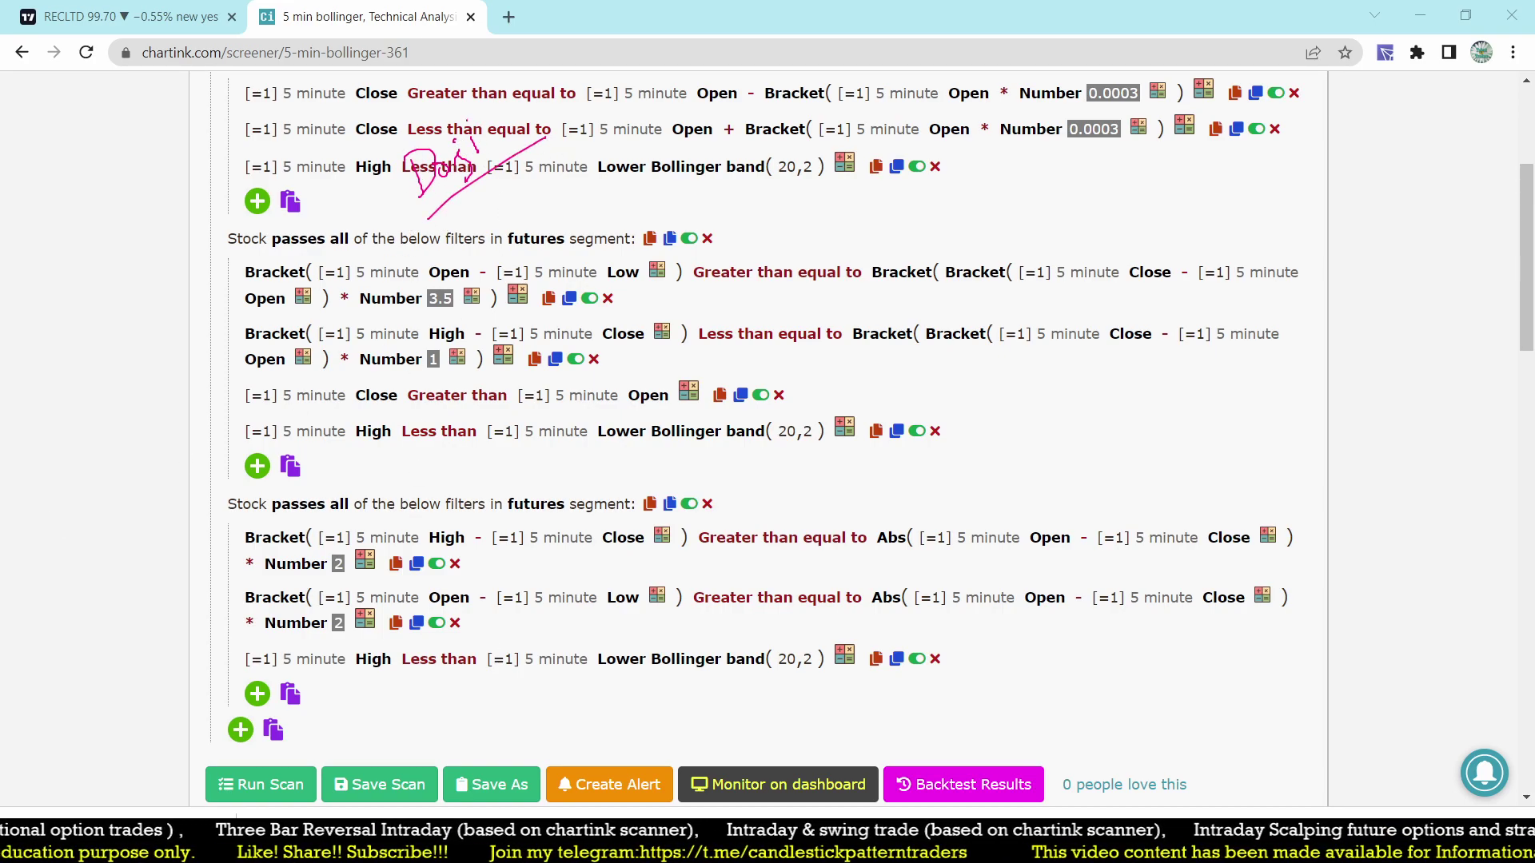
pyautogui.moveTo(478, 126)
pyautogui.mouseDown()
pyautogui.moveTo(563, 104)
pyautogui.moveTo(467, 88)
pyautogui.mouseUp()
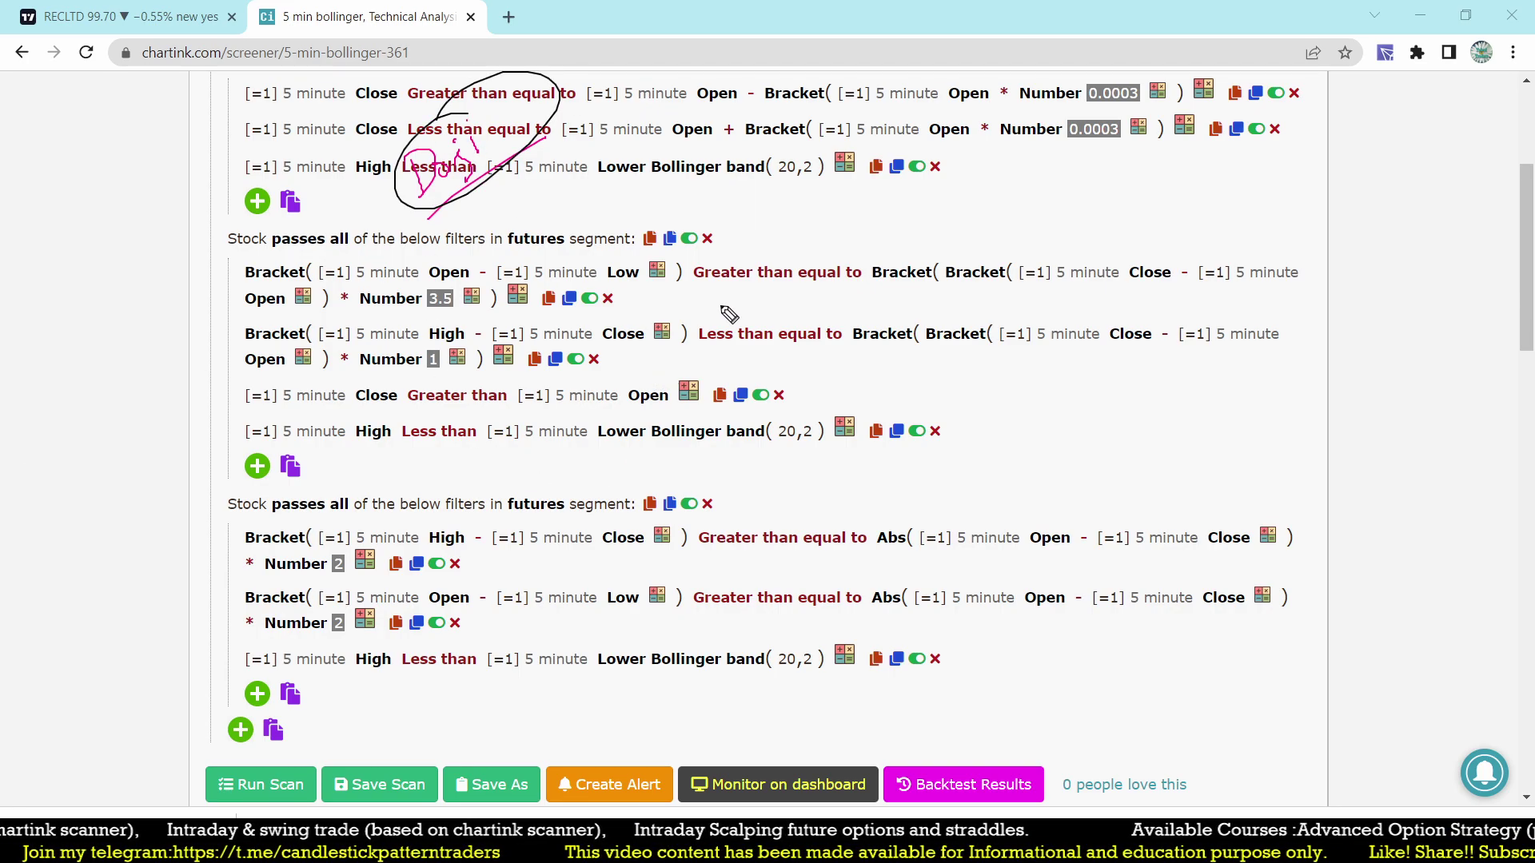
pyautogui.moveTo(761, 290)
pyautogui.mouseDown()
pyautogui.moveTo(782, 324)
pyautogui.moveTo(766, 276)
pyautogui.moveTo(819, 289)
pyautogui.moveTo(862, 233)
pyautogui.moveTo(894, 256)
pyautogui.mouseUp()
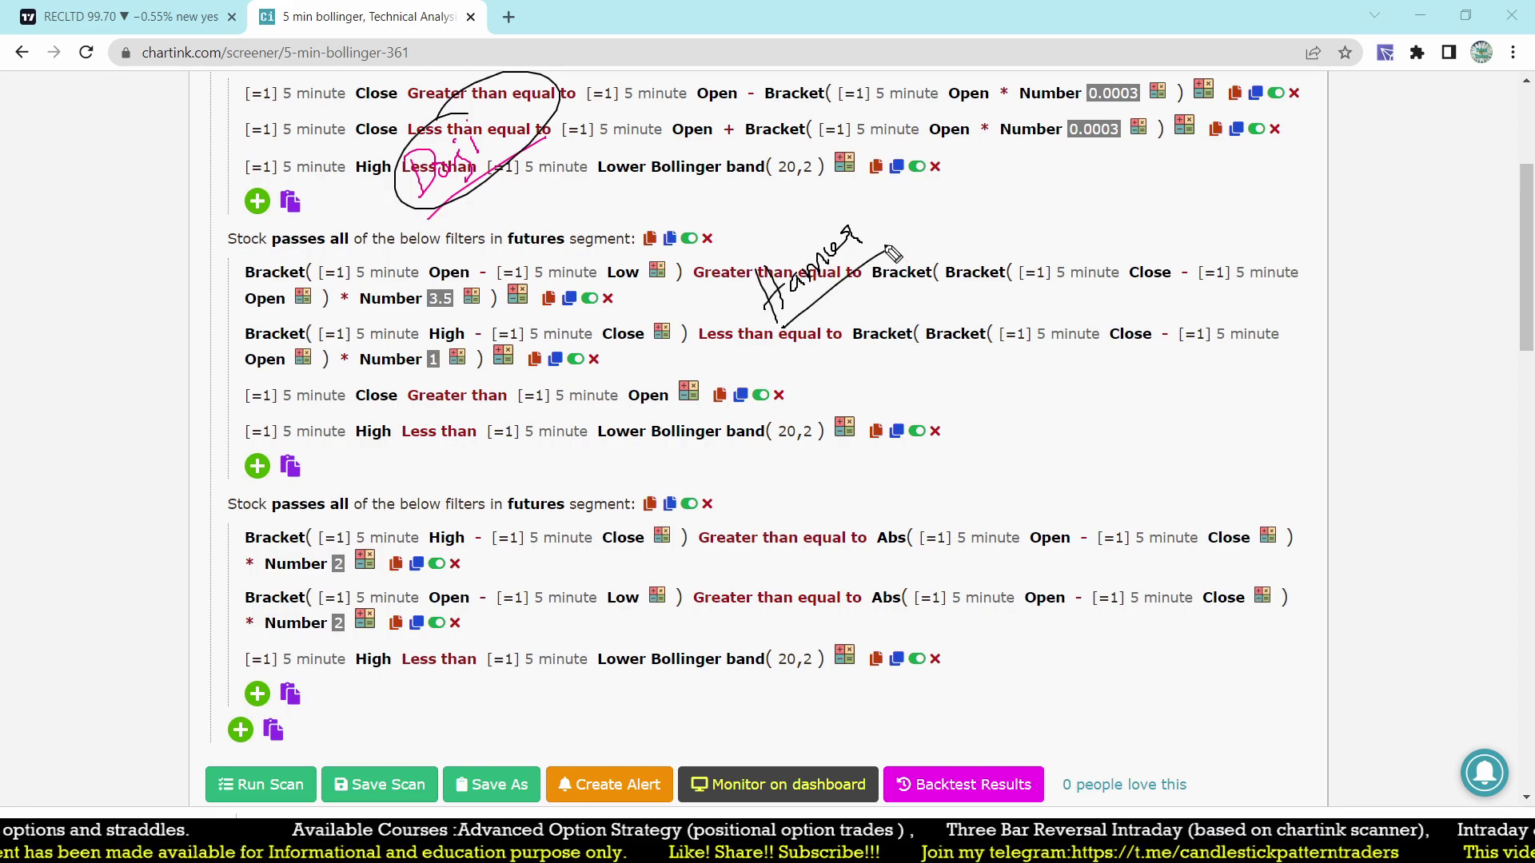
pyautogui.moveTo(729, 631)
pyautogui.mouseDown()
pyautogui.moveTo(756, 583)
pyautogui.moveTo(772, 592)
pyautogui.moveTo(896, 515)
pyautogui.moveTo(886, 488)
pyautogui.moveTo(969, 491)
pyautogui.mouseUp()
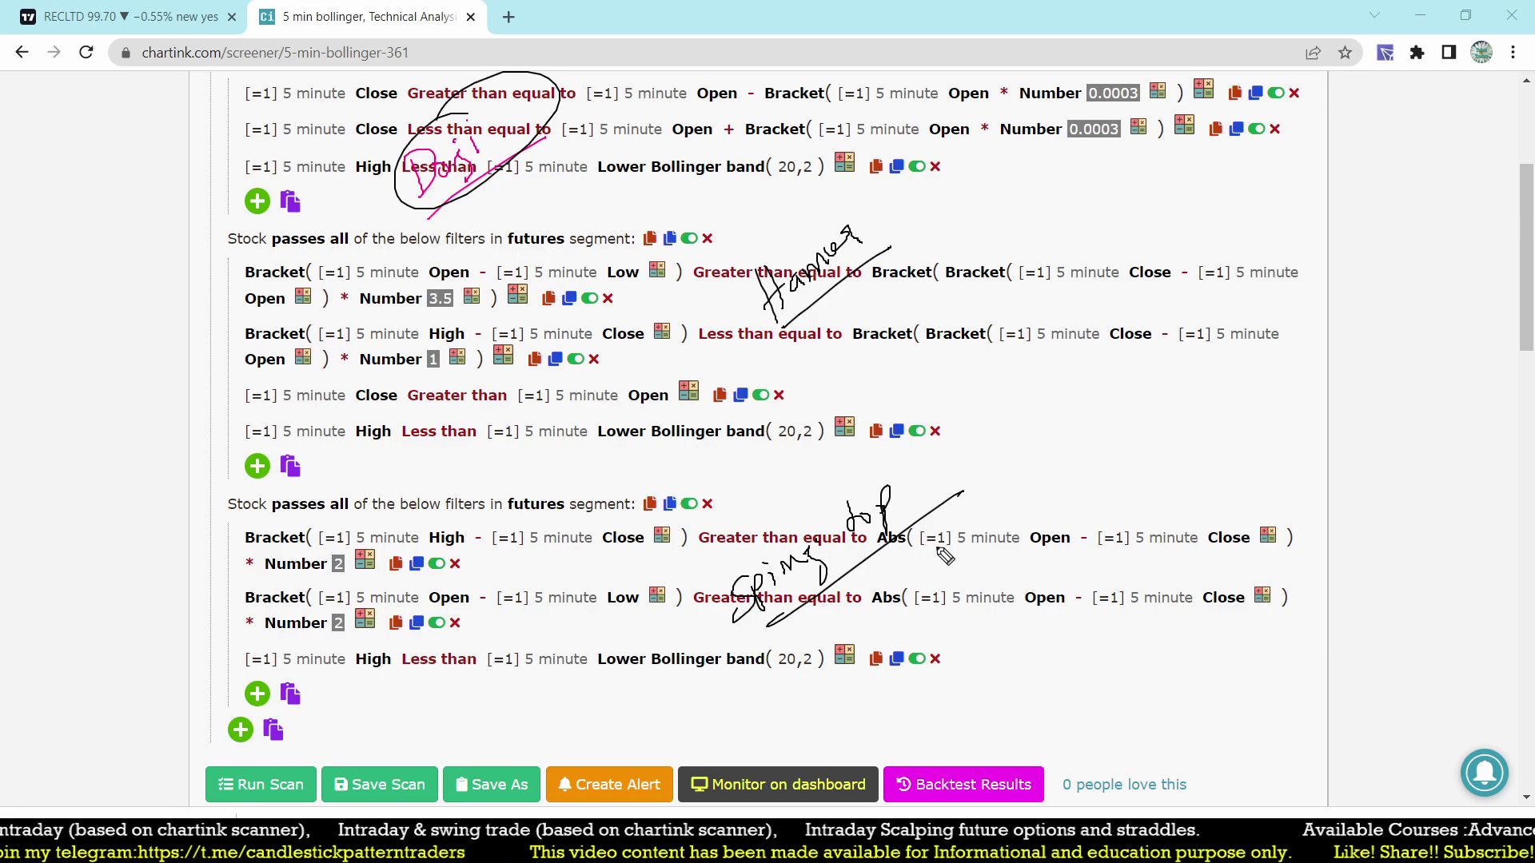
# Step: Sketch a falling price path over the filters with three small candles circled at its low and an upward reversal arrow
pyautogui.moveTo(983, 379)
pyautogui.mouseDown()
pyautogui.moveTo(1119, 494)
pyautogui.moveTo(1278, 531)
pyautogui.mouseUp()
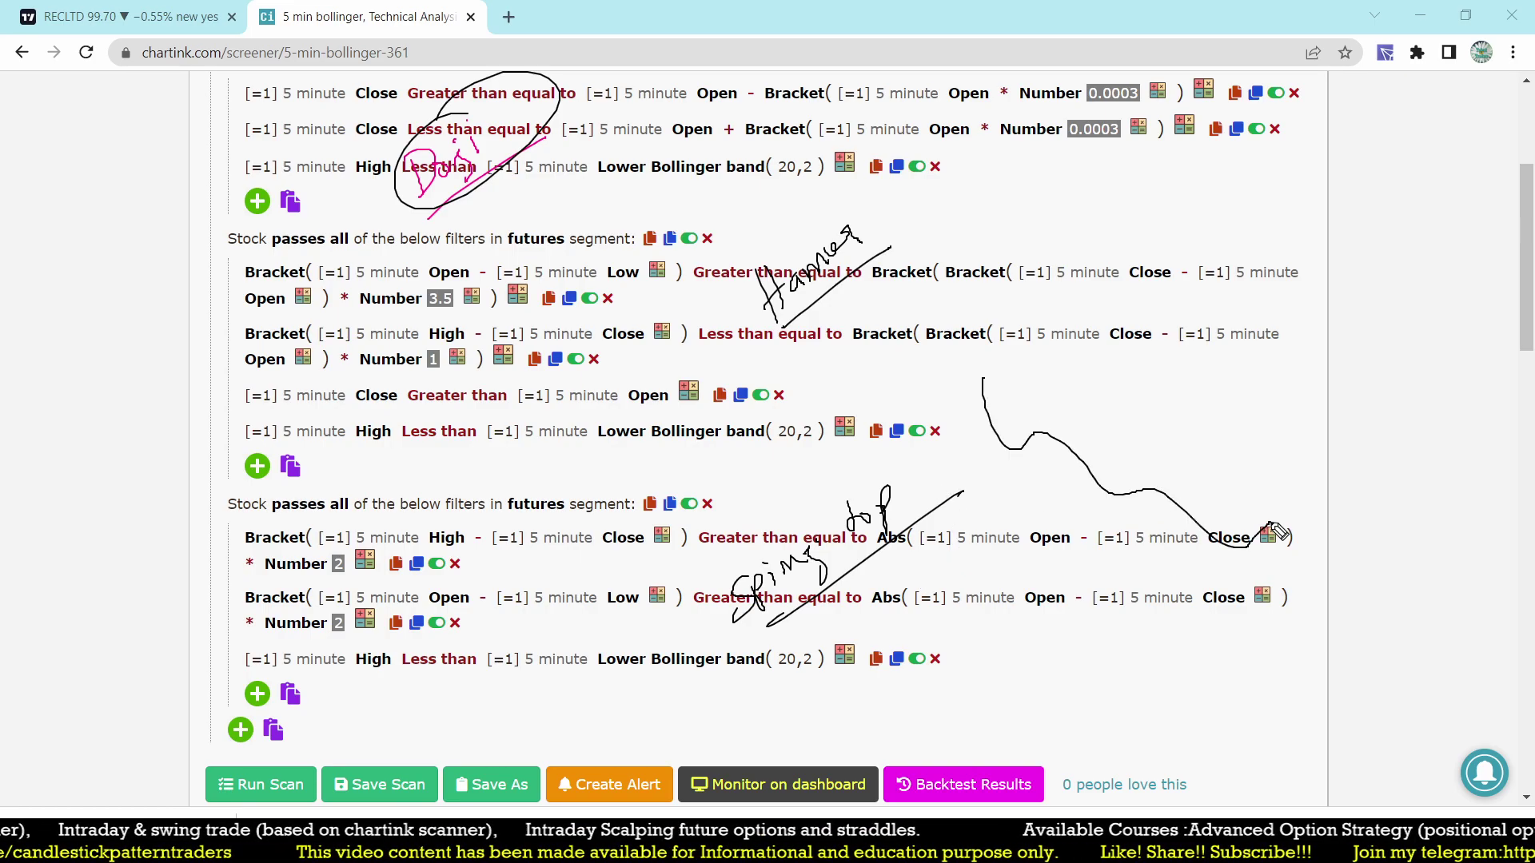
pyautogui.moveTo(1011, 304)
pyautogui.mouseDown()
pyautogui.moveTo(1200, 276)
pyautogui.moveTo(1253, 240)
pyautogui.mouseUp()
pyautogui.moveTo(1124, 512); pyautogui.dragTo(1132, 574)
pyautogui.moveTo(1110, 562)
pyautogui.mouseDown()
pyautogui.moveTo(1143, 537)
pyautogui.moveTo(1169, 565)
pyautogui.mouseUp()
pyautogui.click(1092, 616)
pyautogui.moveTo(1169, 552)
pyautogui.mouseDown()
pyautogui.moveTo(1188, 558)
pyautogui.moveTo(1172, 566)
pyautogui.moveTo(1179, 611)
pyautogui.mouseUp()
pyautogui.moveTo(1212, 557)
pyautogui.mouseDown()
pyautogui.moveTo(1222, 627)
pyautogui.moveTo(1231, 586)
pyautogui.moveTo(1231, 617)
pyautogui.moveTo(1205, 617)
pyautogui.moveTo(1206, 587)
pyautogui.moveTo(1059, 499)
pyautogui.moveTo(1183, 664)
pyautogui.moveTo(1271, 544)
pyautogui.moveTo(1213, 534)
pyautogui.mouseUp()
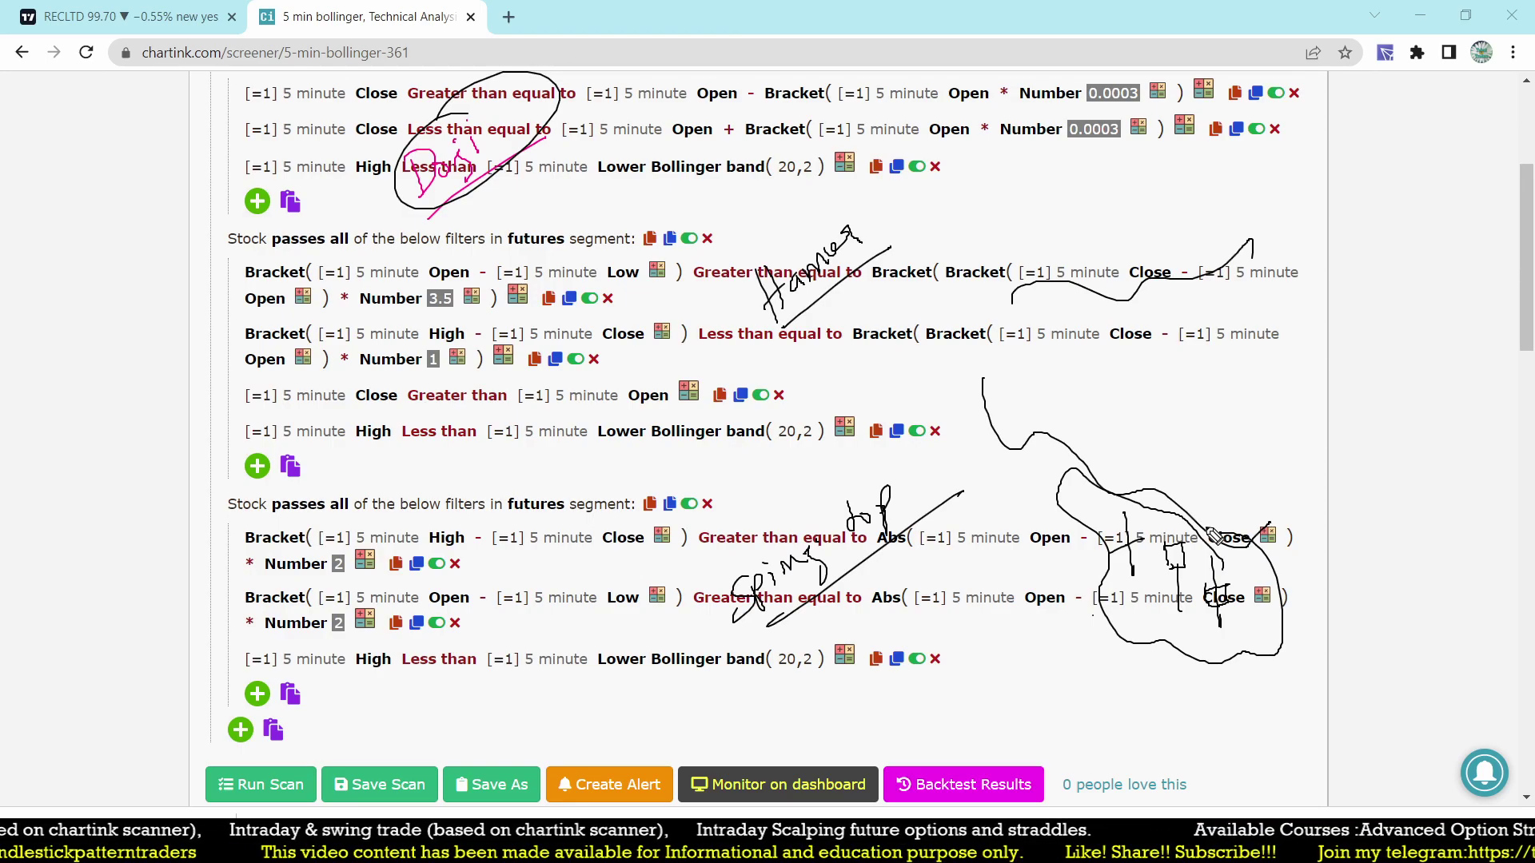
pyautogui.moveTo(1118, 529)
pyautogui.mouseDown()
pyautogui.moveTo(1223, 464)
pyautogui.moveTo(1279, 382)
pyautogui.moveTo(1277, 414)
pyautogui.mouseUp()
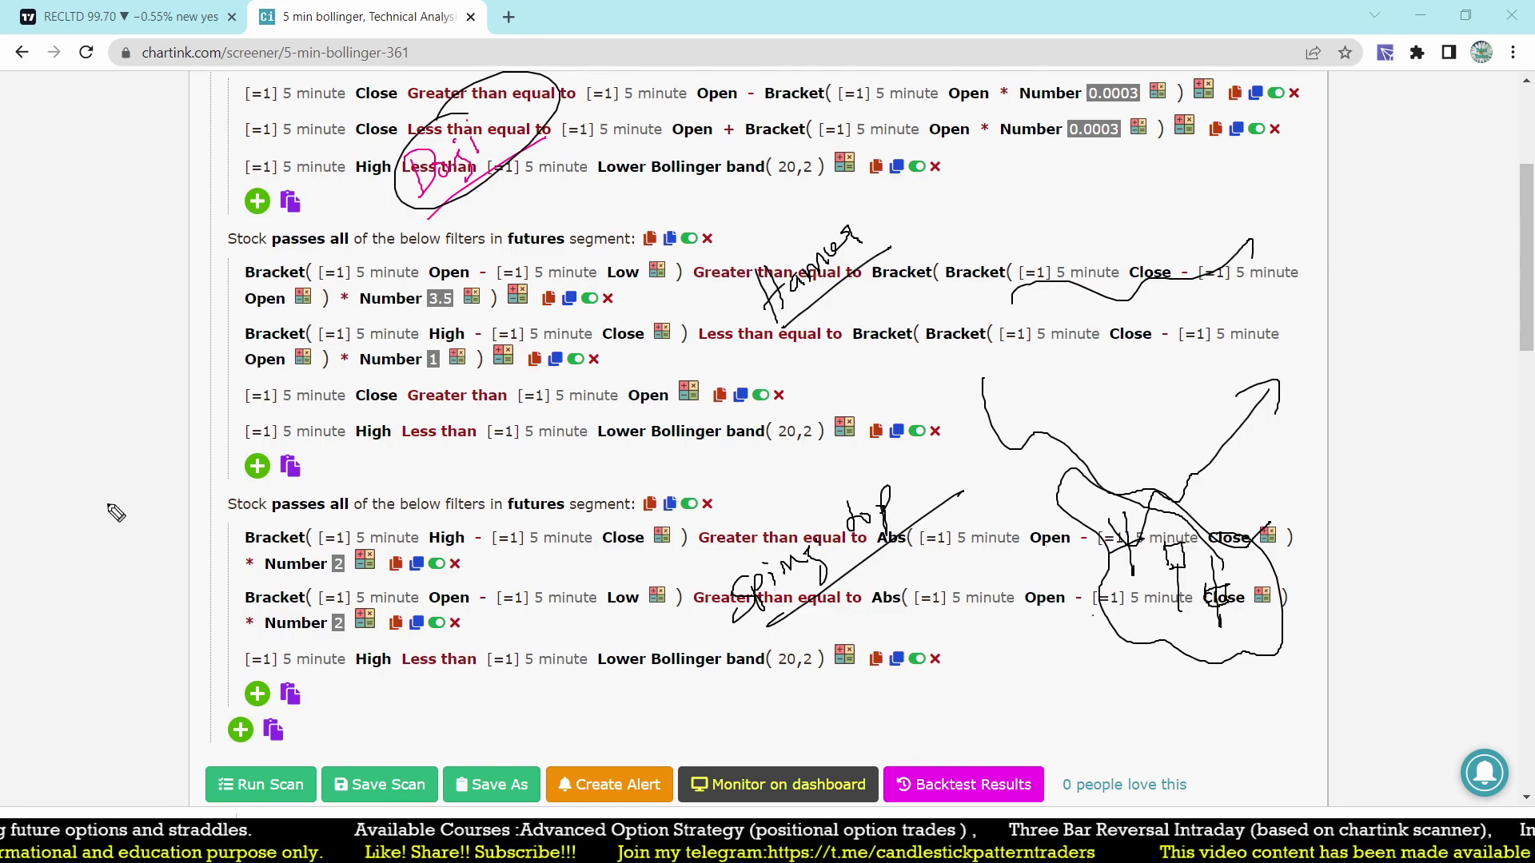
# Step: Write a framed note reading First beside the filter groups, and clear all screen annotations
pyautogui.moveTo(90, 517)
pyautogui.mouseDown()
pyautogui.moveTo(82, 491)
pyautogui.moveTo(88, 504)
pyautogui.moveTo(135, 466)
pyautogui.mouseUp()
pyautogui.moveTo(84, 552); pyautogui.dragTo(165, 480)
pyautogui.moveTo(54, 497)
pyautogui.mouseDown()
pyautogui.moveTo(144, 473)
pyautogui.moveTo(83, 552)
pyautogui.mouseUp()
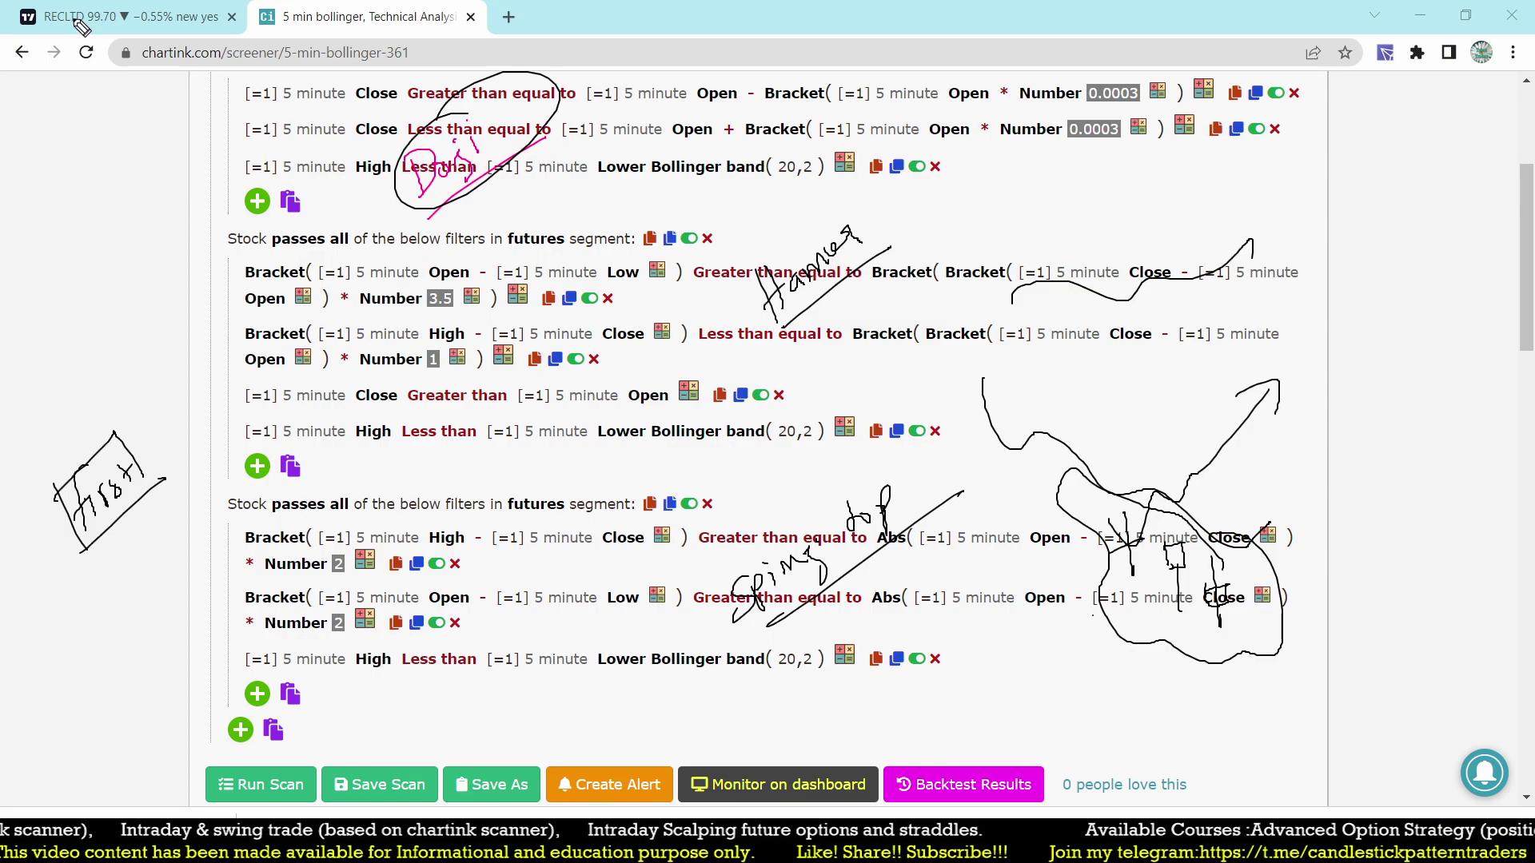
pyautogui.press('Escape')
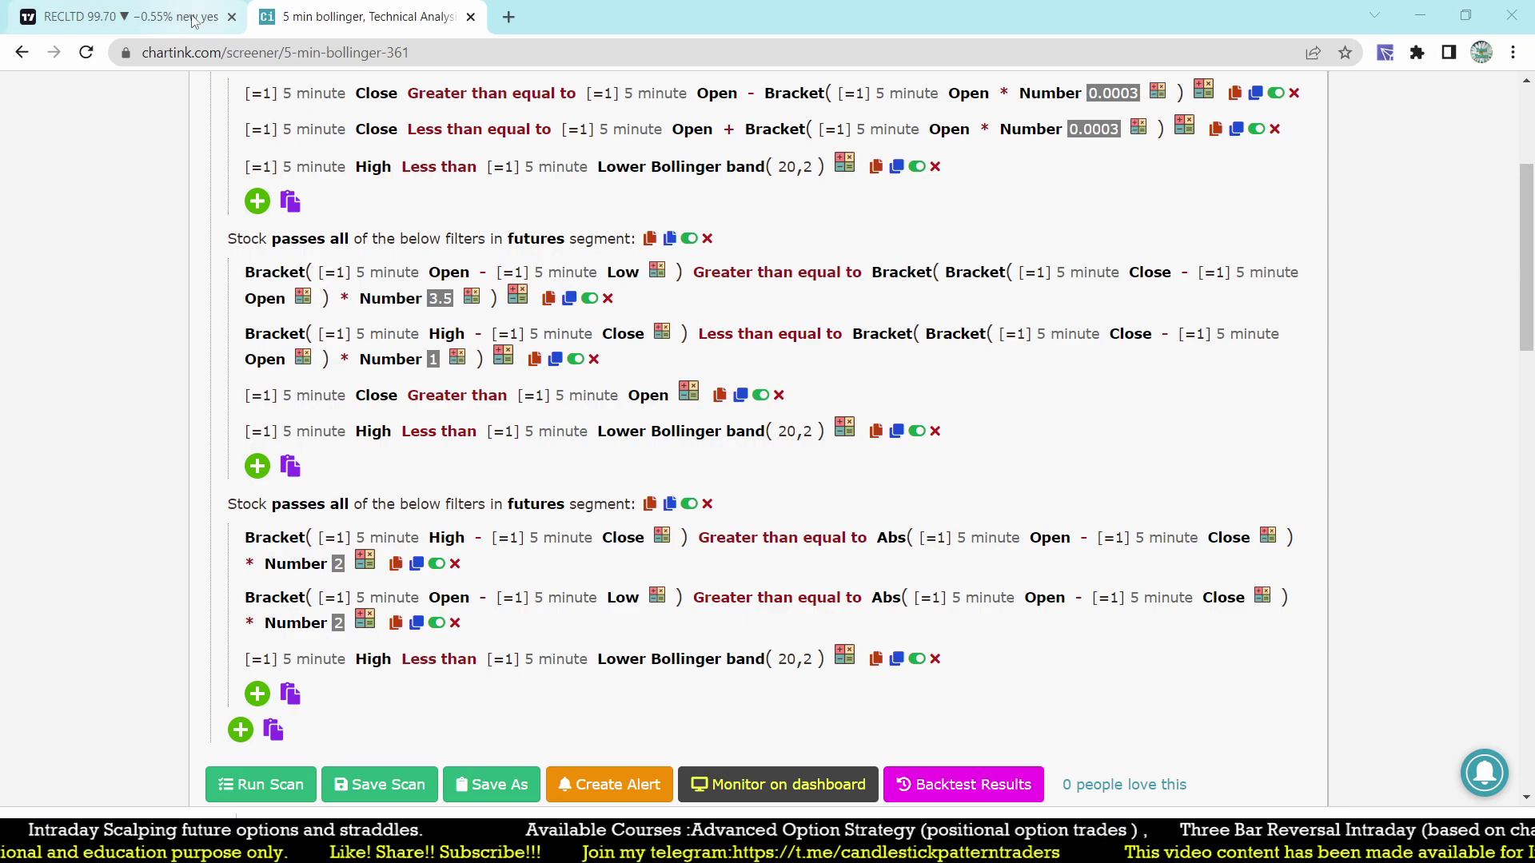
# Step: Look through the scan results and backtest history of the 5 min bollinger screener
pyautogui.scroll(-7, 540, 503)
pyautogui.scroll(-6, 540, 504)
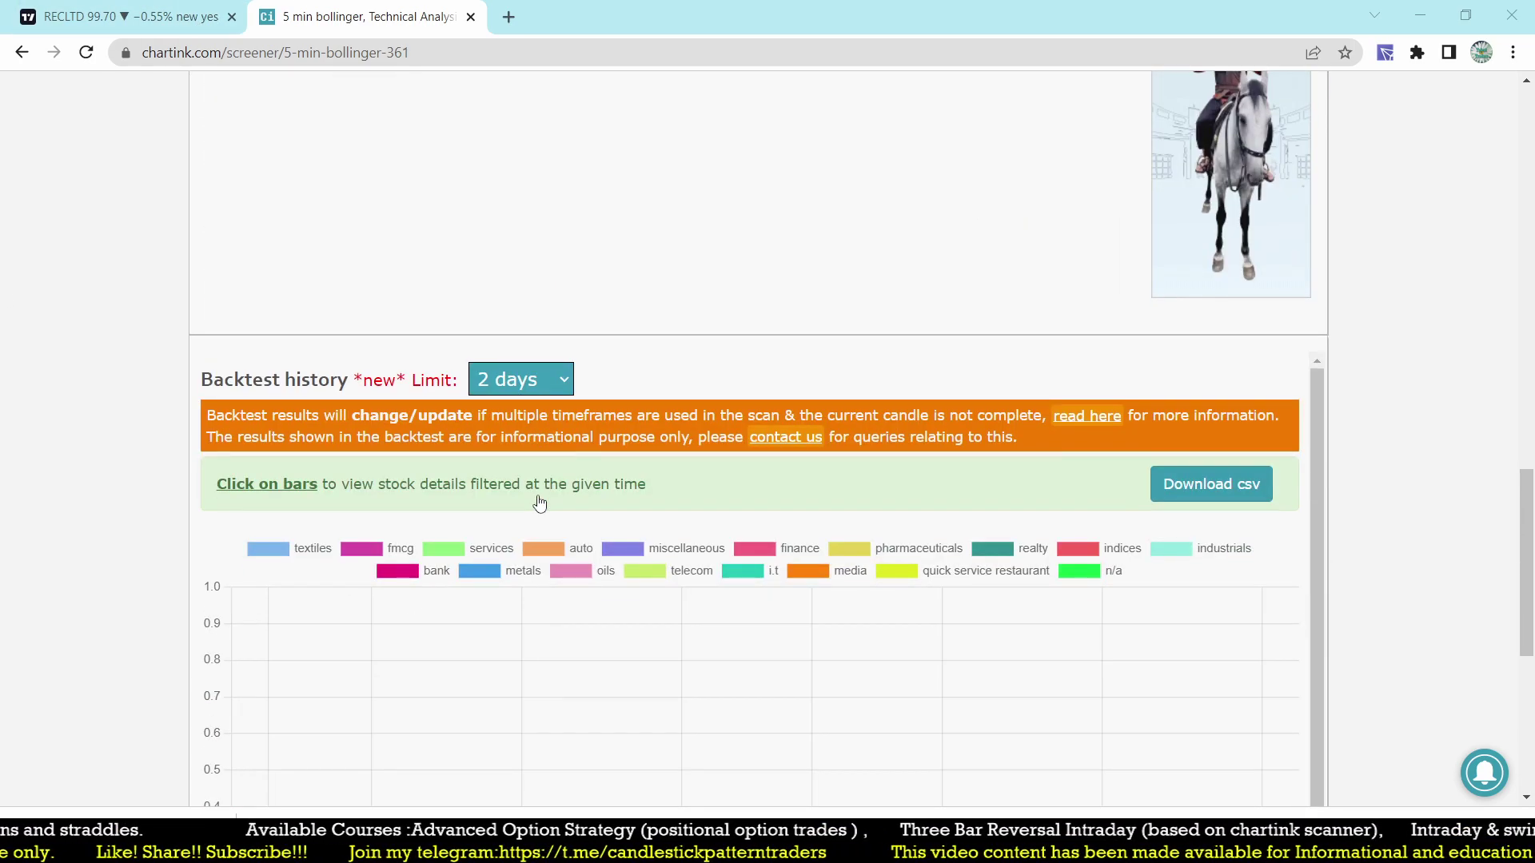
pyautogui.scroll(10, 540, 502)
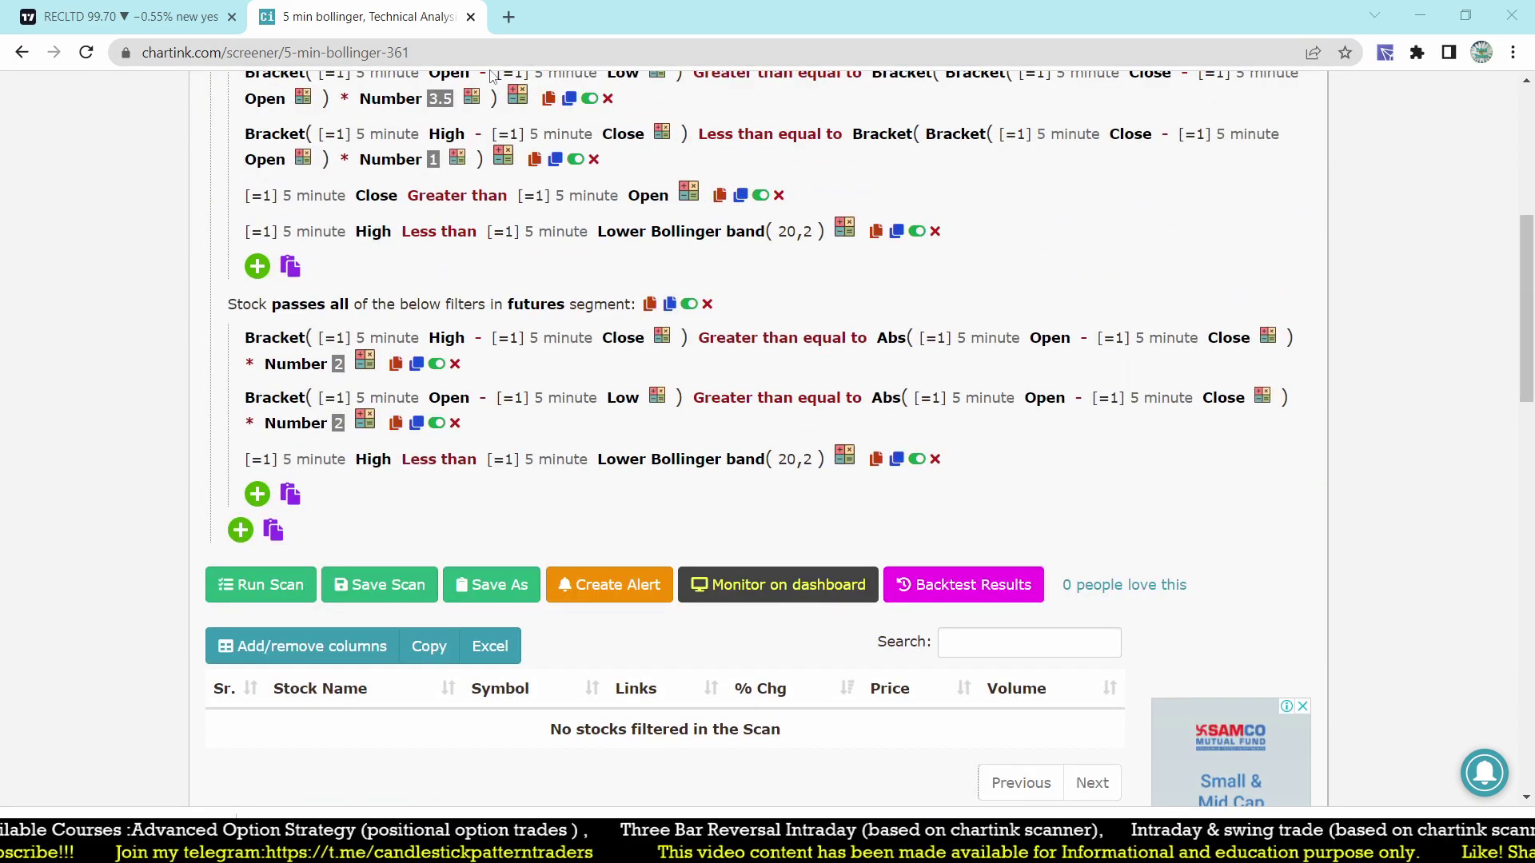
# Step: Open the 15 min bollinger screener in a new browser tab beside the 5 min one
pyautogui.click(509, 17)
pyautogui.moveTo(582, 17); pyautogui.dragTo(4, 114)
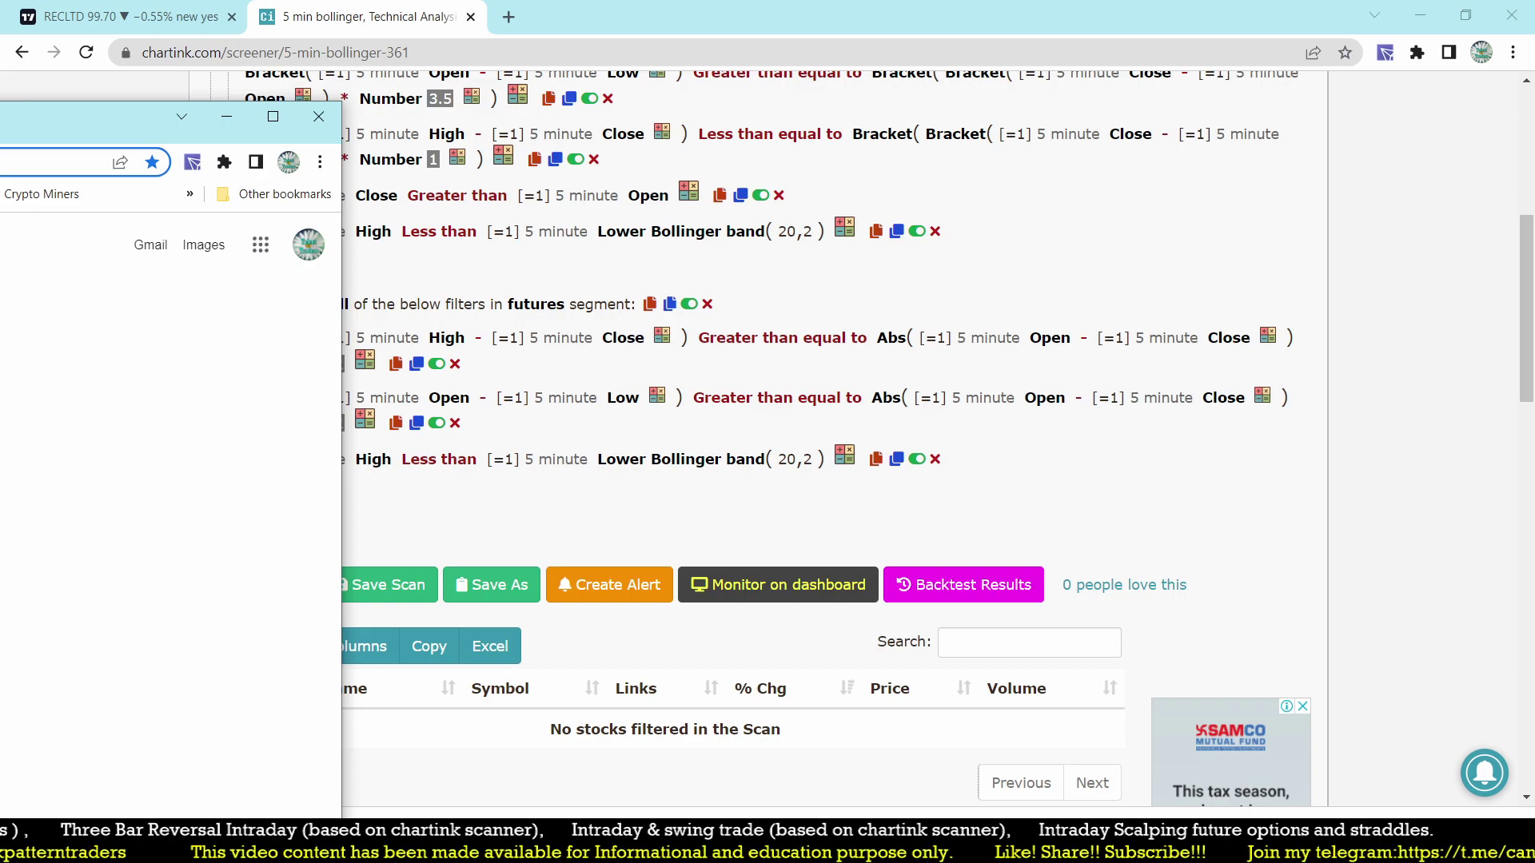
pyautogui.hotkey('ctrl', 'w')
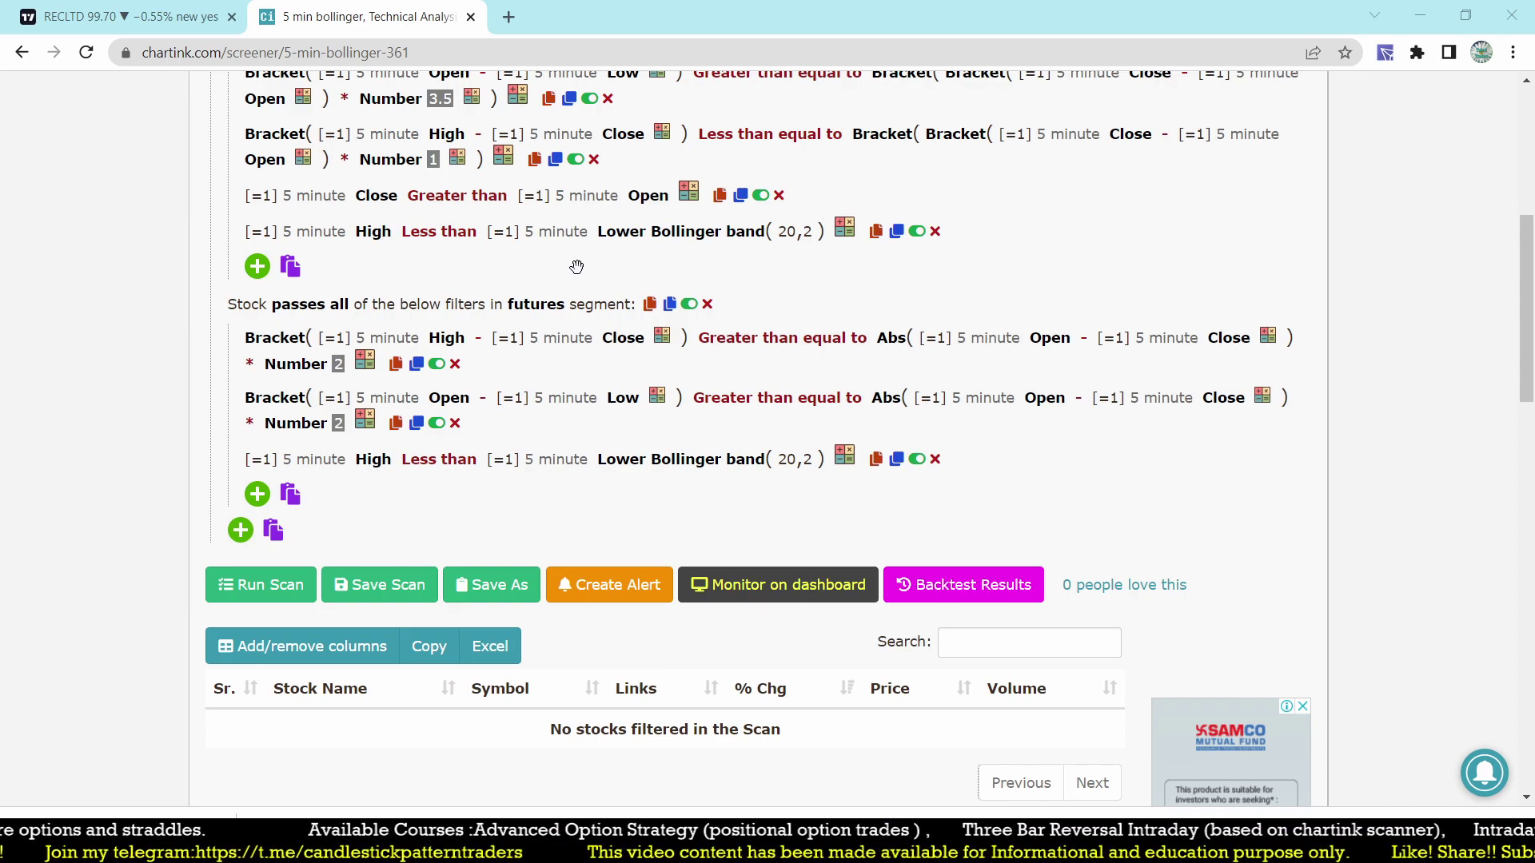
pyautogui.scroll(2, 576, 267)
pyautogui.scroll(3, 576, 267)
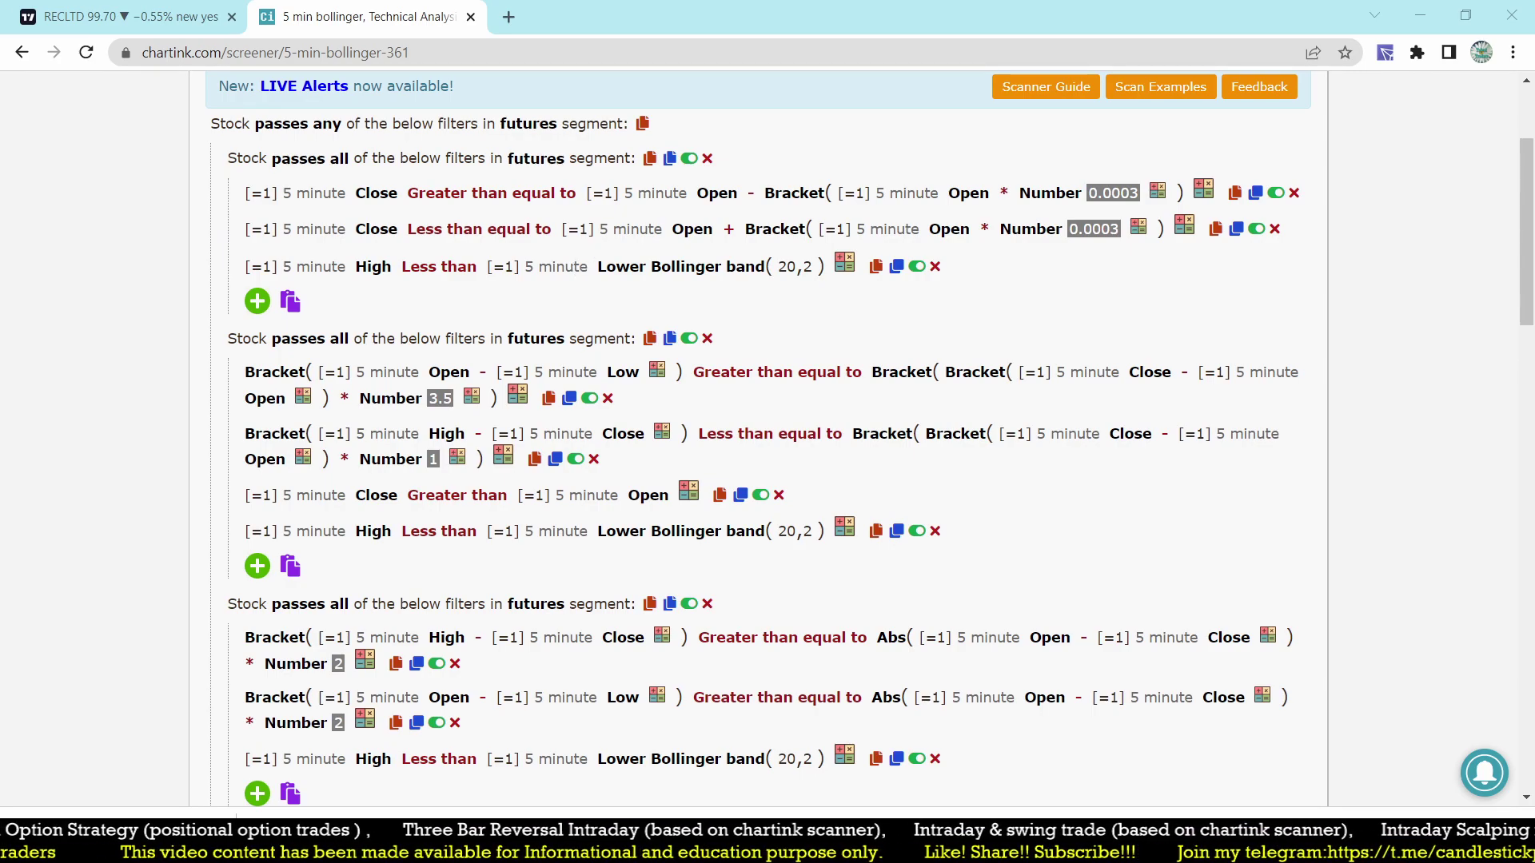
pyautogui.hotkey('ctrl', 'shift', 't')
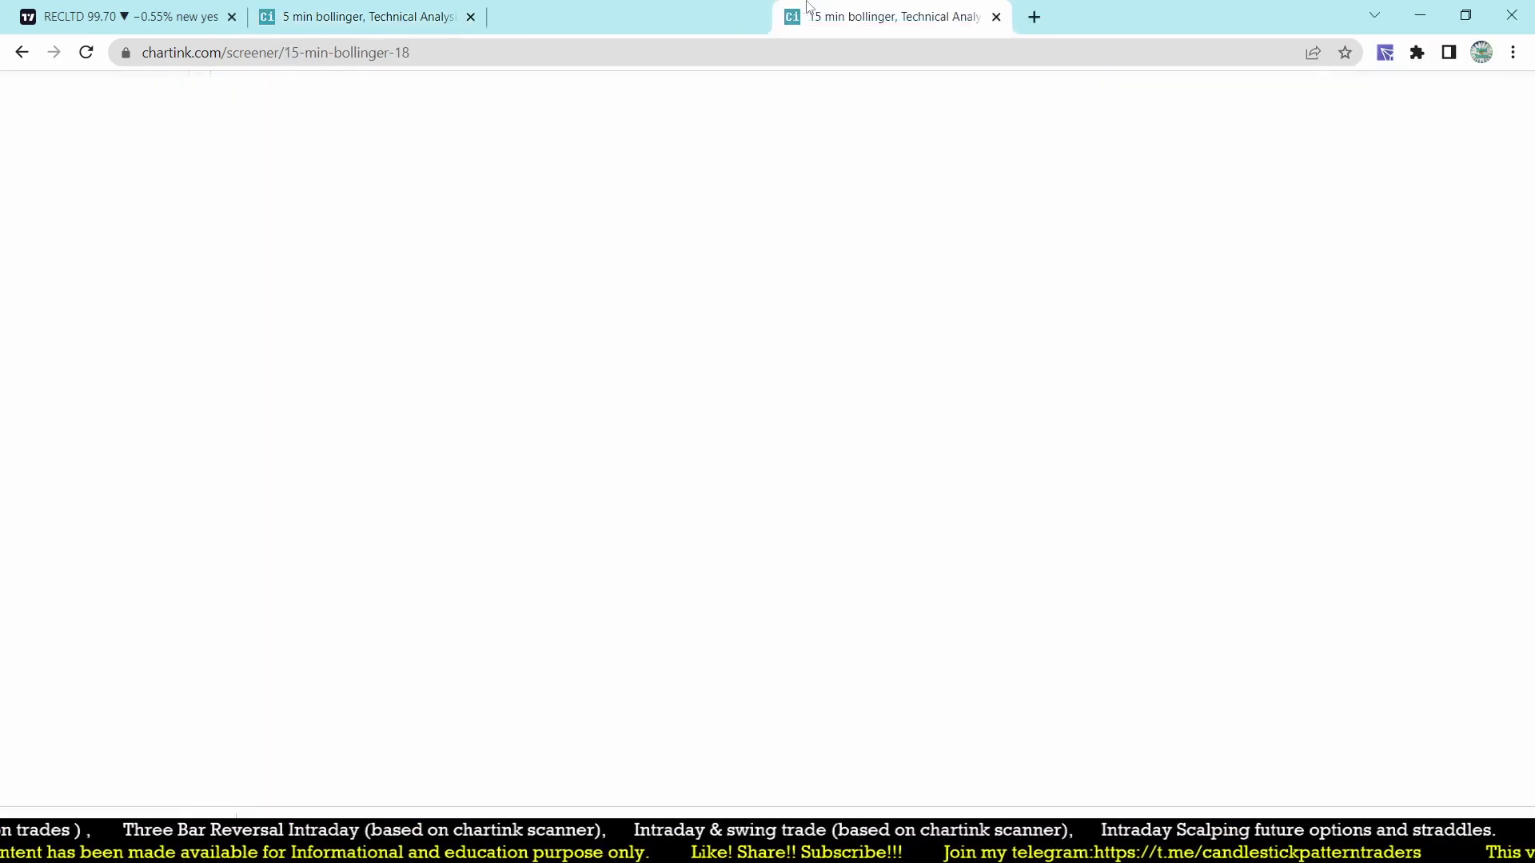
# Step: Review the 15-minute filter conditions of the three candle patterns and the stocks listed in the scan results
pyautogui.scroll(6, 616, 228)
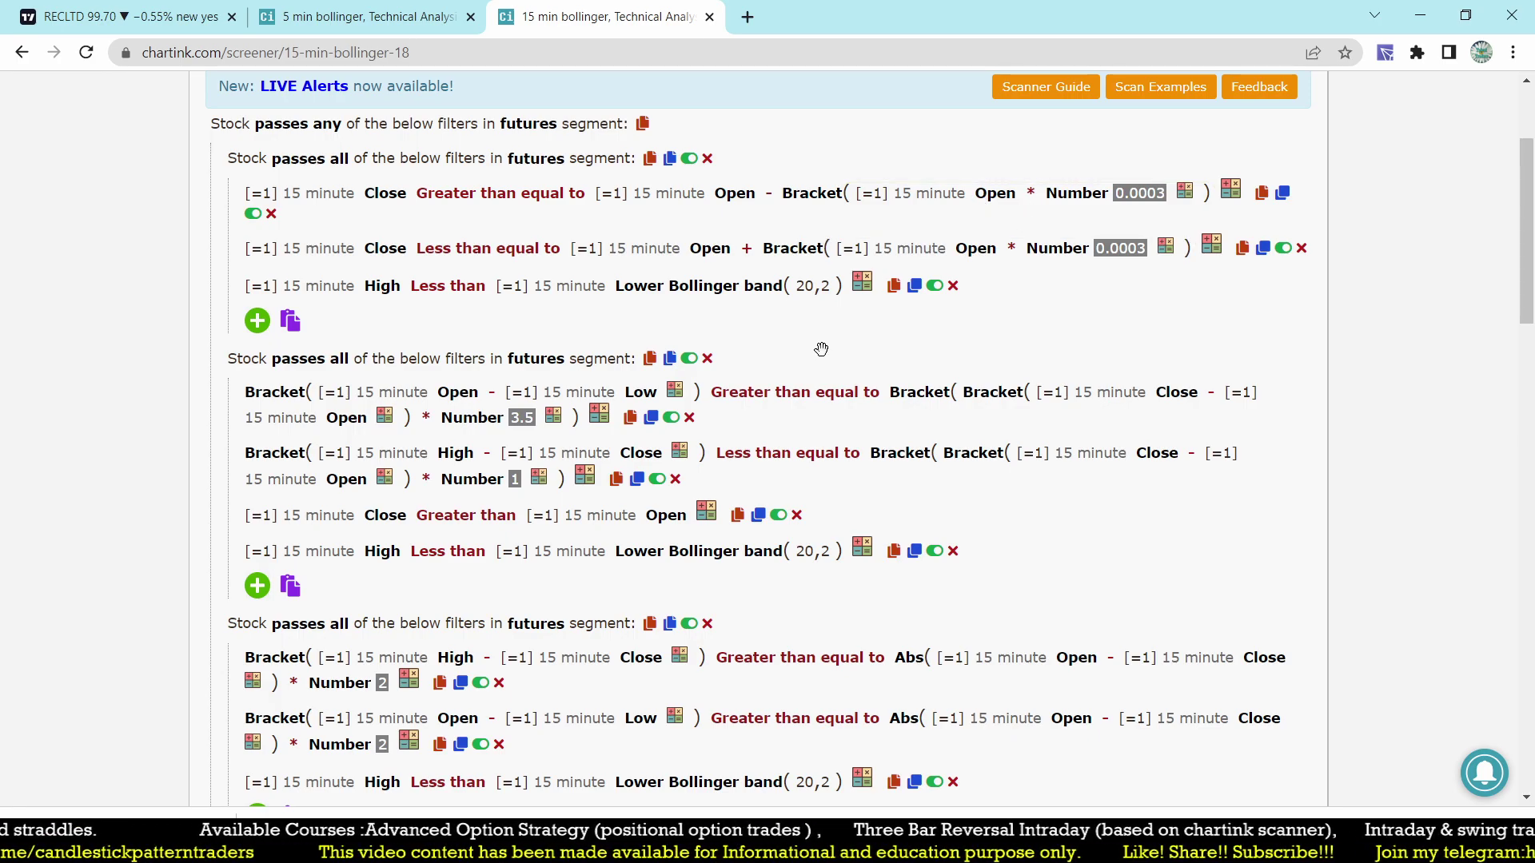
pyautogui.scroll(-3, 774, 440)
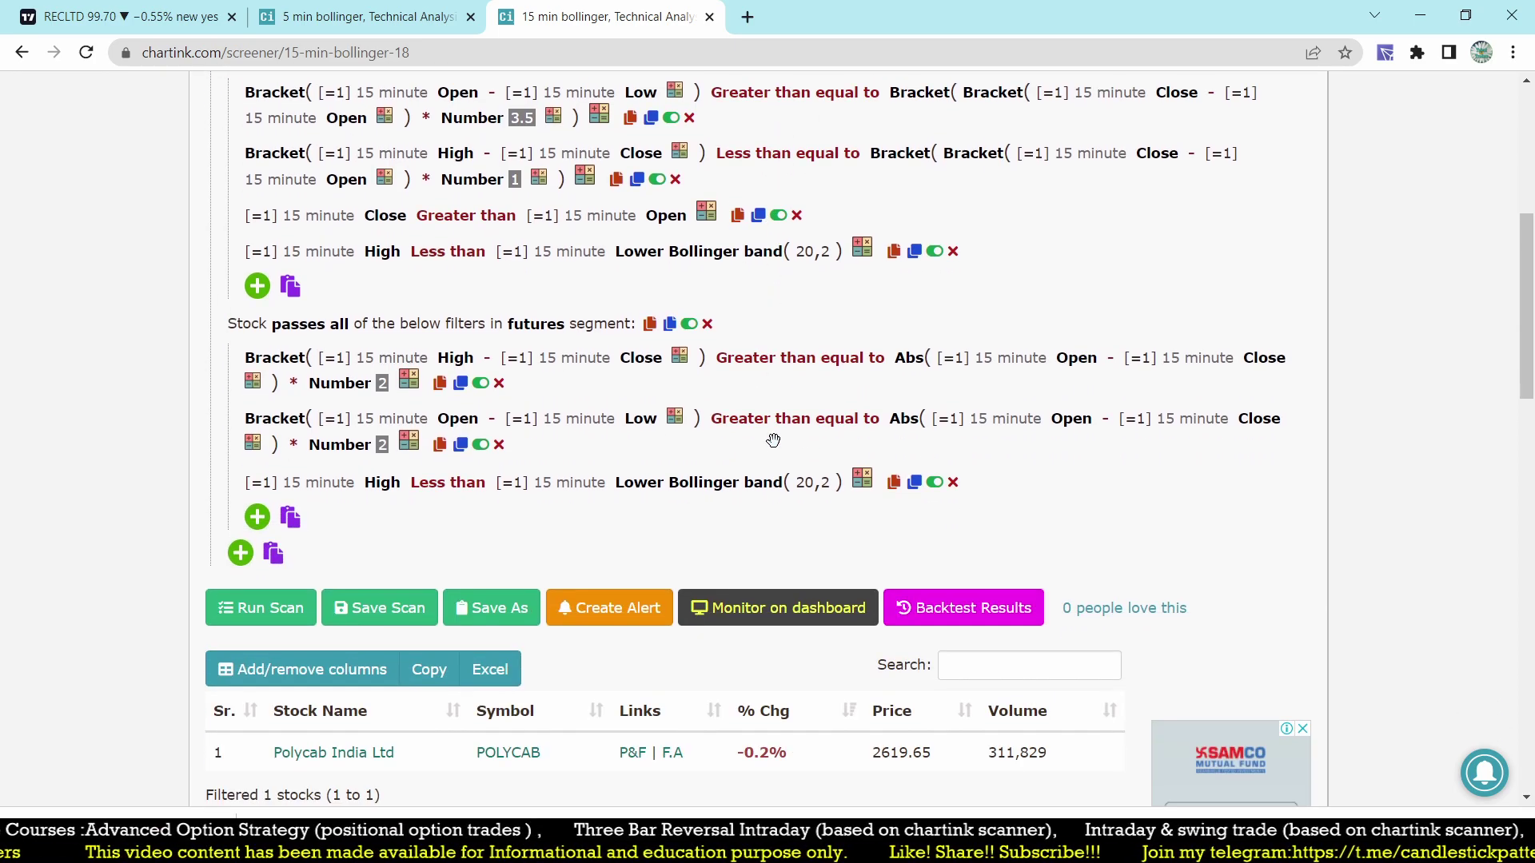
pyautogui.scroll(1, 773, 440)
pyautogui.scroll(-5, 773, 440)
pyautogui.scroll(5, 776, 448)
pyautogui.scroll(-5, 775, 448)
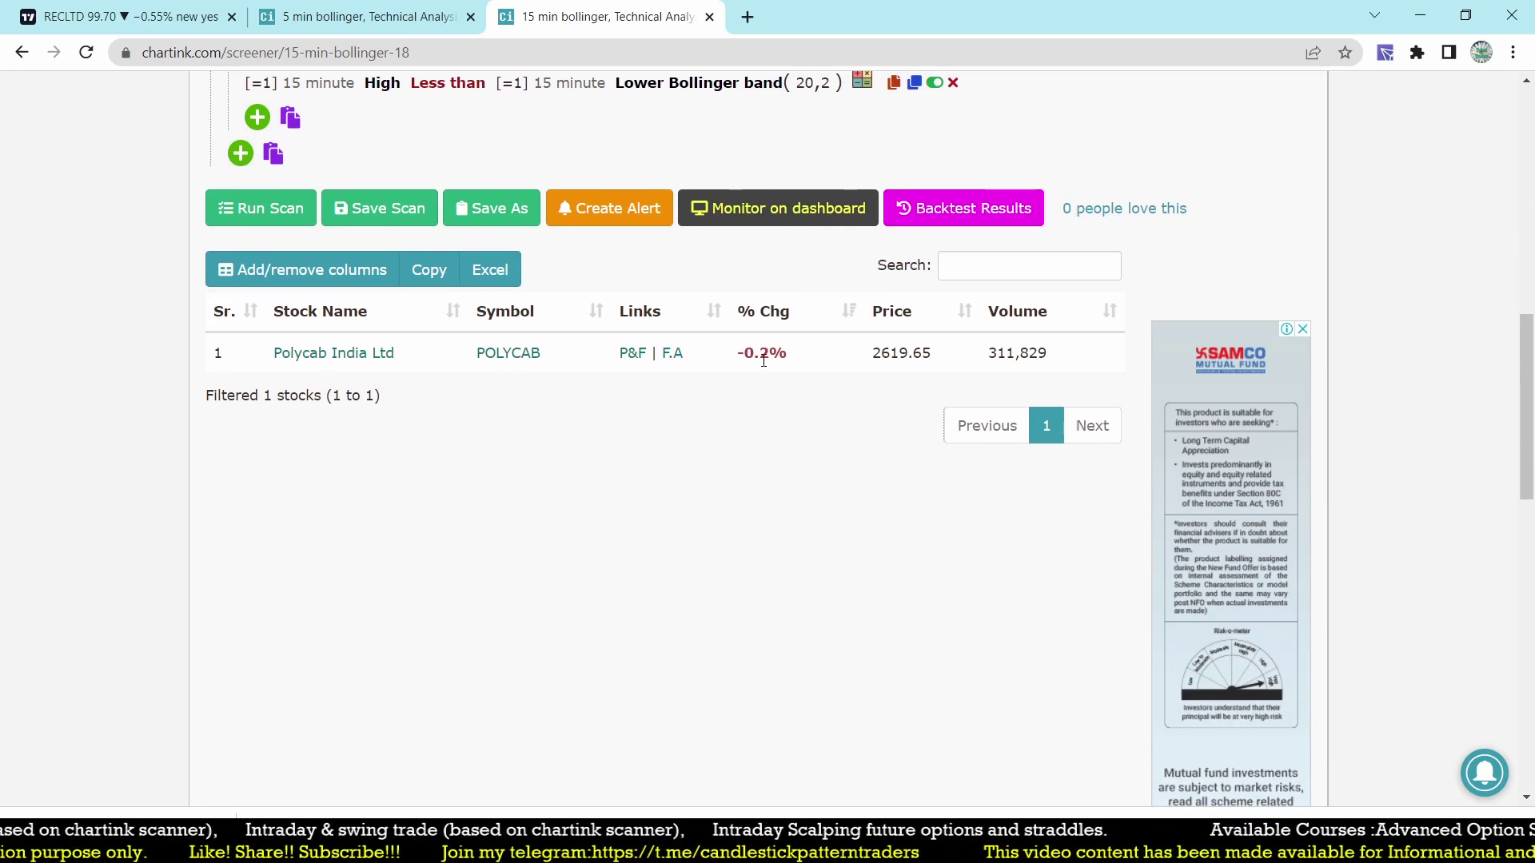
pyautogui.scroll(4, 627, 397)
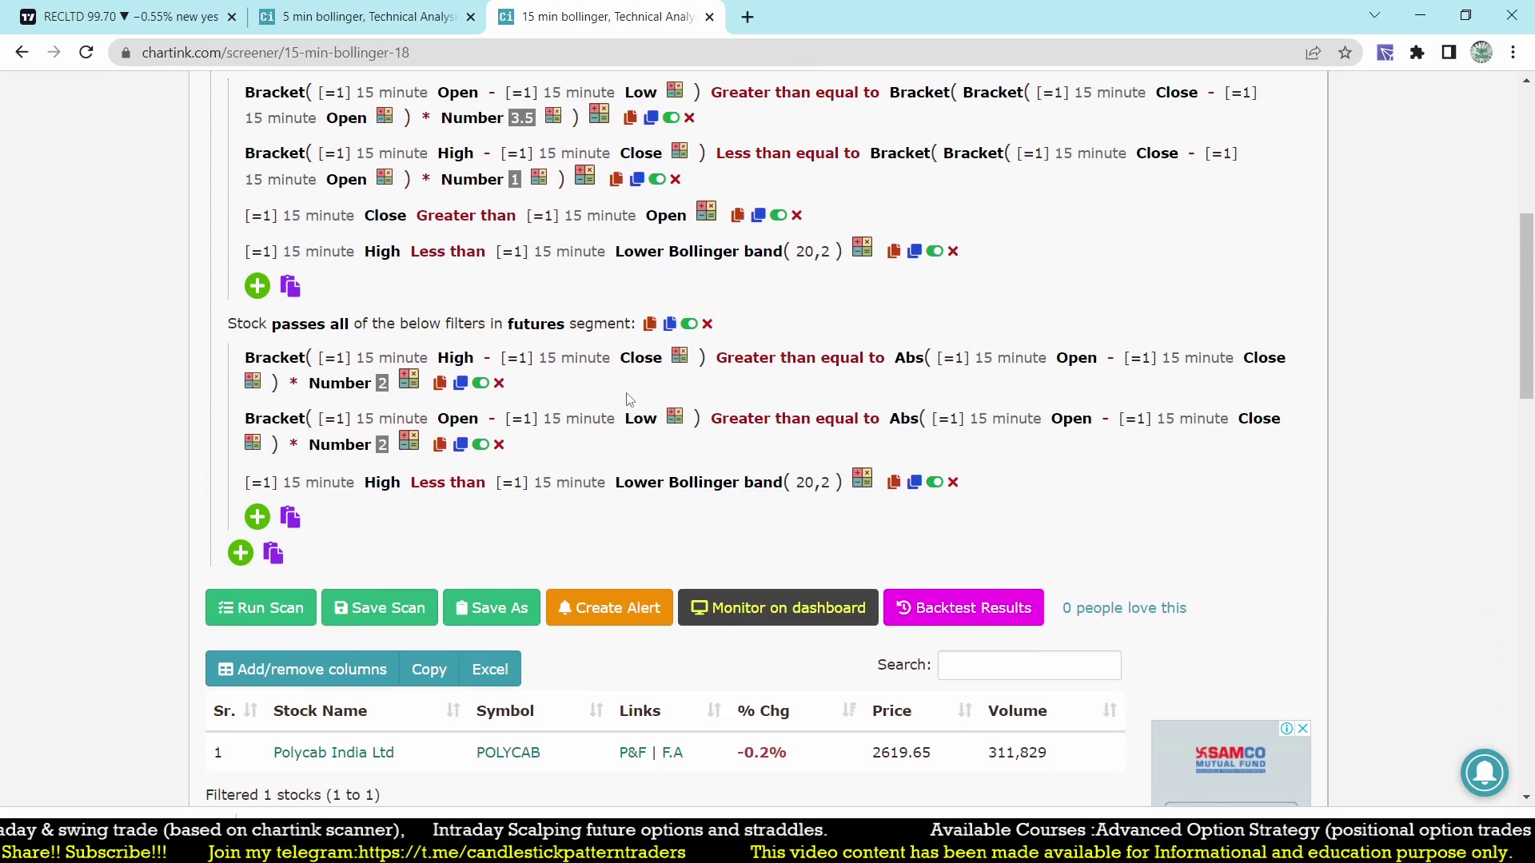
pyautogui.scroll(1, 630, 399)
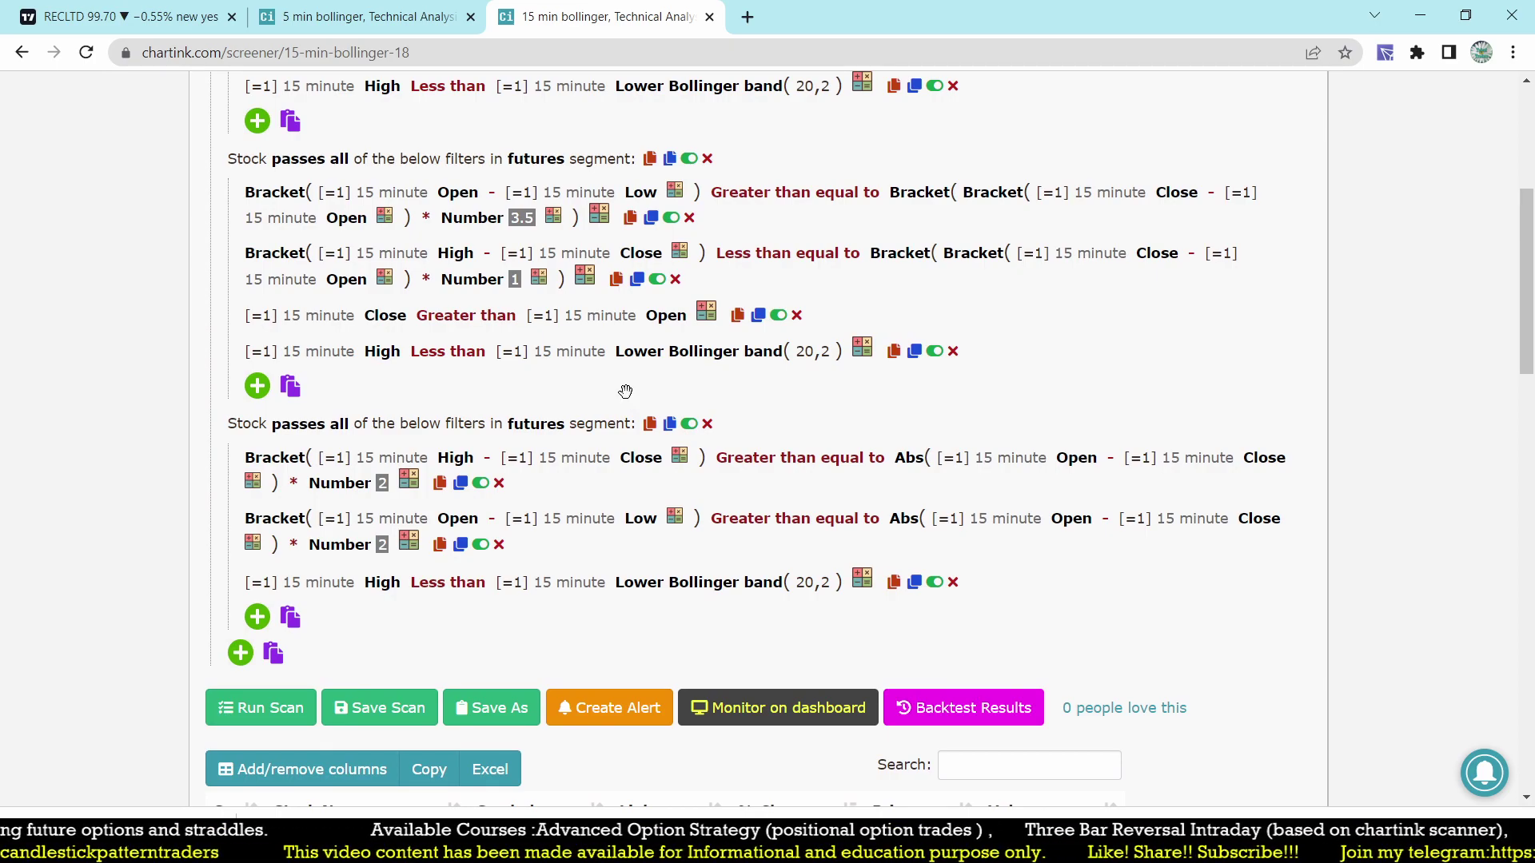
pyautogui.scroll(-3, 626, 391)
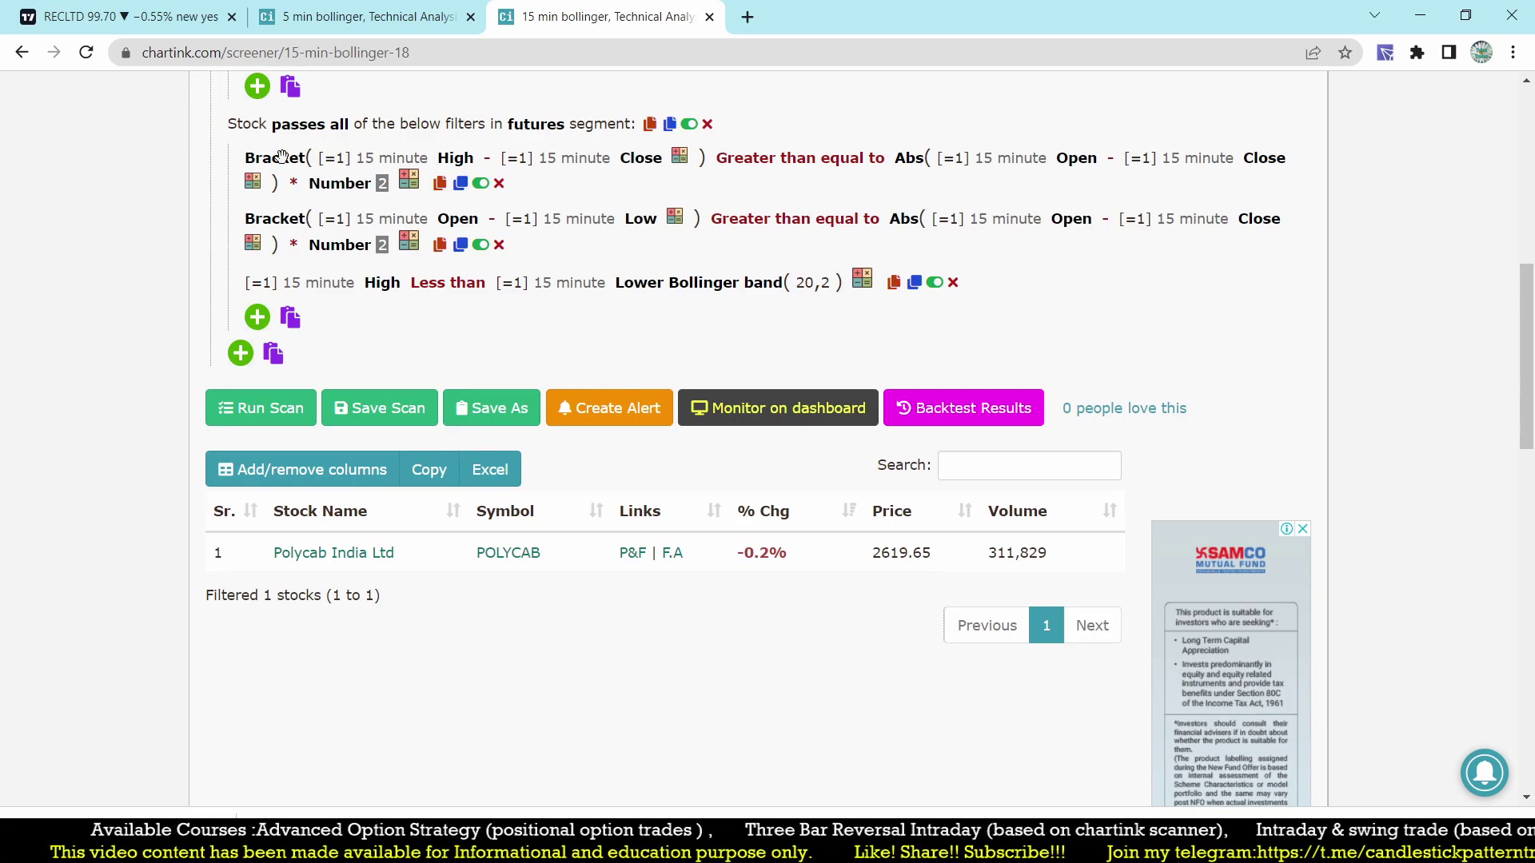
# Step: Switch to TradingView and load the NSE chart of POLYCAB, searching symbols for POLY
pyautogui.click(131, 9)
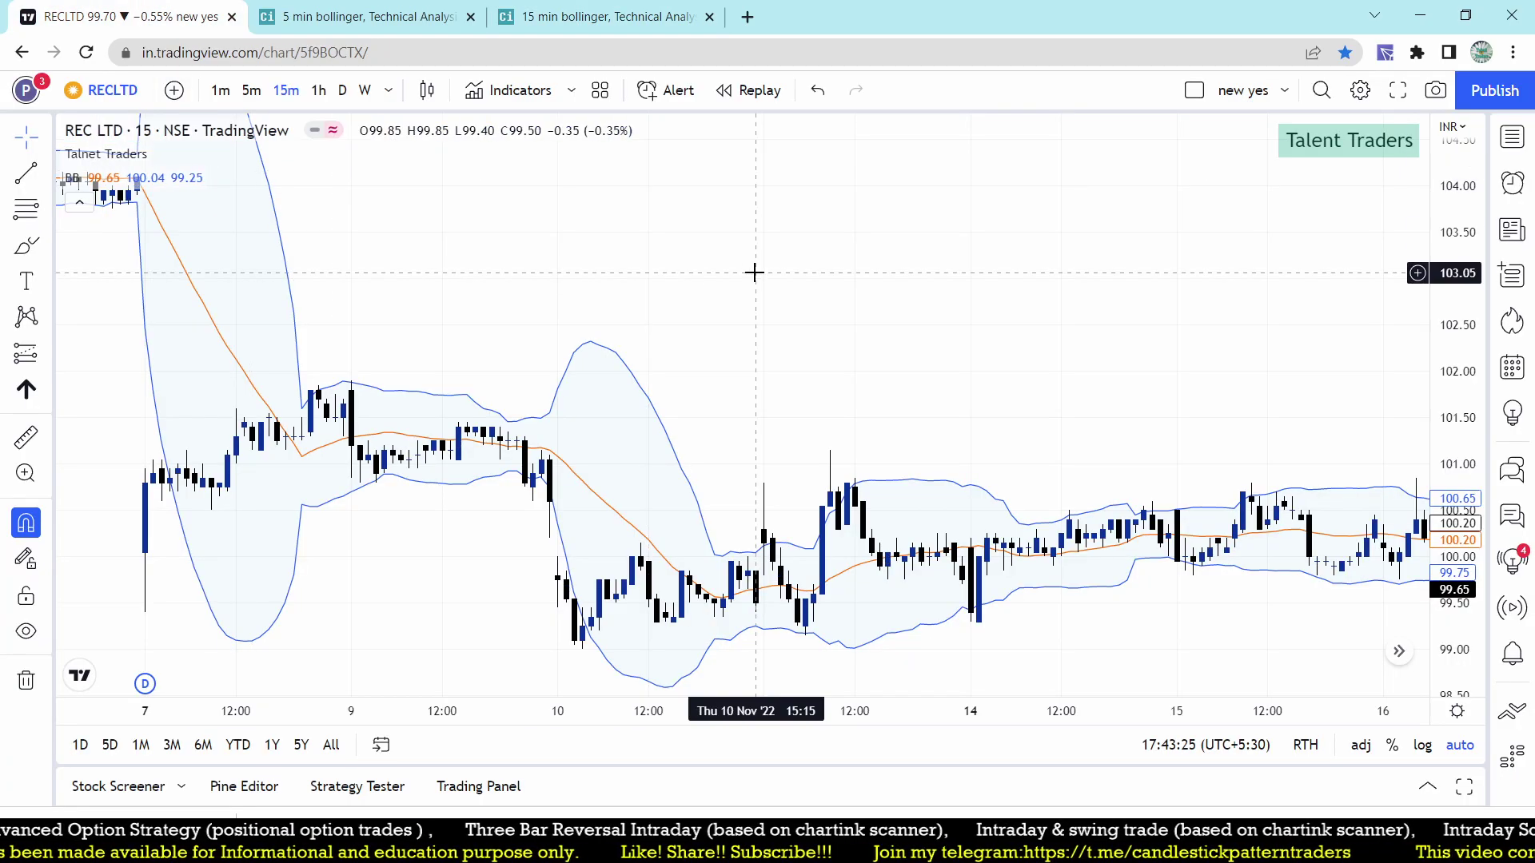
pyautogui.write('POLY')
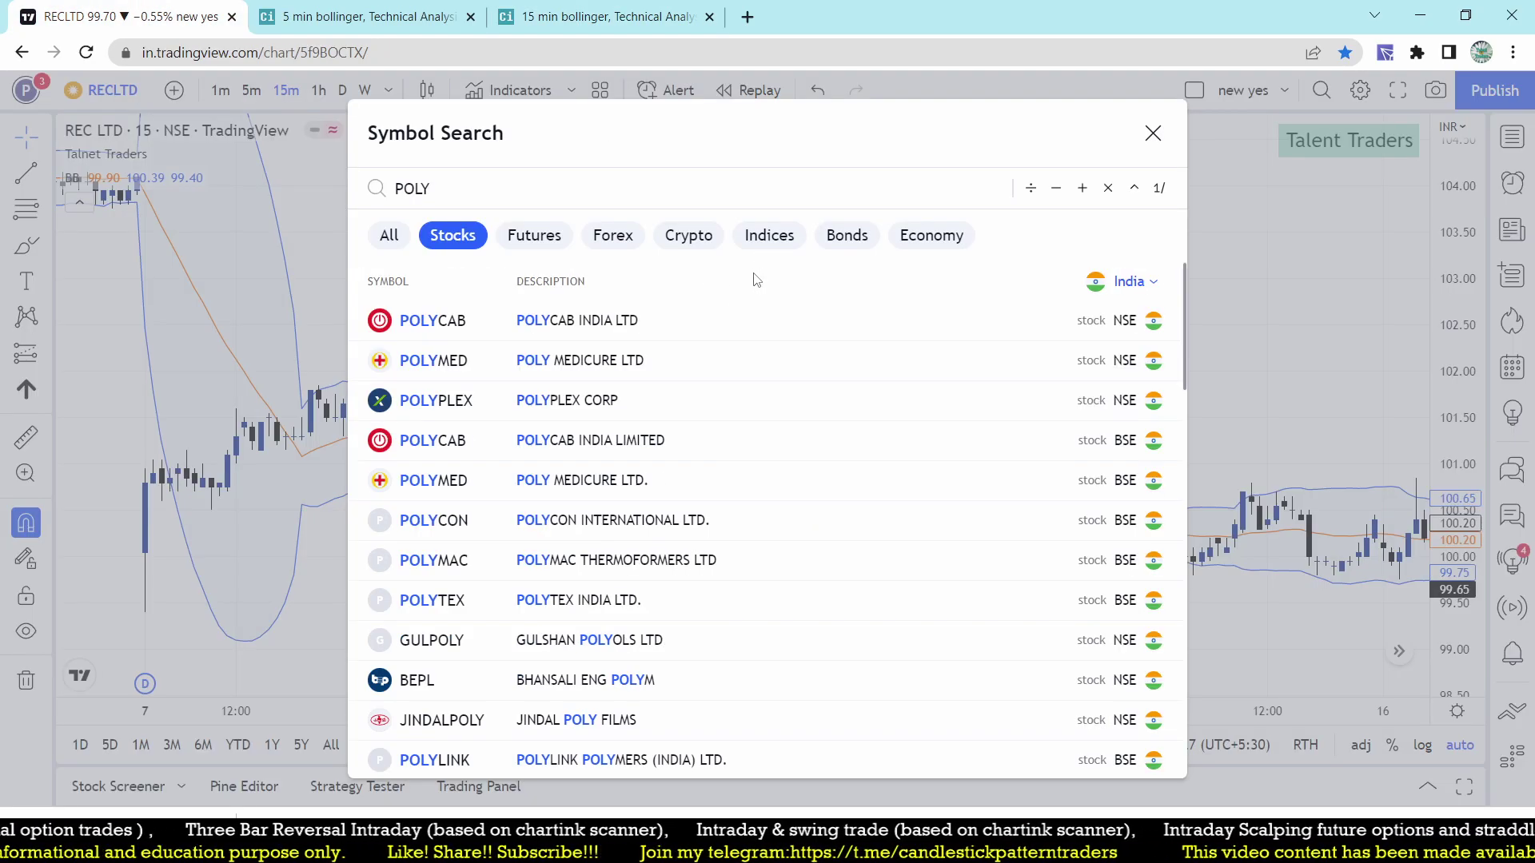
pyautogui.click(558, 321)
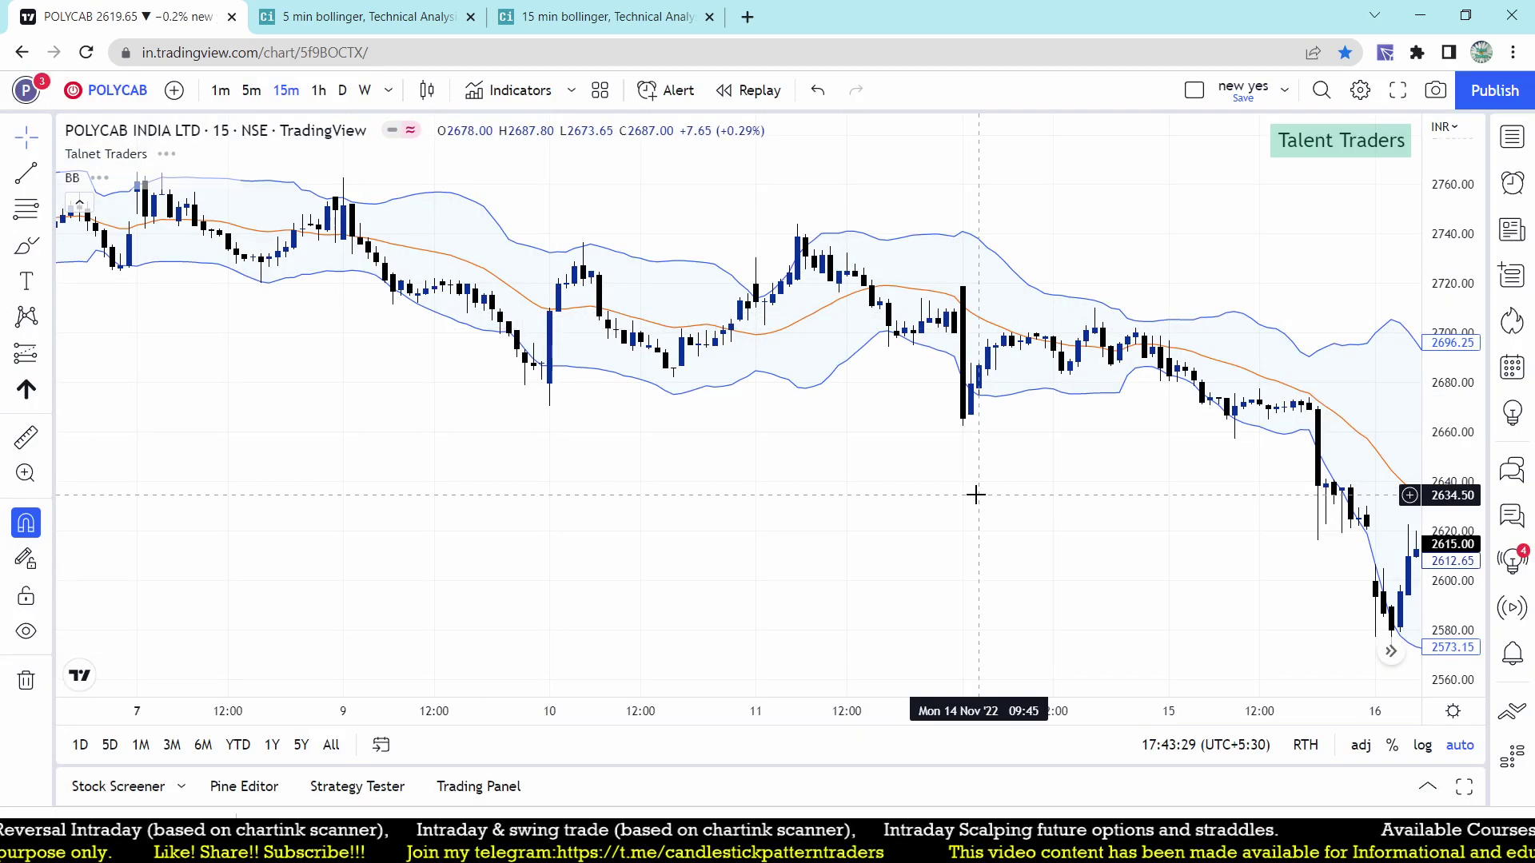
# Step: Outline the opening 15-minute candle of 16 November on the POLYCAB chart with a rectangular annotation
pyautogui.scroll(3, 1218, 357)
pyautogui.moveTo(1218, 357); pyautogui.dragTo(548, 424)
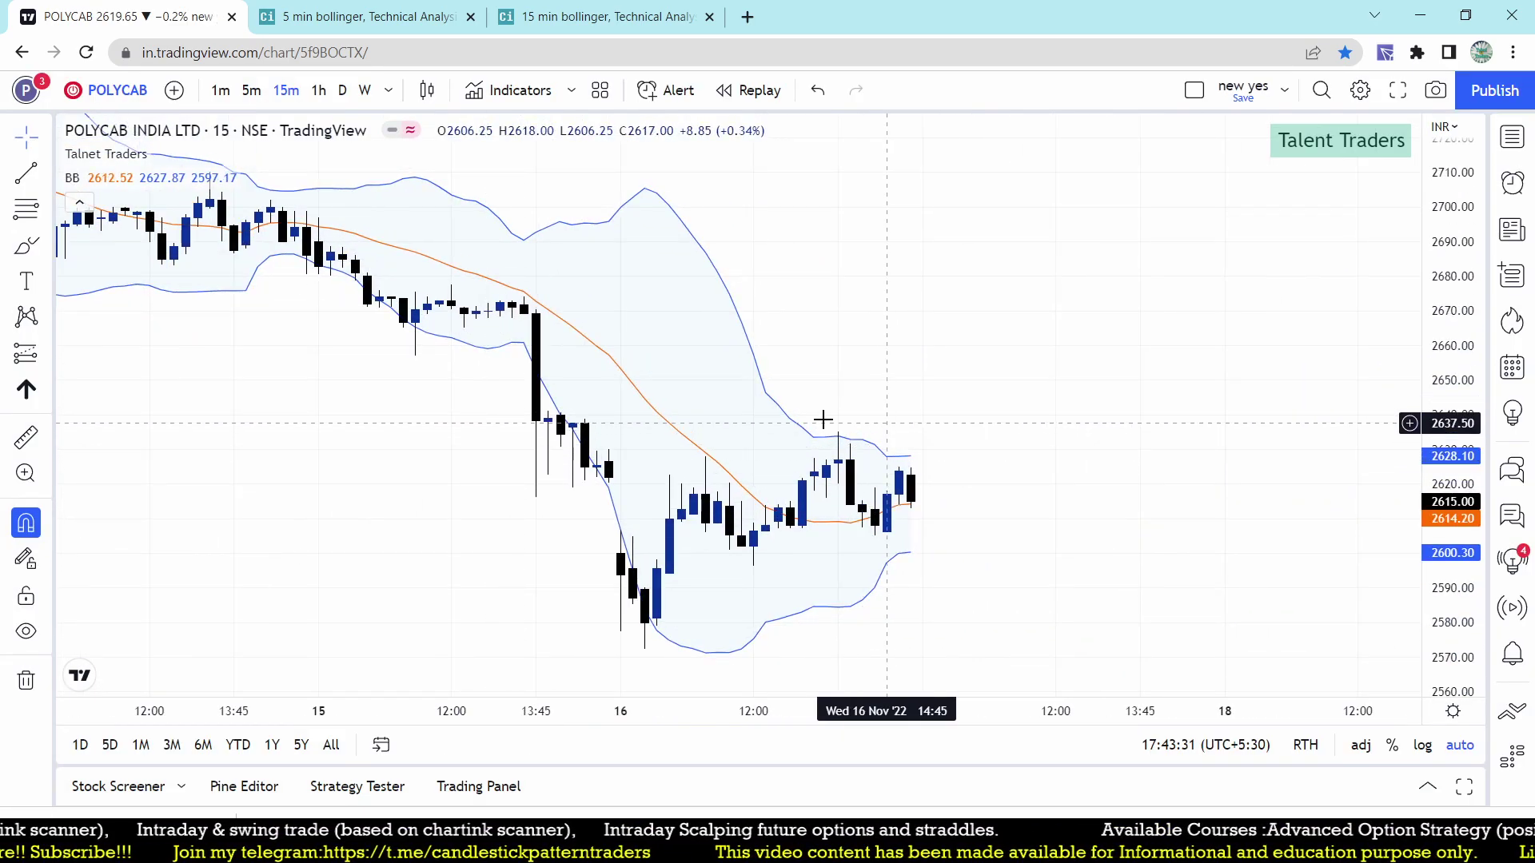
pyautogui.scroll(2, 679, 398)
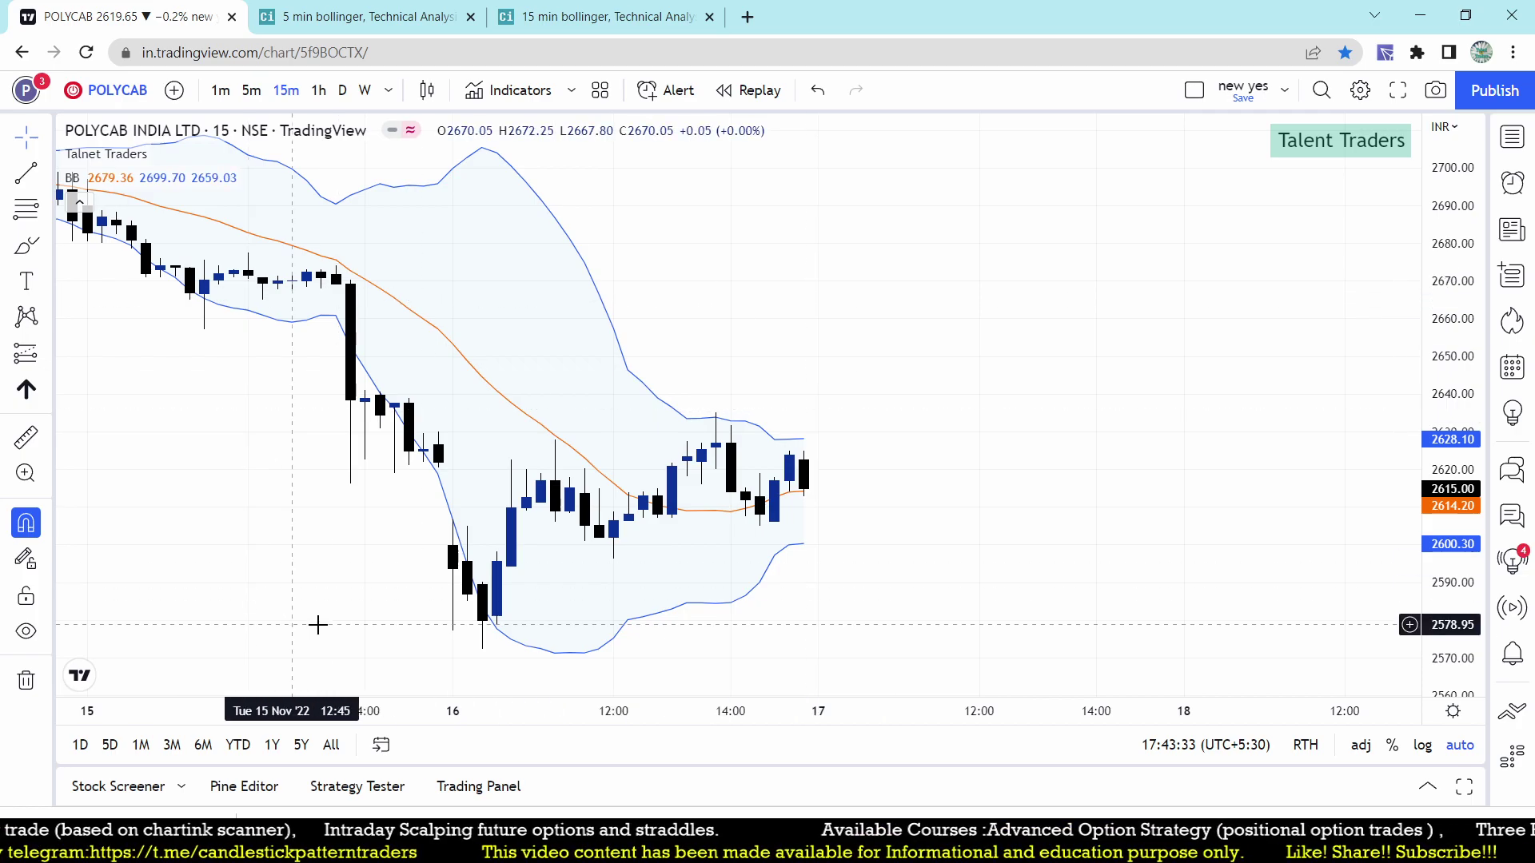
pyautogui.scroll(2, 391, 539)
pyautogui.moveTo(391, 539); pyautogui.dragTo(1090, 451)
pyautogui.scroll(2, 960, 486)
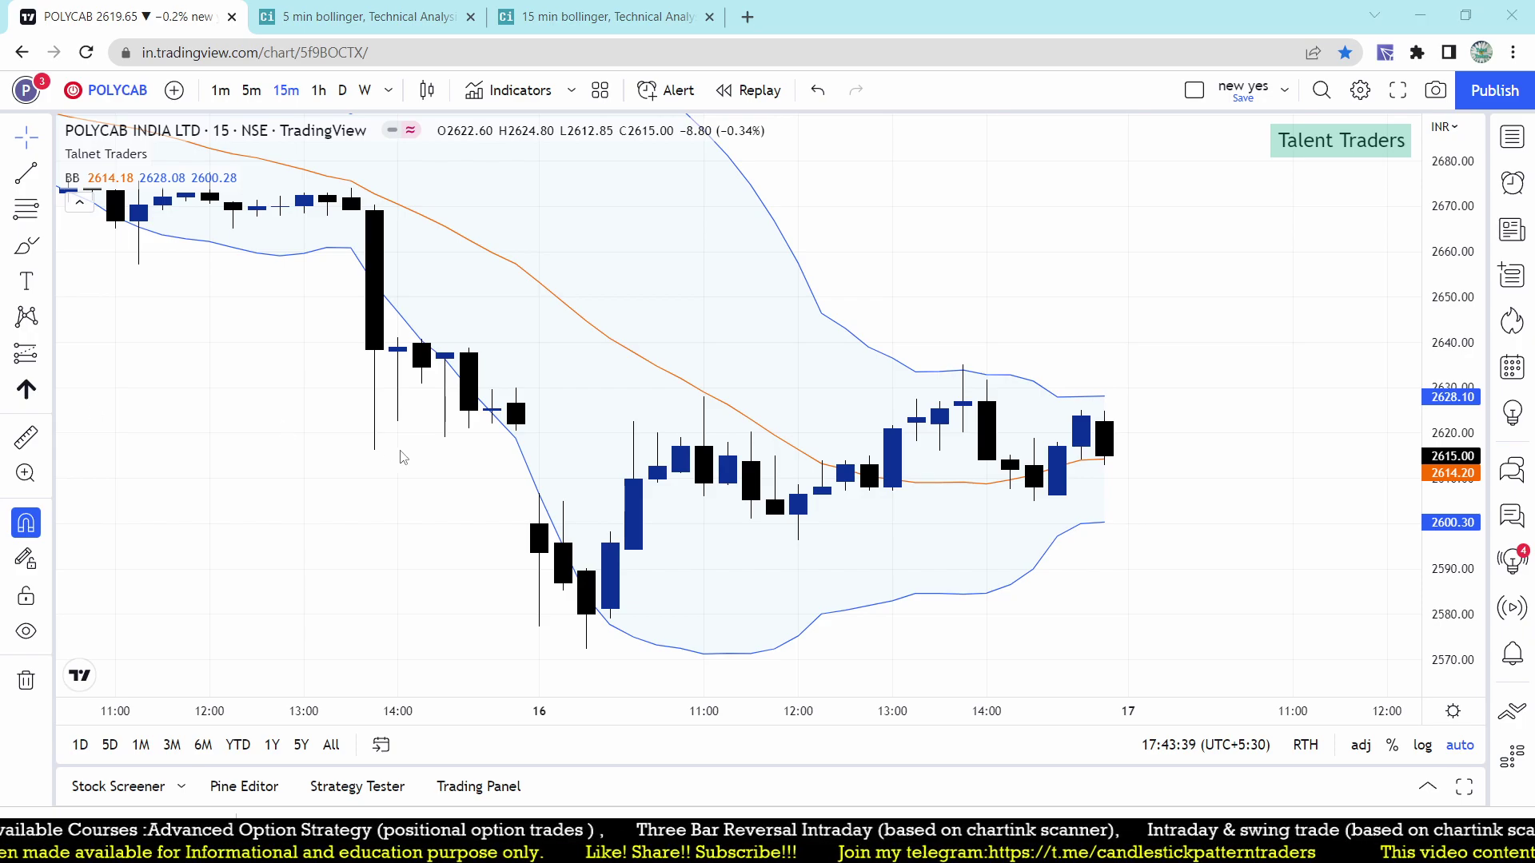
pyautogui.moveTo(510, 478); pyautogui.dragTo(553, 646)
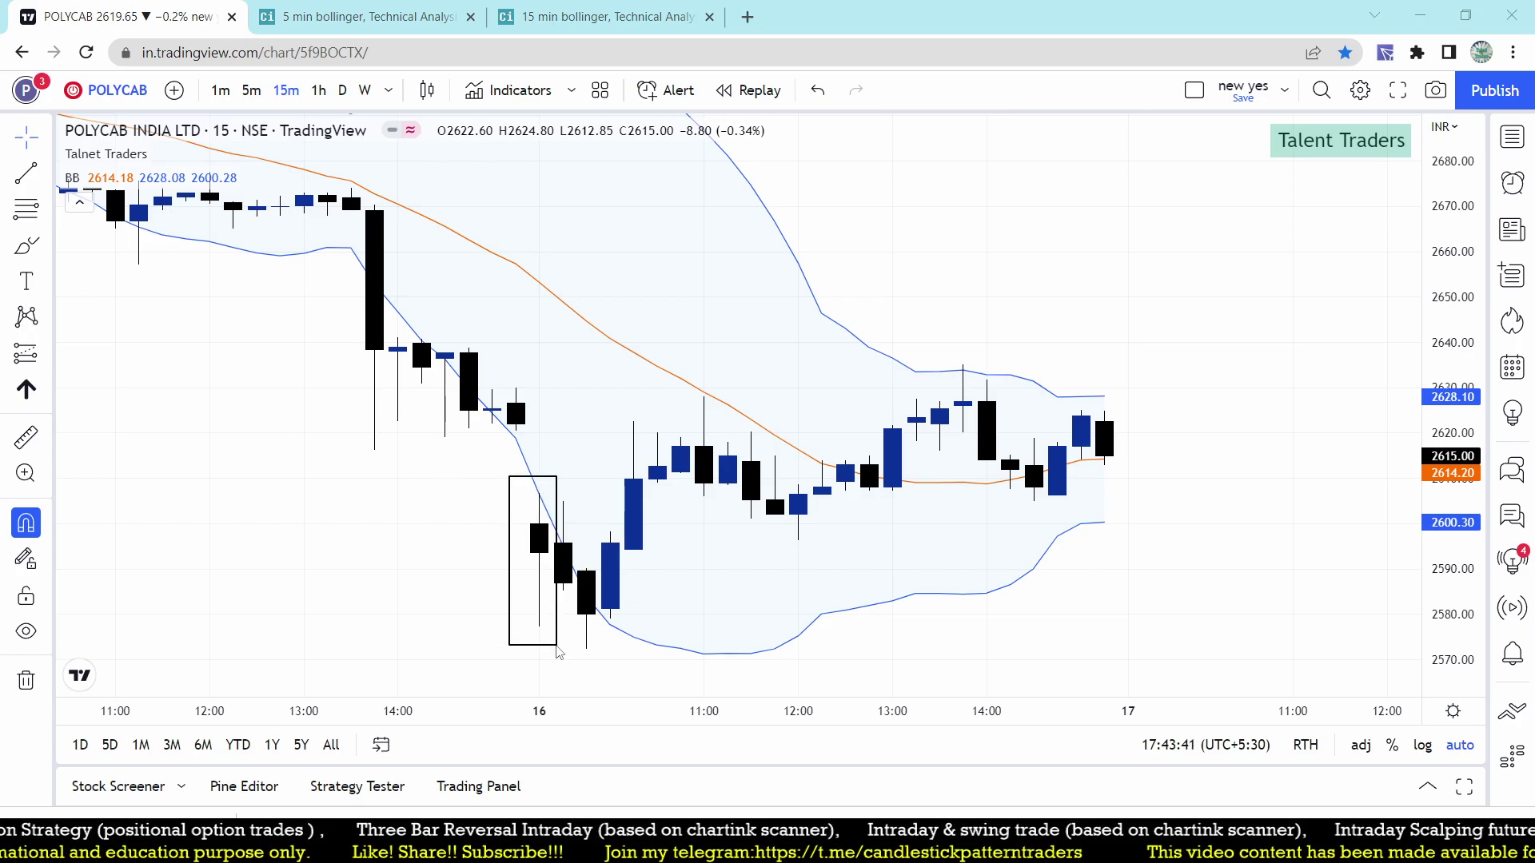
pyautogui.moveTo(498, 468); pyautogui.dragTo(562, 656)
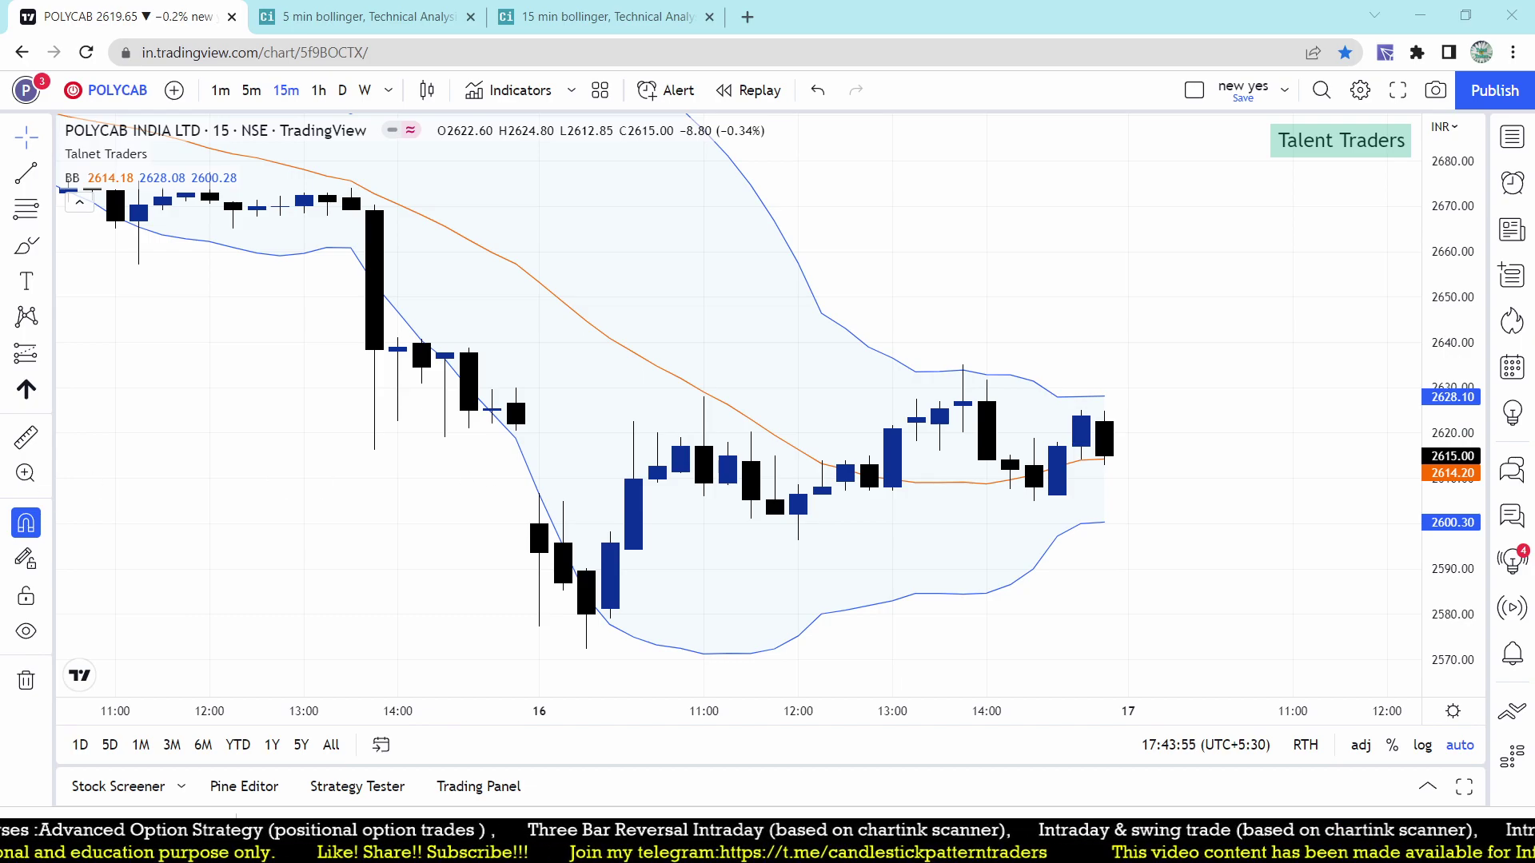
# Step: Draw a Price Range over the 16 November 09:15 candle, from its high at 2606.65 to its low at 2577.30
pyautogui.click(46, 352)
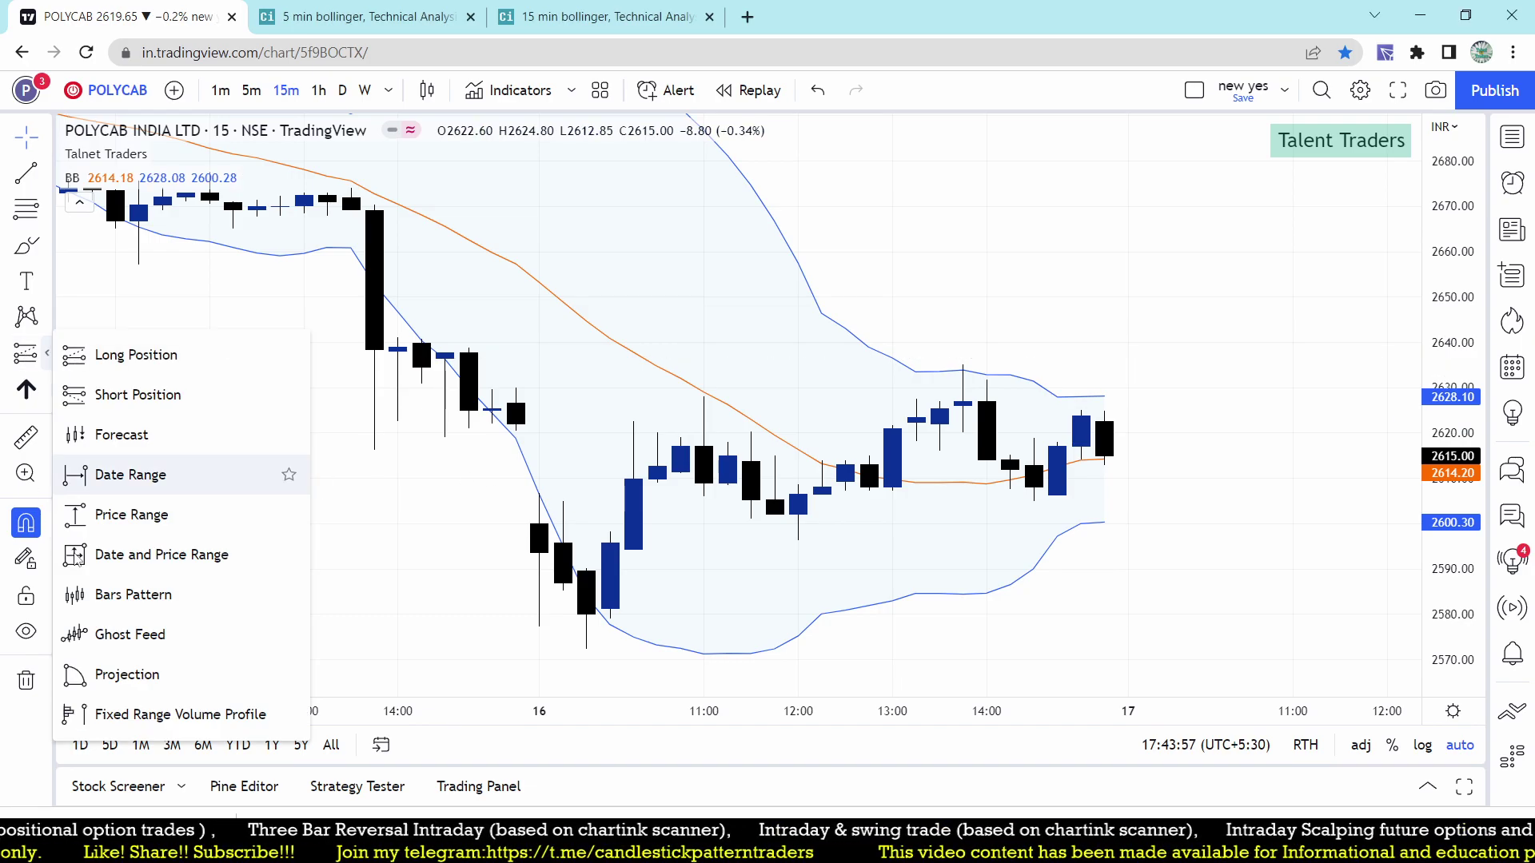
pyautogui.click(104, 515)
pyautogui.click(527, 533)
pyautogui.click(541, 636)
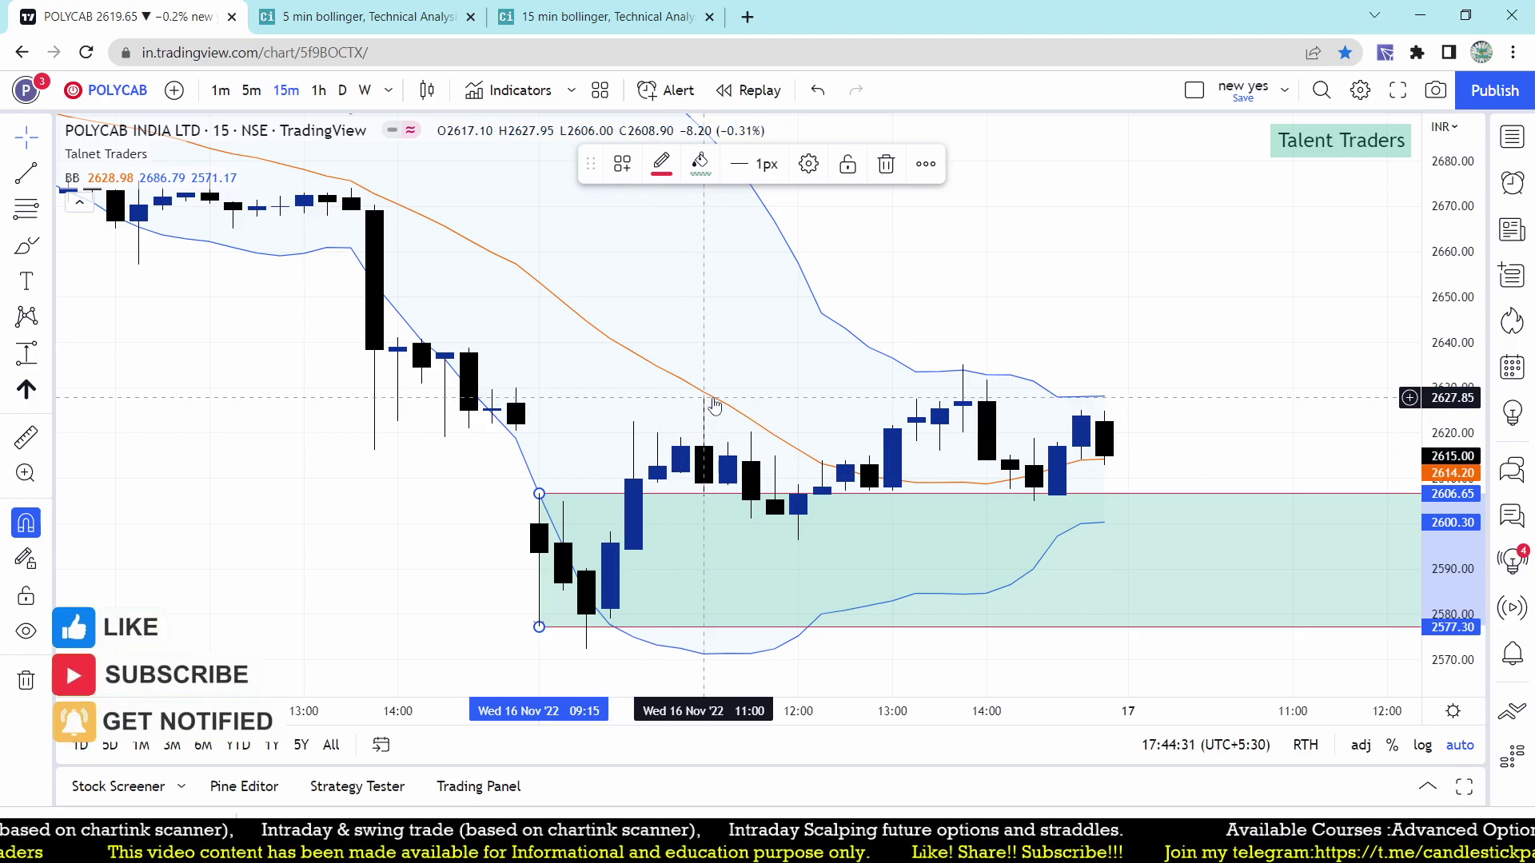
pyautogui.scroll(-2, 711, 404)
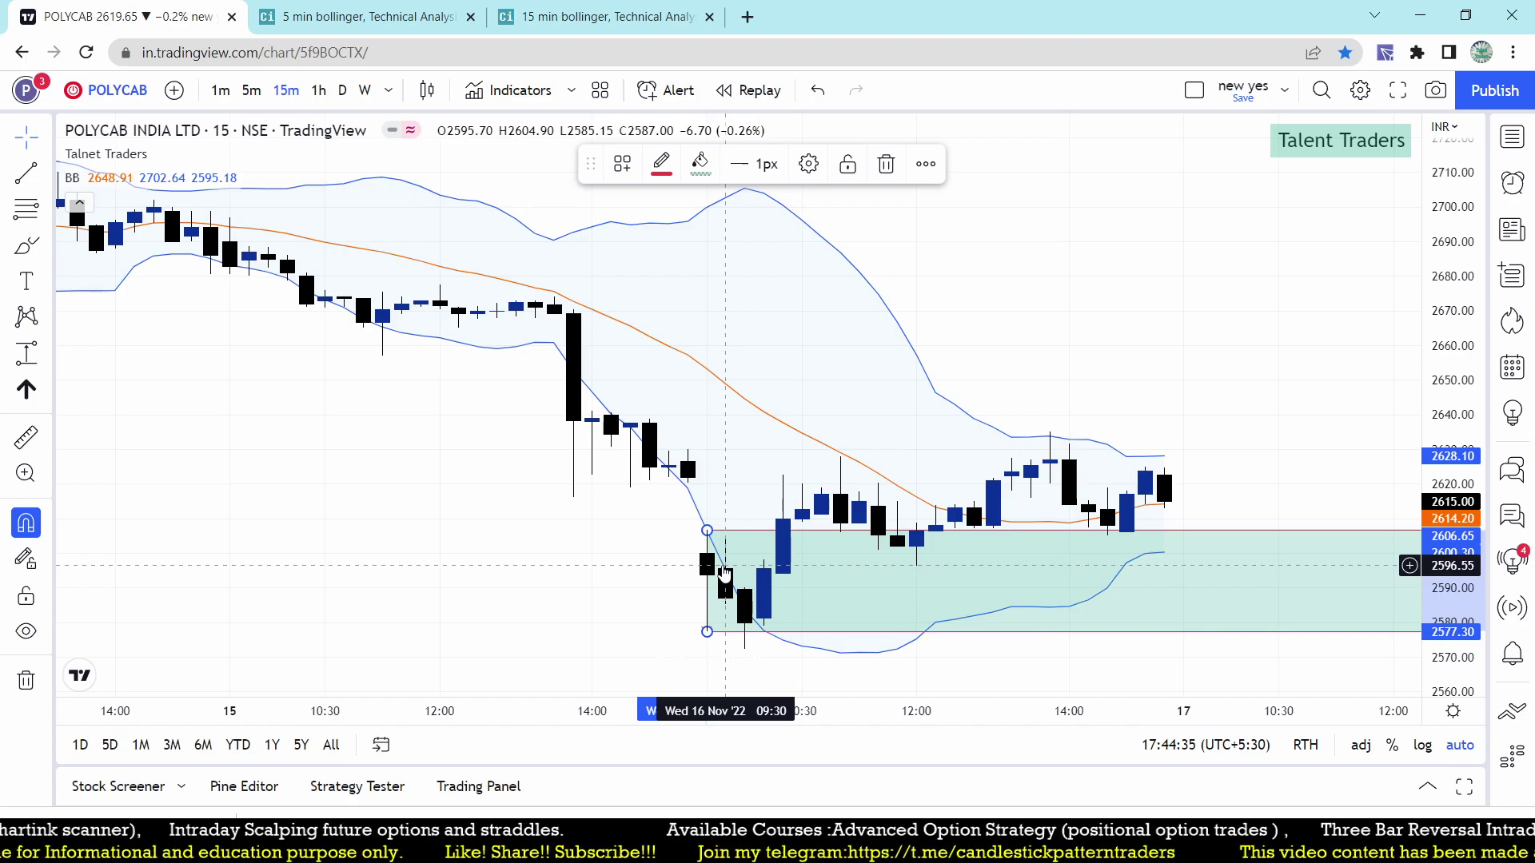
pyautogui.scroll(1, 464, 608)
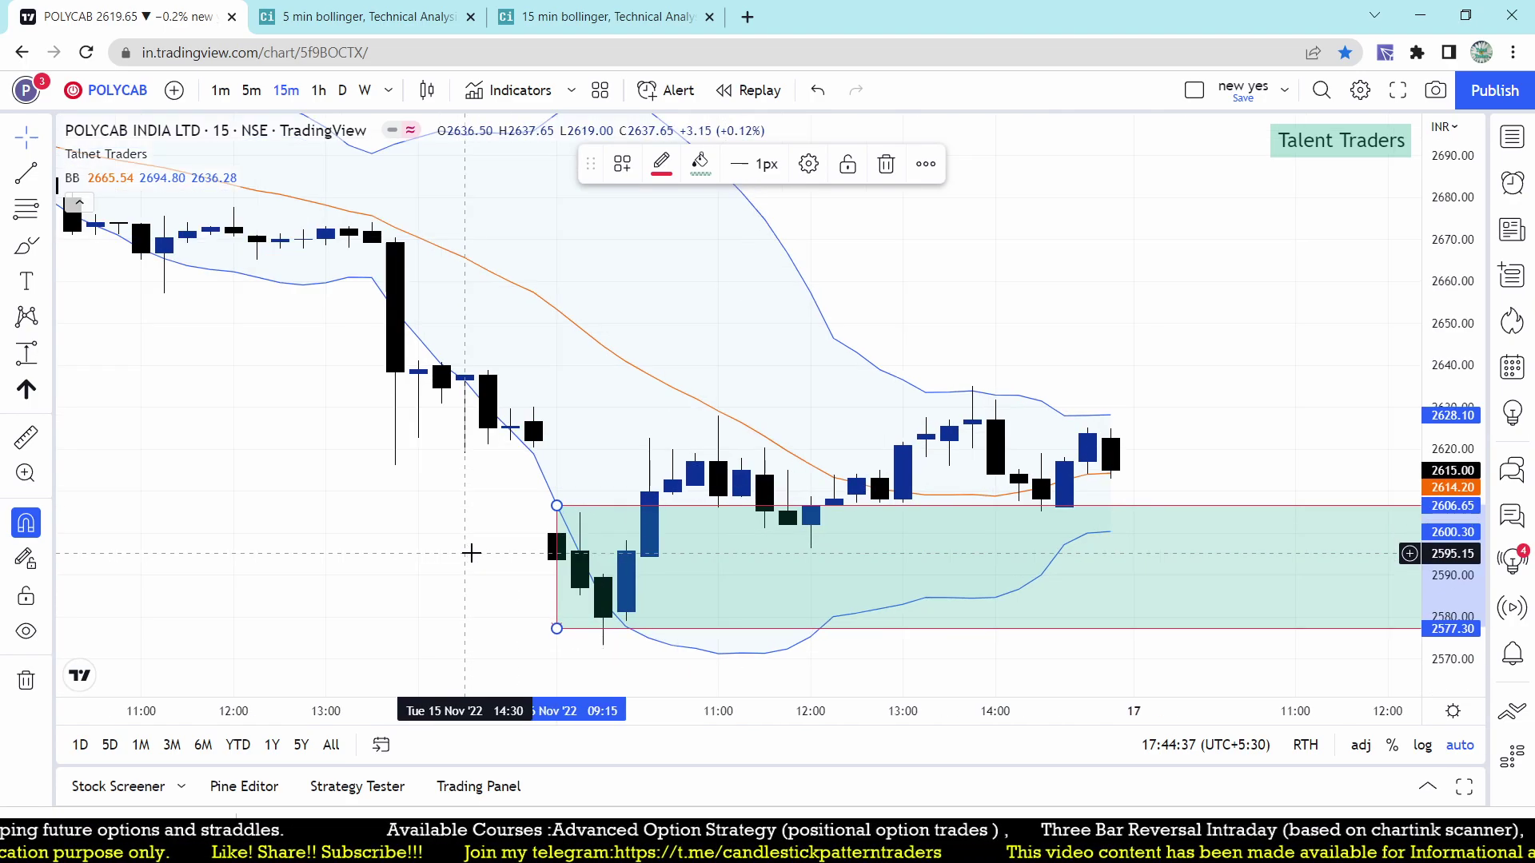
pyautogui.scroll(1, 400, 587)
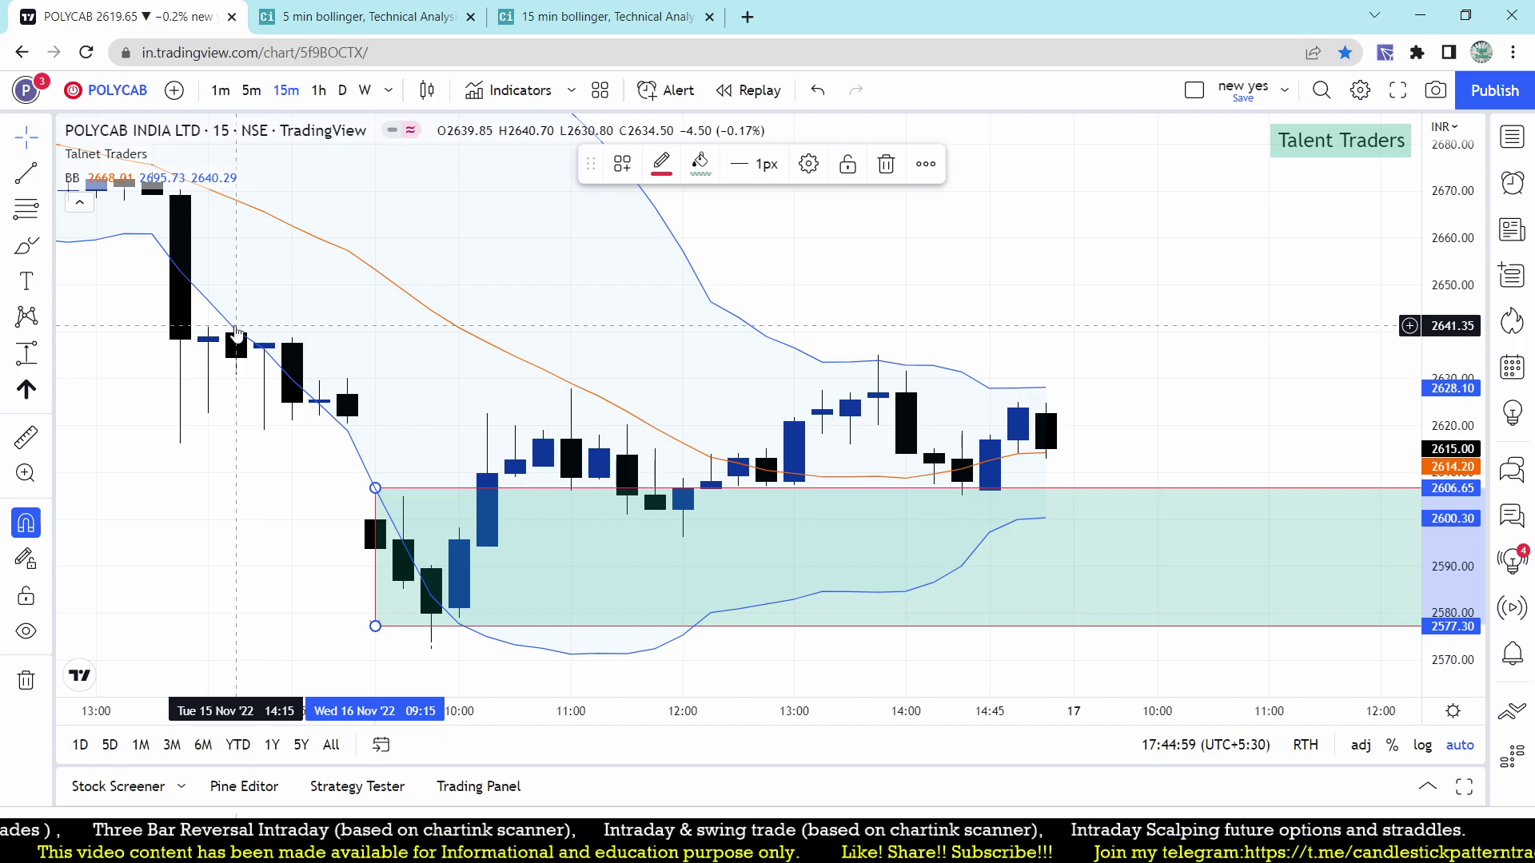
# Step: Switch to the 15-minute Bollinger scan in Chartink and open the stock details of the 14 November 9:15 am backtest bar
pyautogui.scroll(-2, 436, 327)
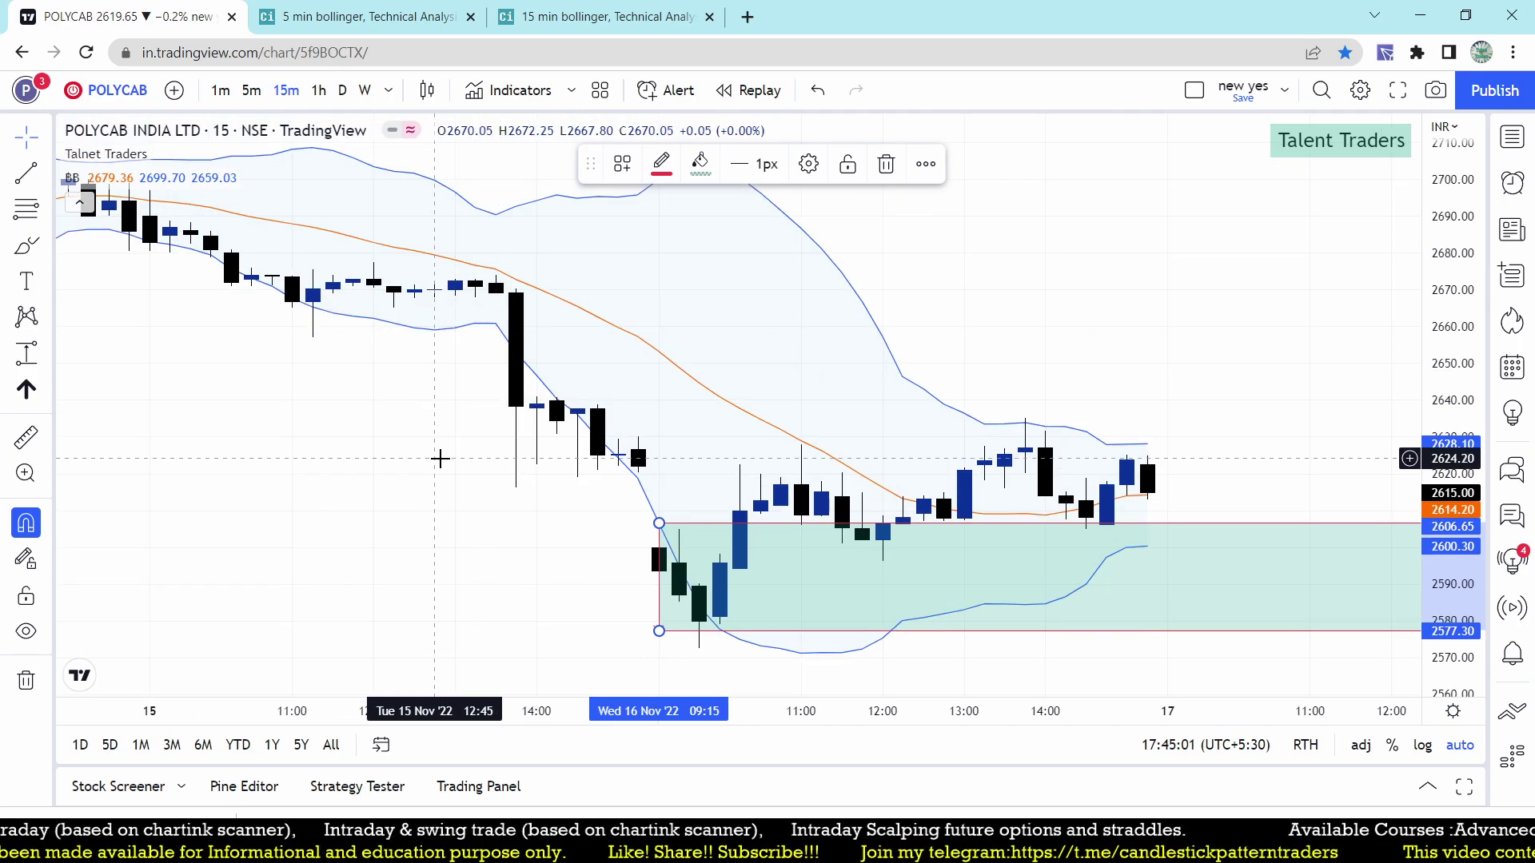
pyautogui.scroll(-2, 440, 457)
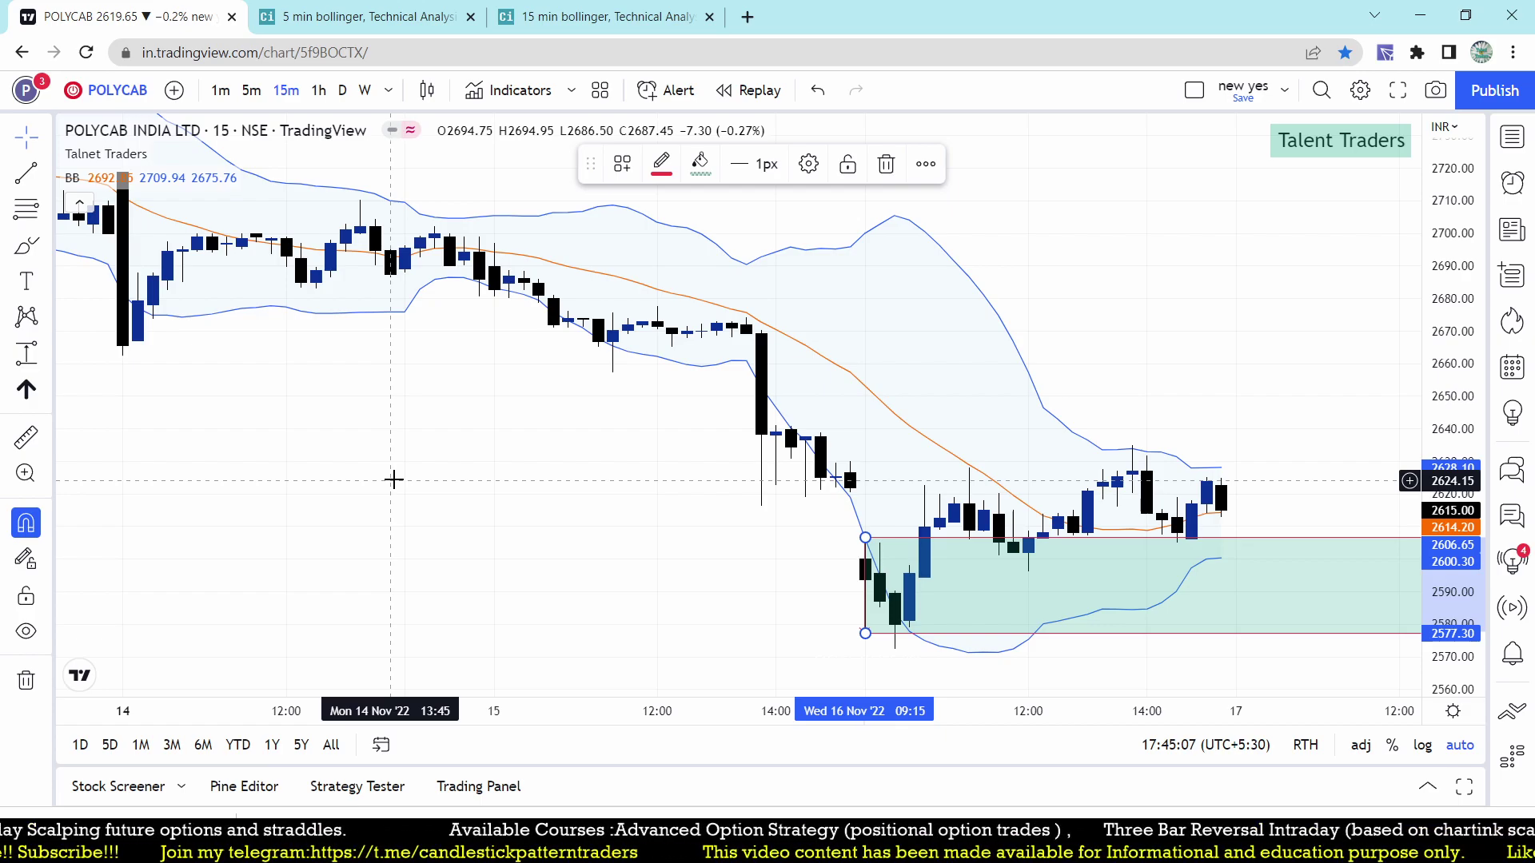
pyautogui.click(592, 9)
pyautogui.scroll(-3, 392, 559)
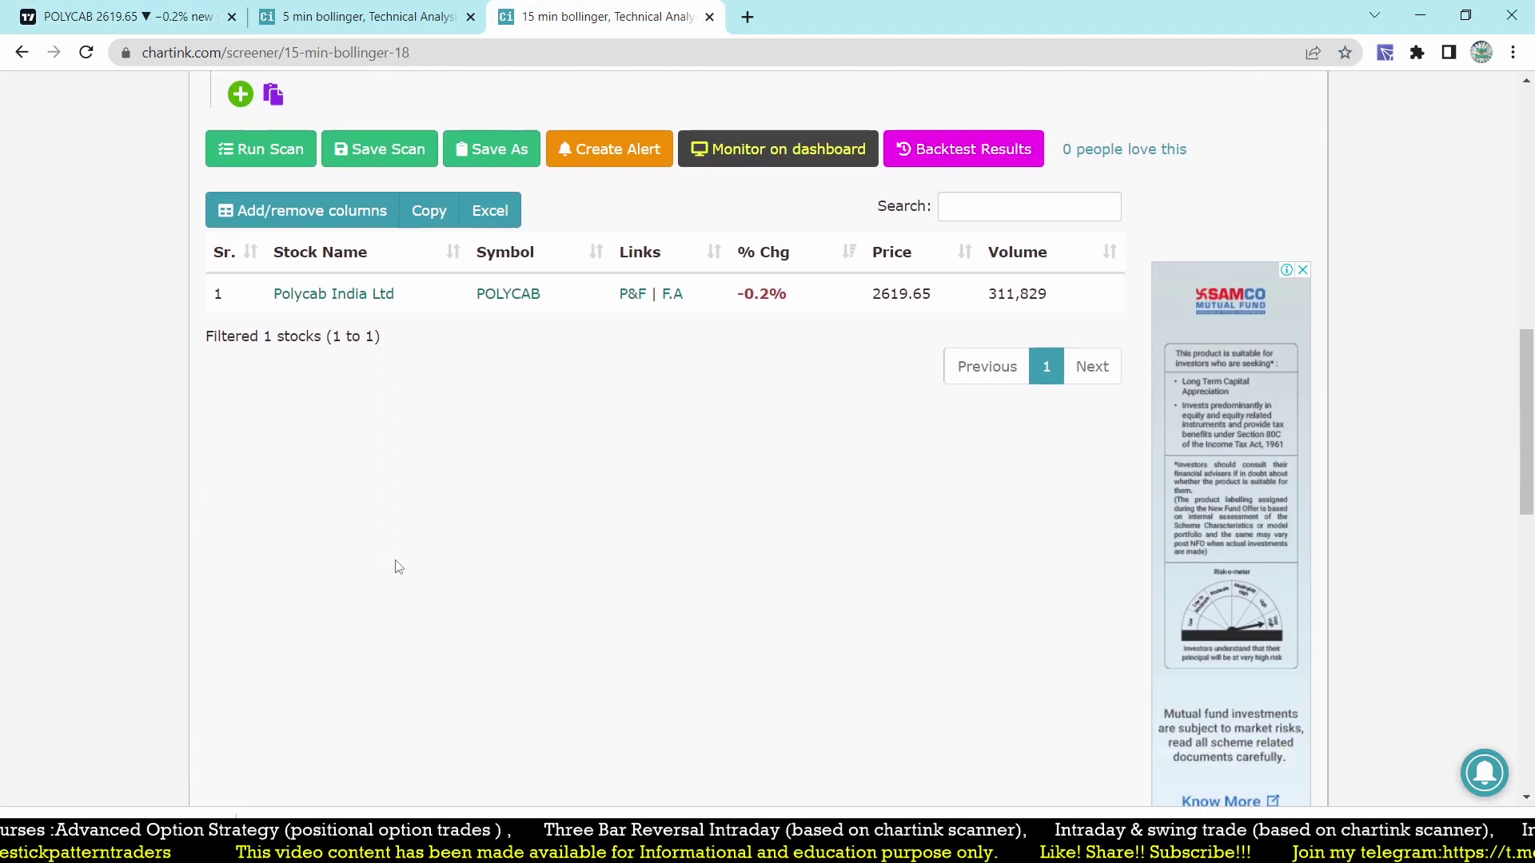
pyautogui.scroll(3, 398, 567)
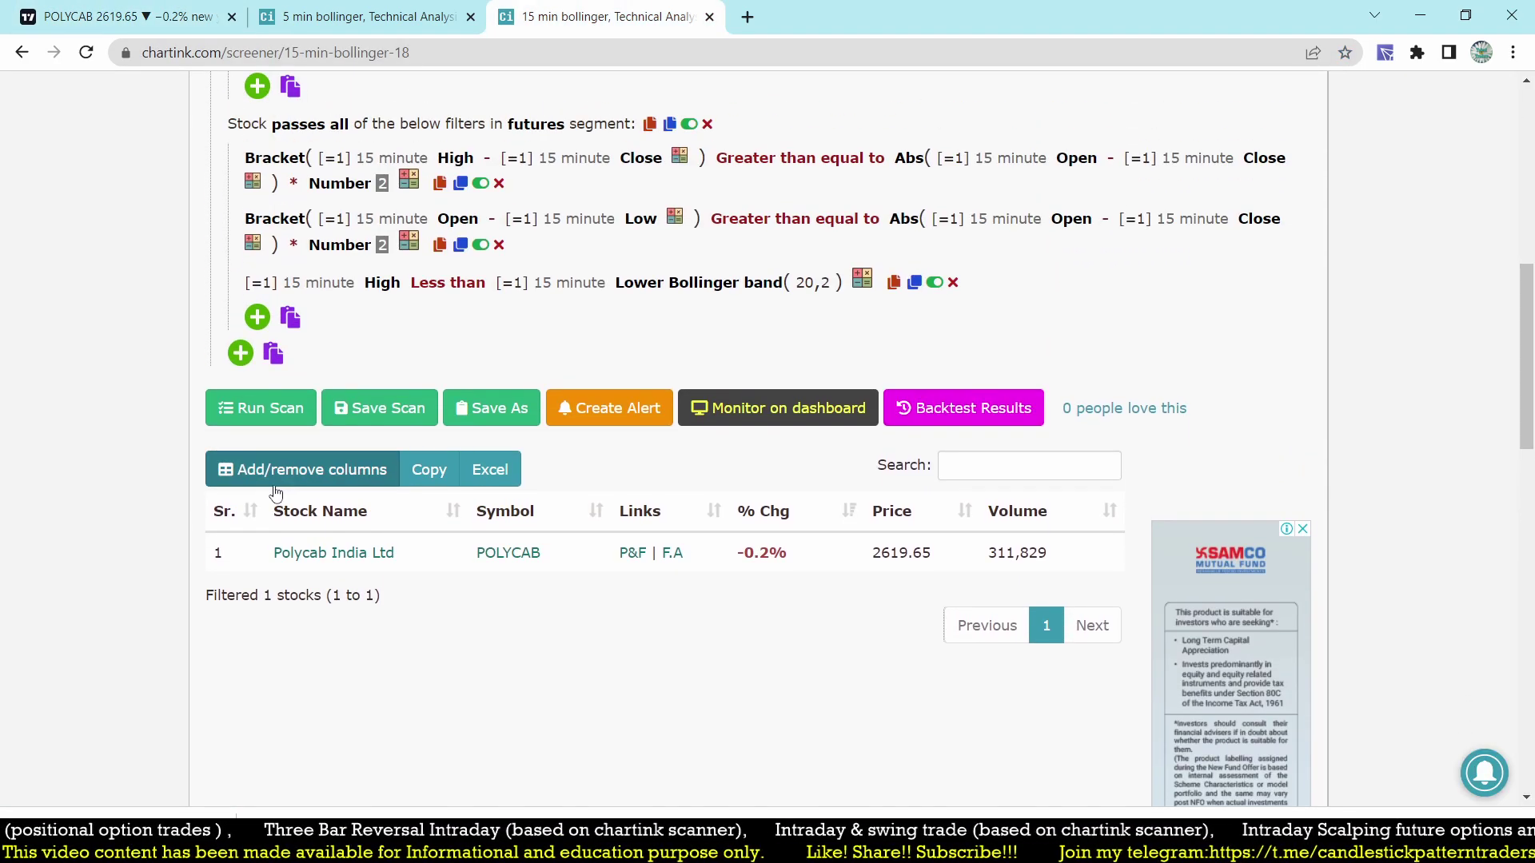
pyautogui.scroll(-10, 482, 436)
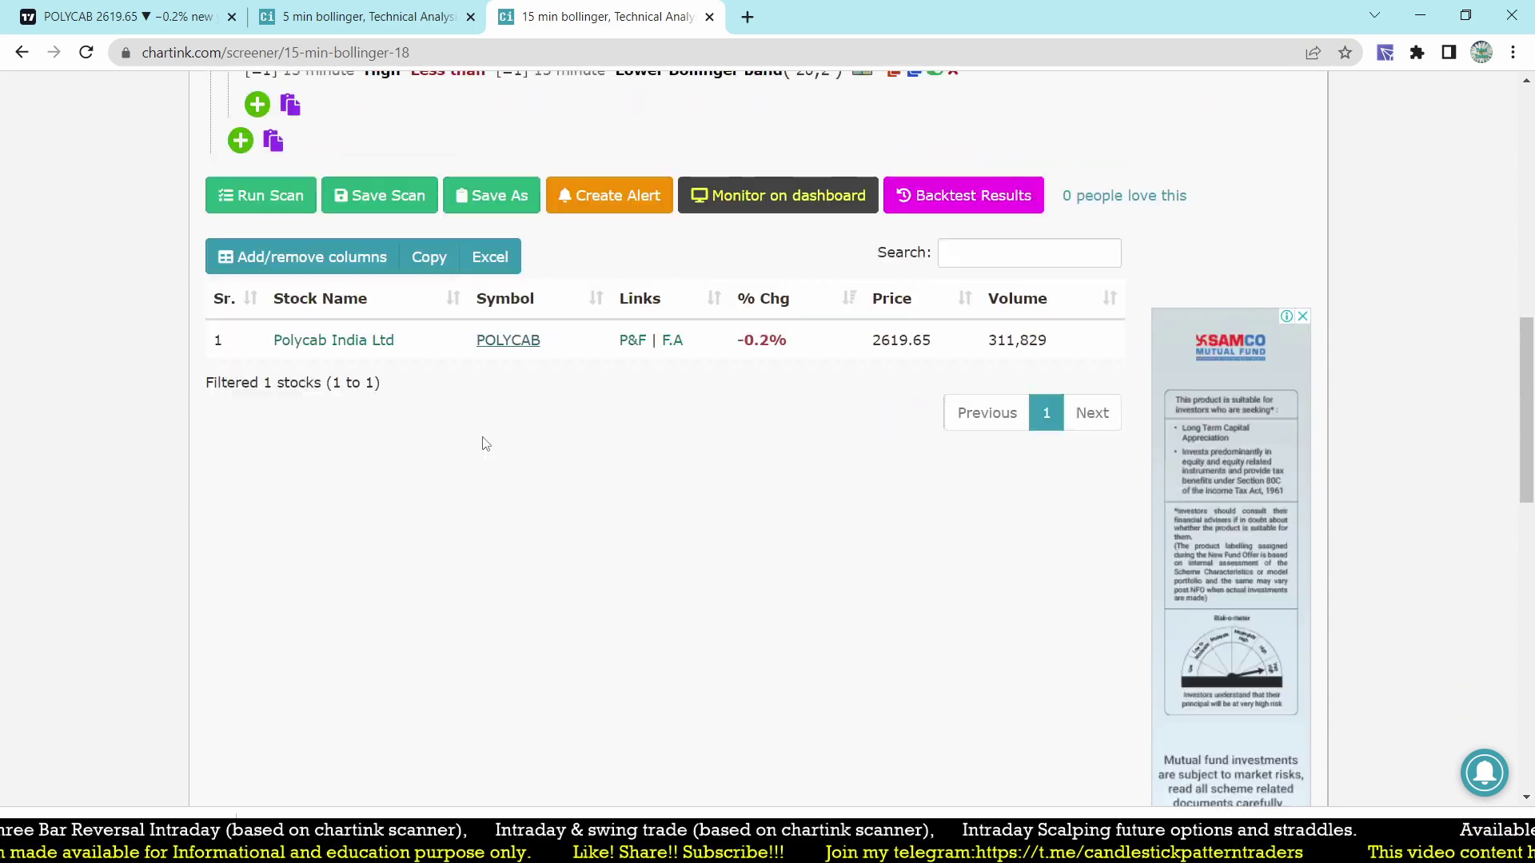
pyautogui.moveTo(808, 614)
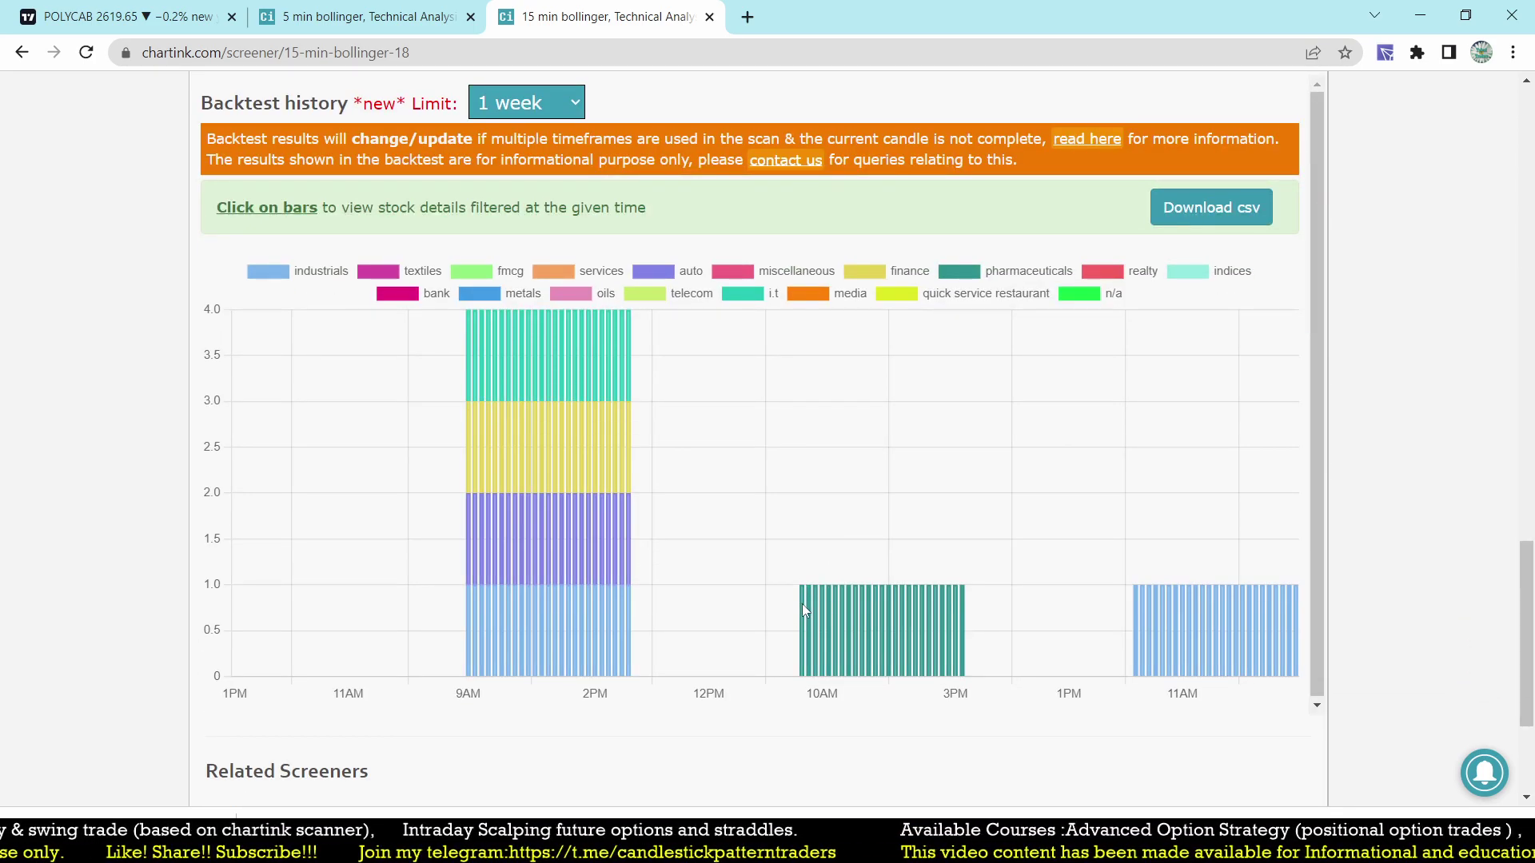
pyautogui.click(803, 612)
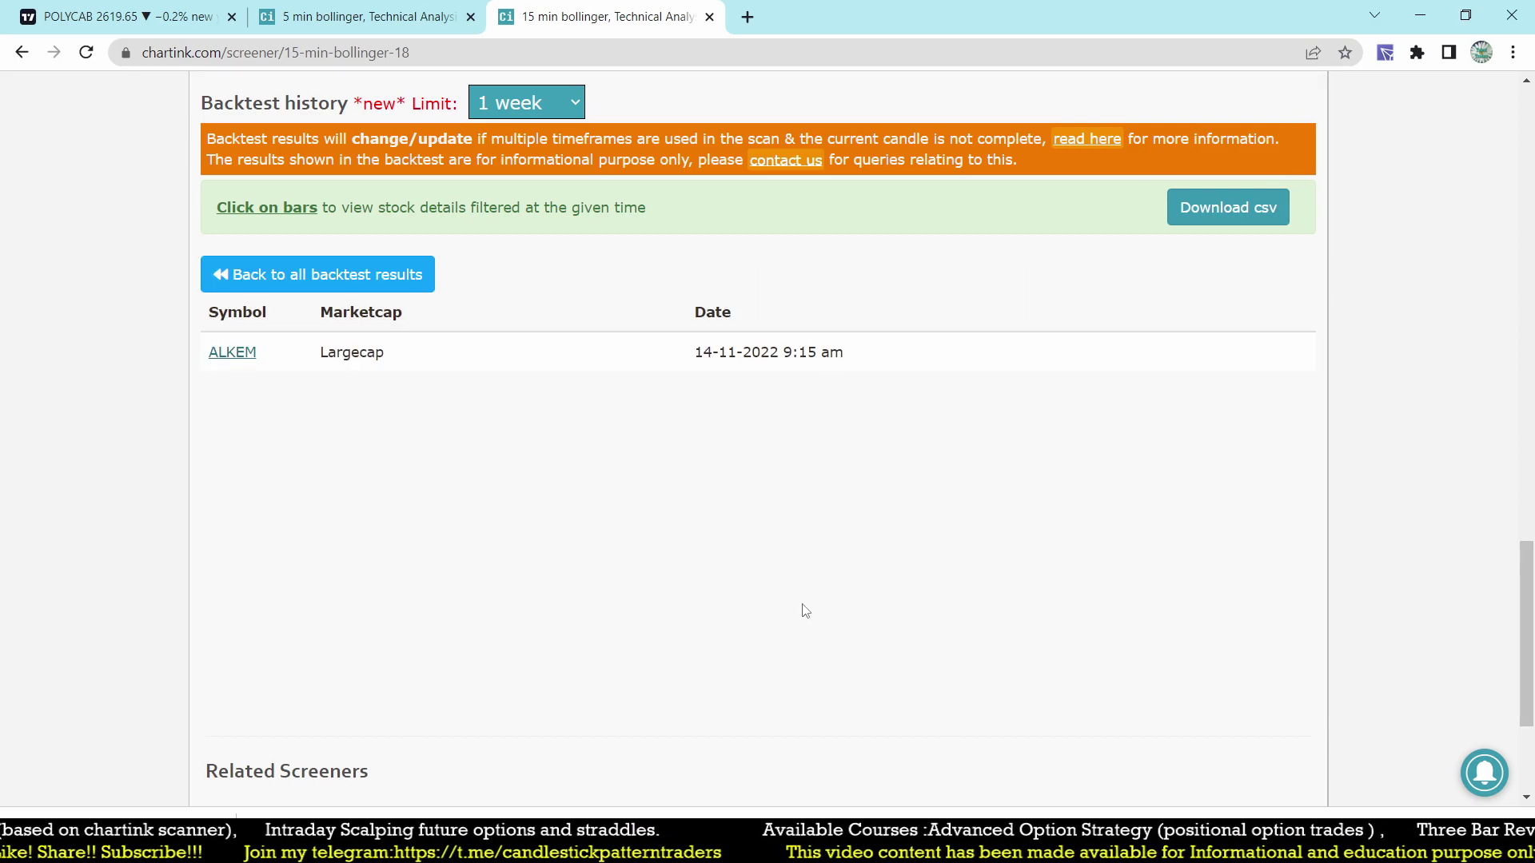
# Step: Switch to TradingView, load the NSE chart of ALKEM and bring the 14 November opening candle into view
pyautogui.click(128, 17)
pyautogui.click(433, 497)
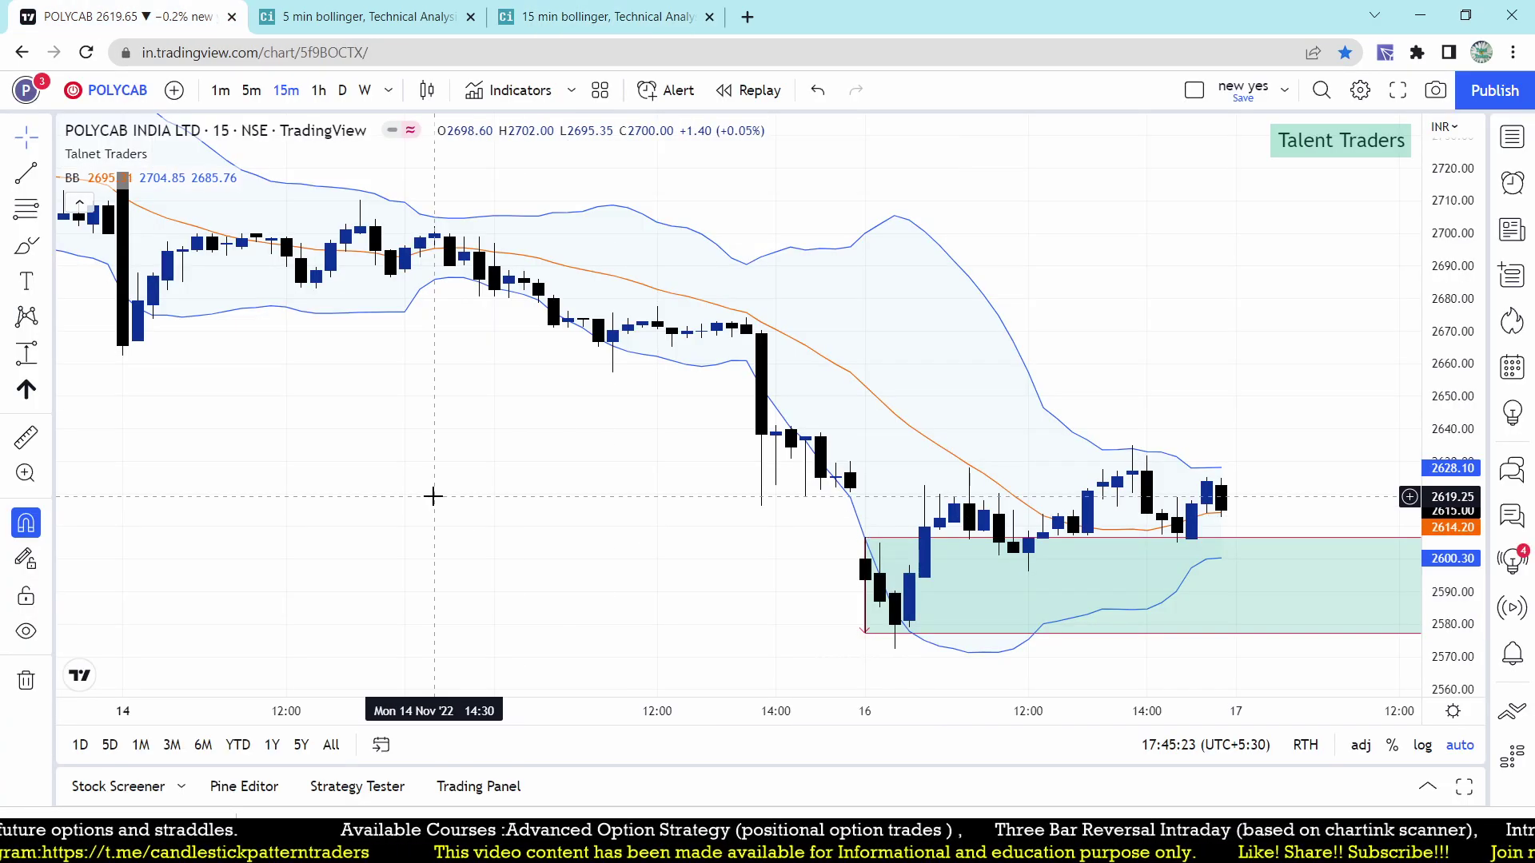
pyautogui.write('ALKEM')
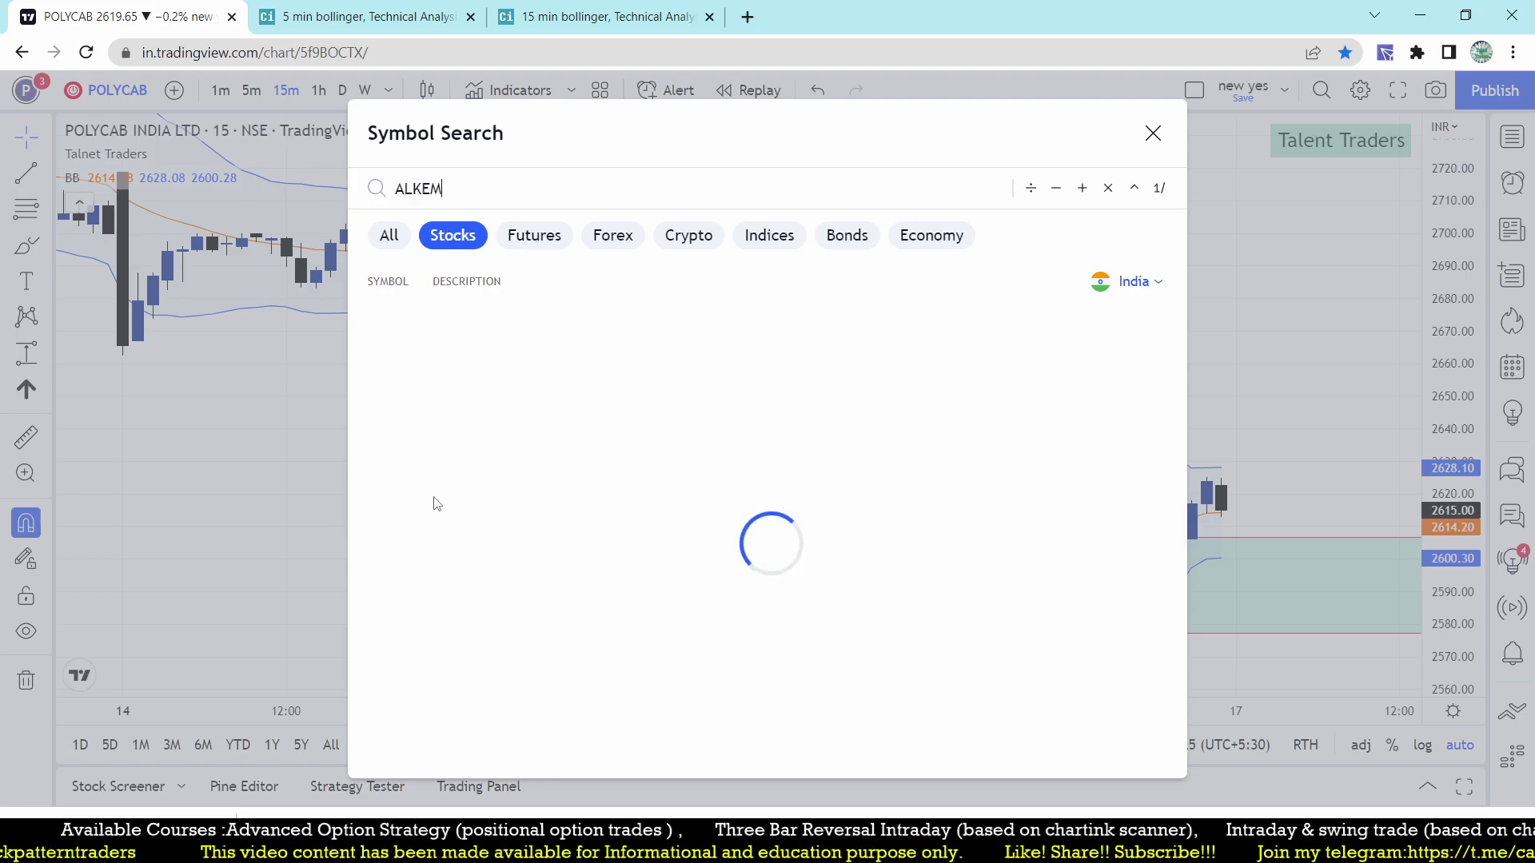
pyautogui.click(467, 328)
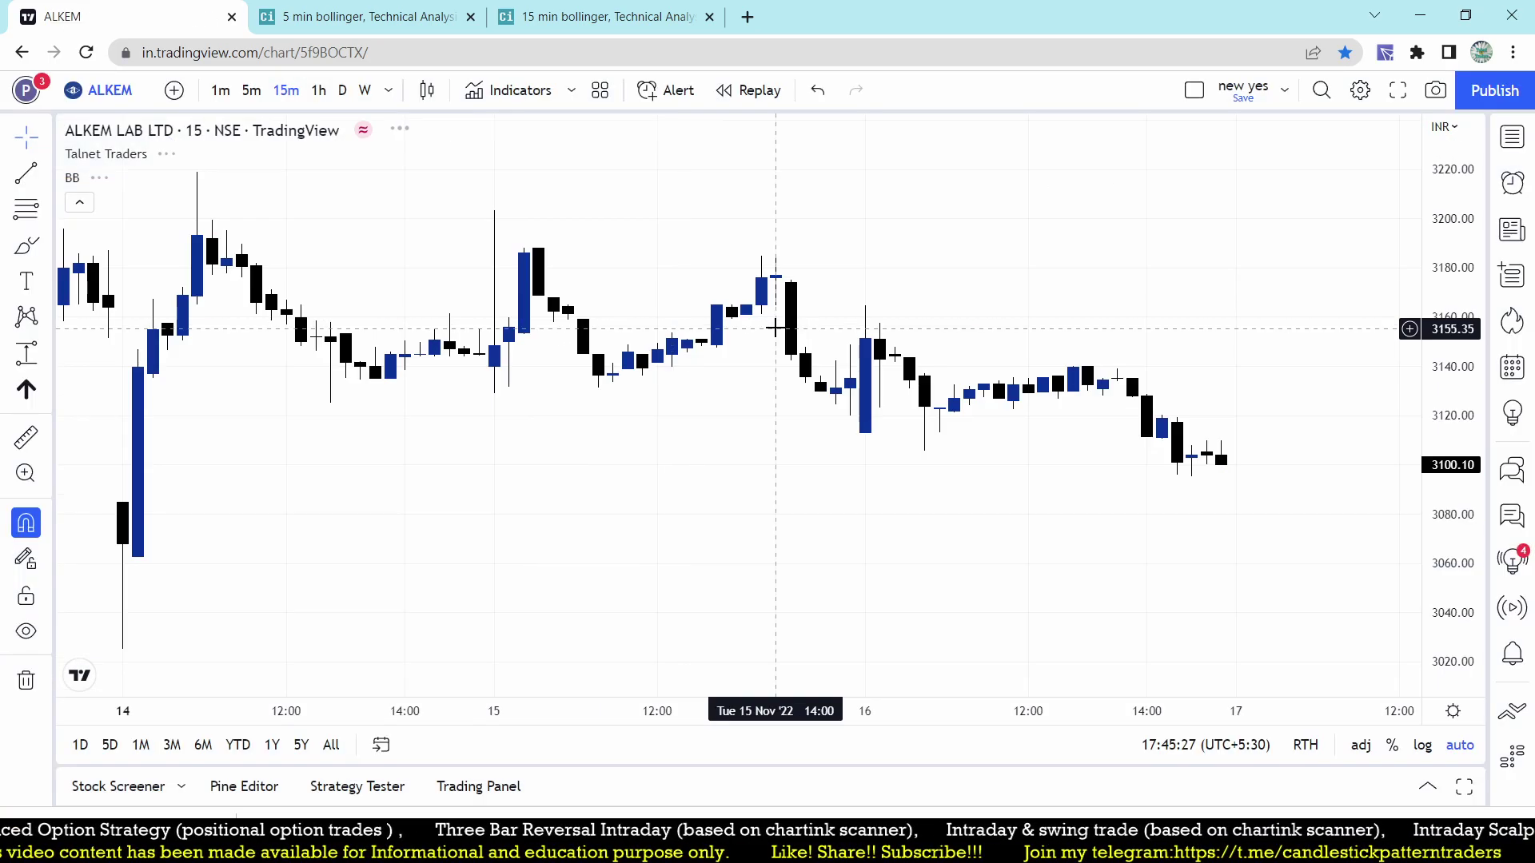
pyautogui.moveTo(280, 603); pyautogui.dragTo(872, 562)
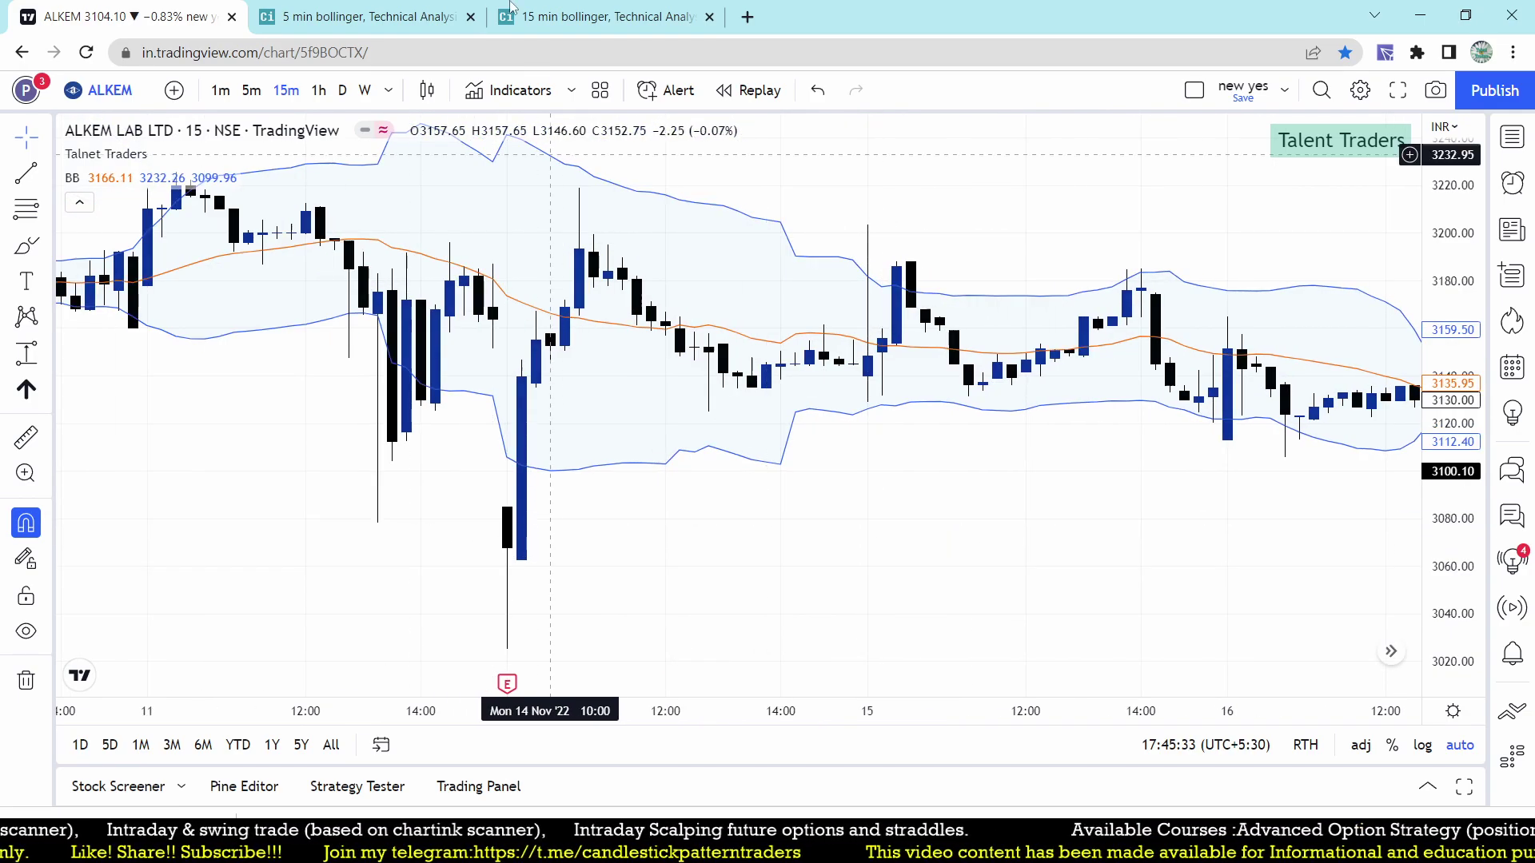
# Step: Check ALKEM's signal date in Chartink and draw a Price Range over its 14 November 09:15 candle, from 3084.95 to 3025.00
pyautogui.click(577, 31)
pyautogui.moveTo(695, 353); pyautogui.dragTo(844, 353)
pyautogui.click(120, 16)
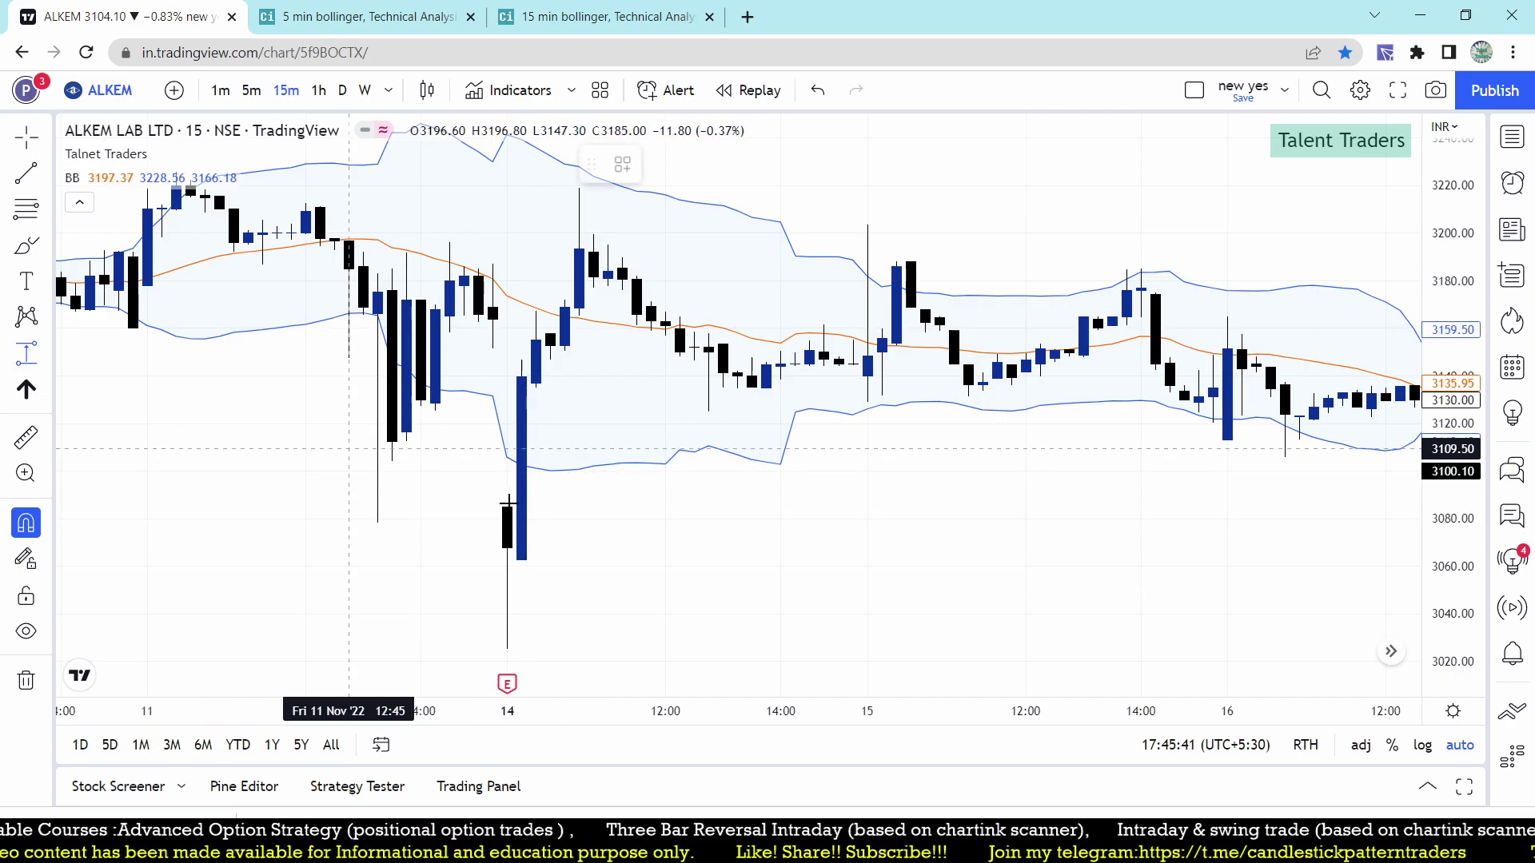
pyautogui.moveTo(507, 507); pyautogui.dragTo(508, 662)
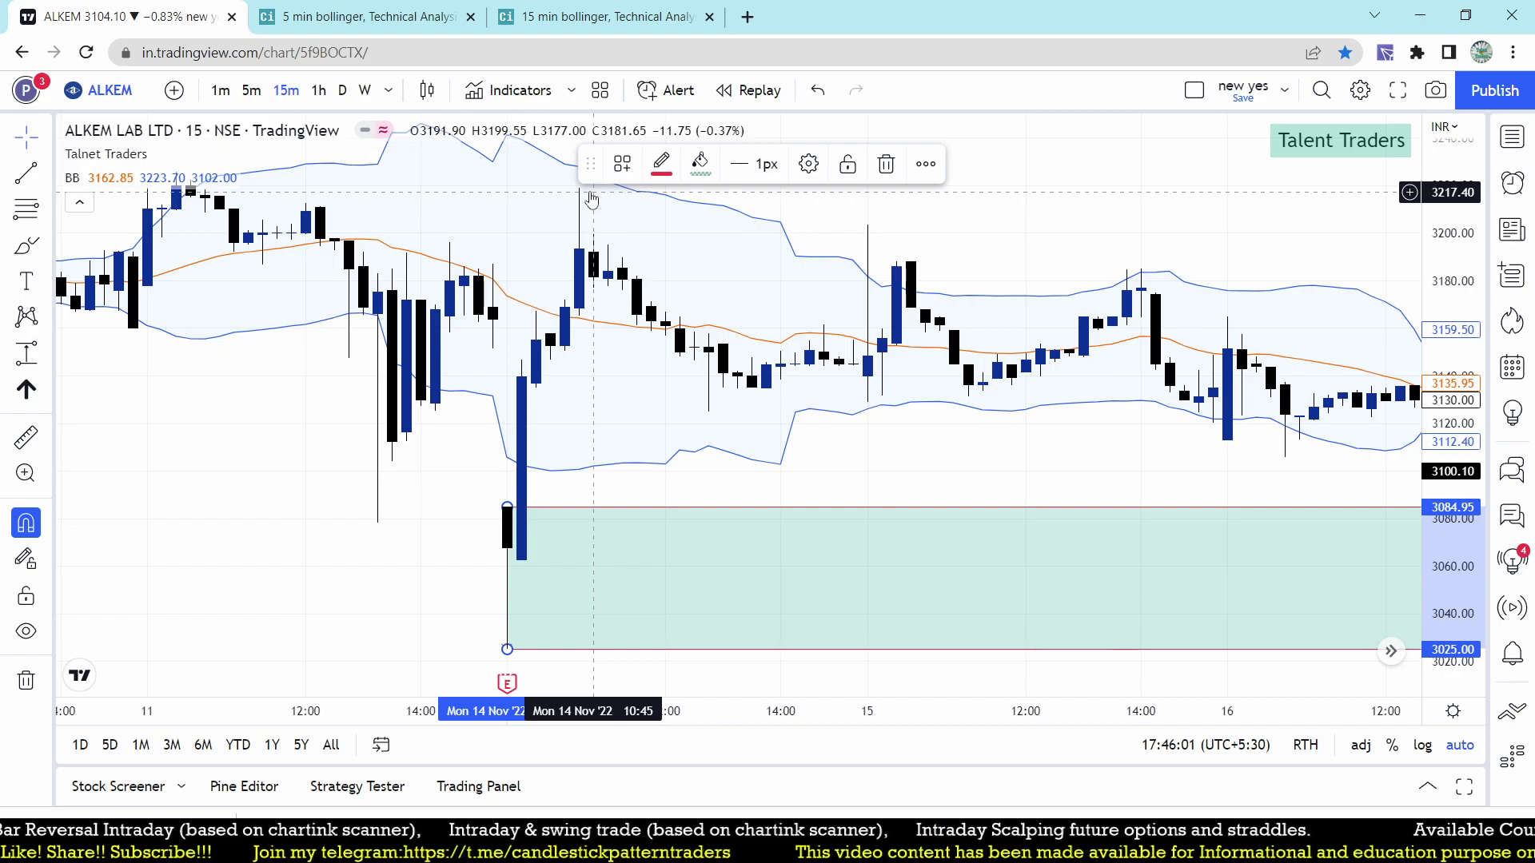
pyautogui.scroll(-3, 521, 520)
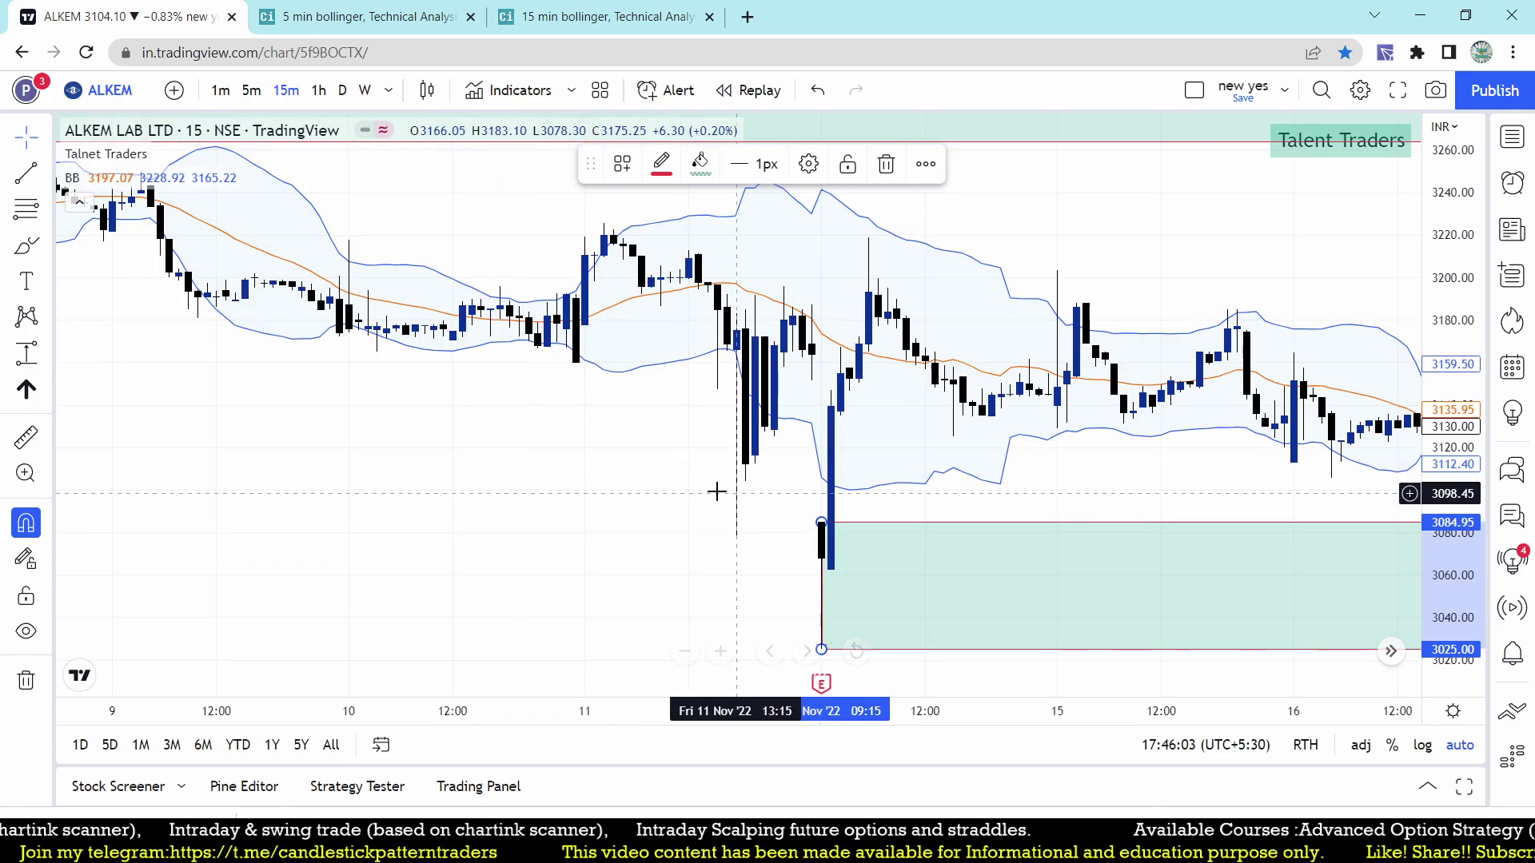
pyautogui.click(754, 604)
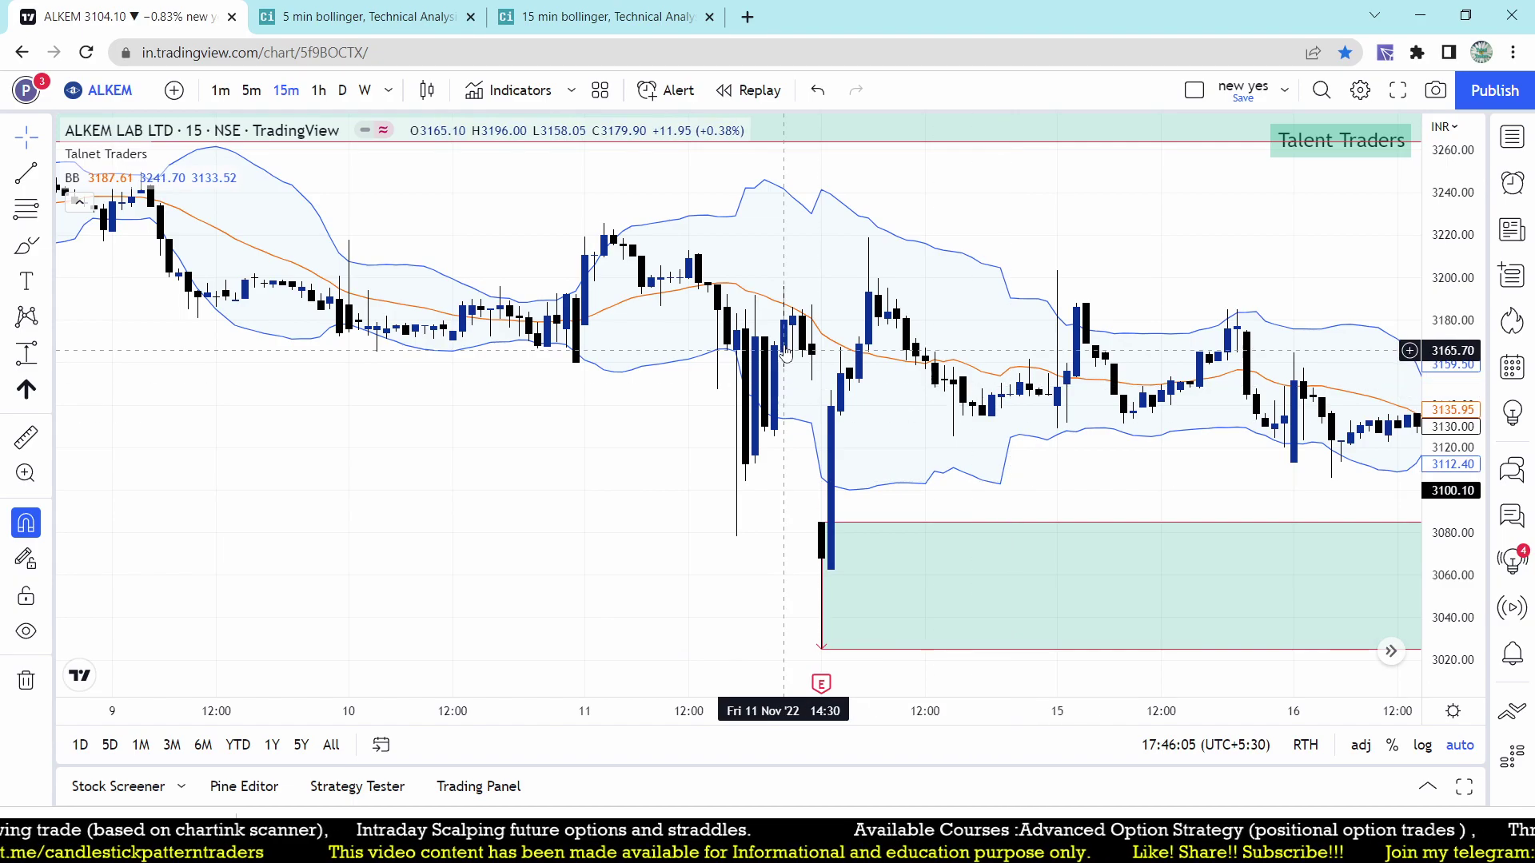
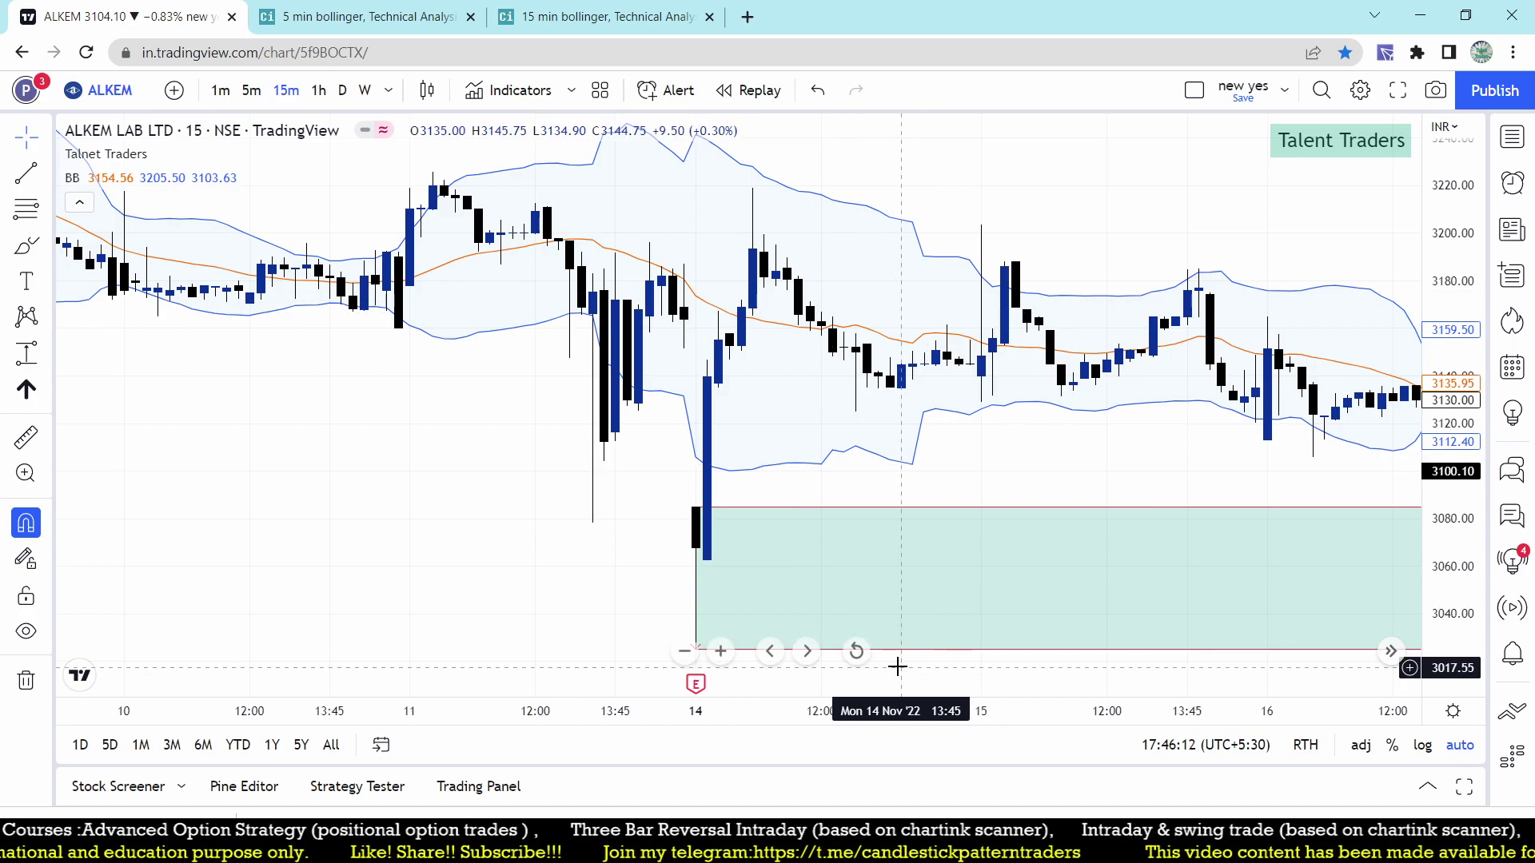
# Step: Return to Chartink's full backtest results and open the stock details of the 10 November 9:15 am bar
pyautogui.click(565, 11)
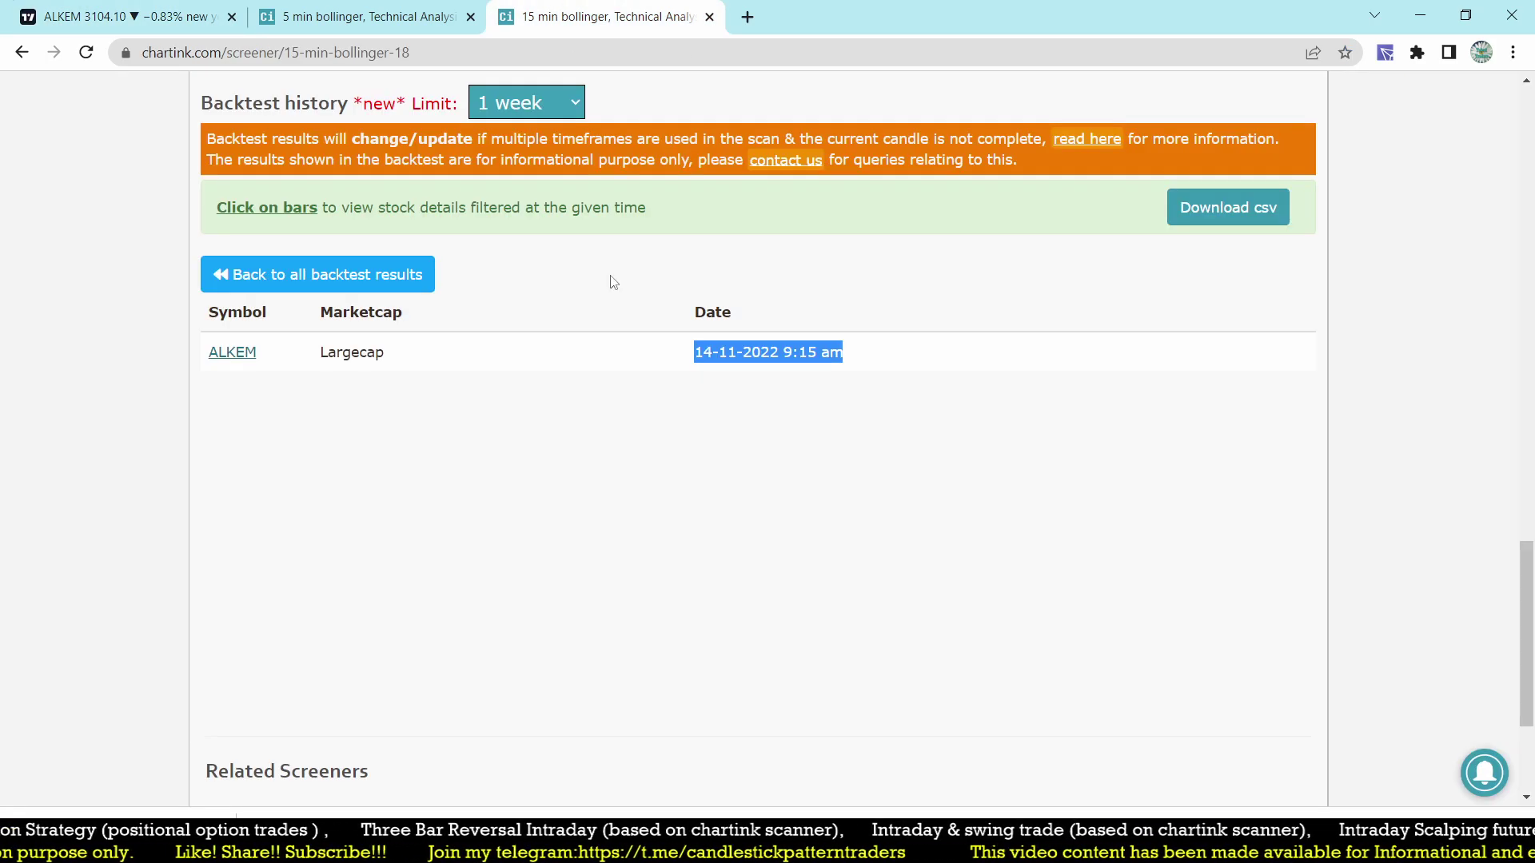
pyautogui.click(320, 274)
pyautogui.click(472, 532)
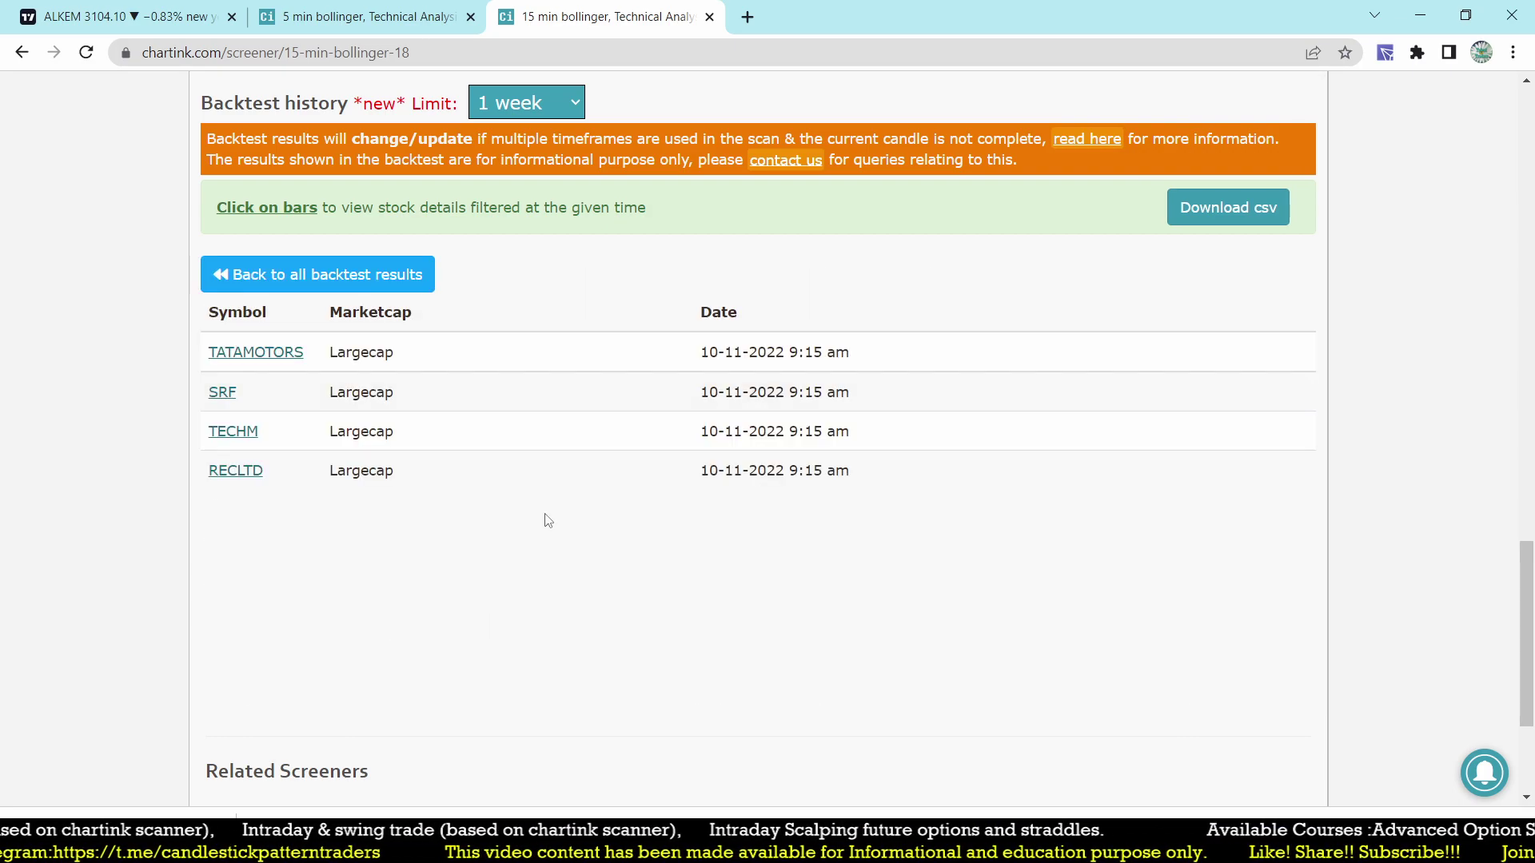
# Step: Switch to TradingView, load the NSE chart of TATAMOTORS and show the candles around 10 November
pyautogui.click(160, 16)
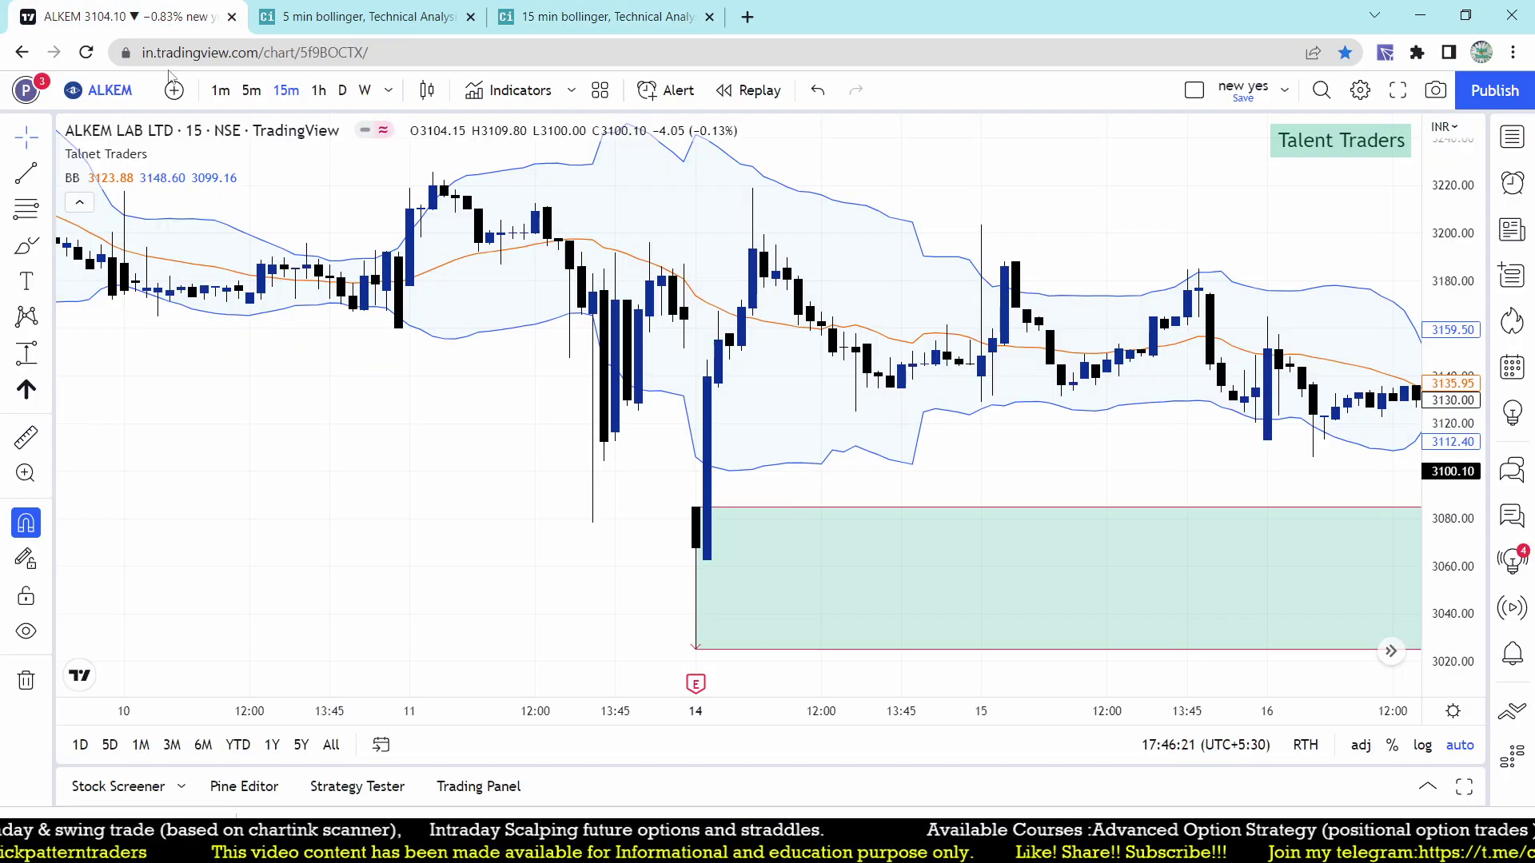
pyautogui.write('TATAMO')
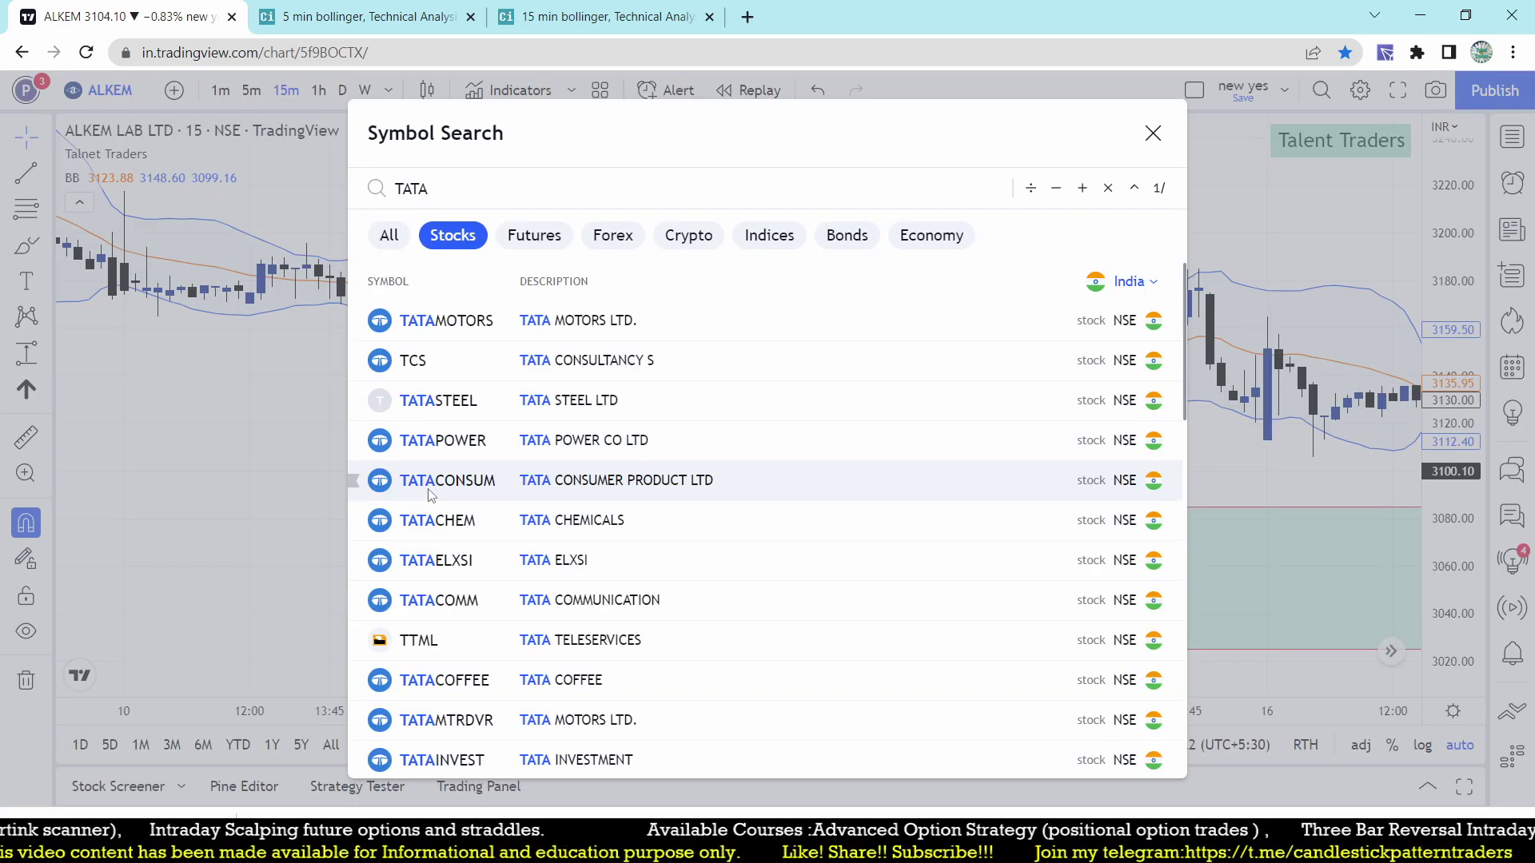
pyautogui.click(555, 330)
pyautogui.scroll(-3, 750, 486)
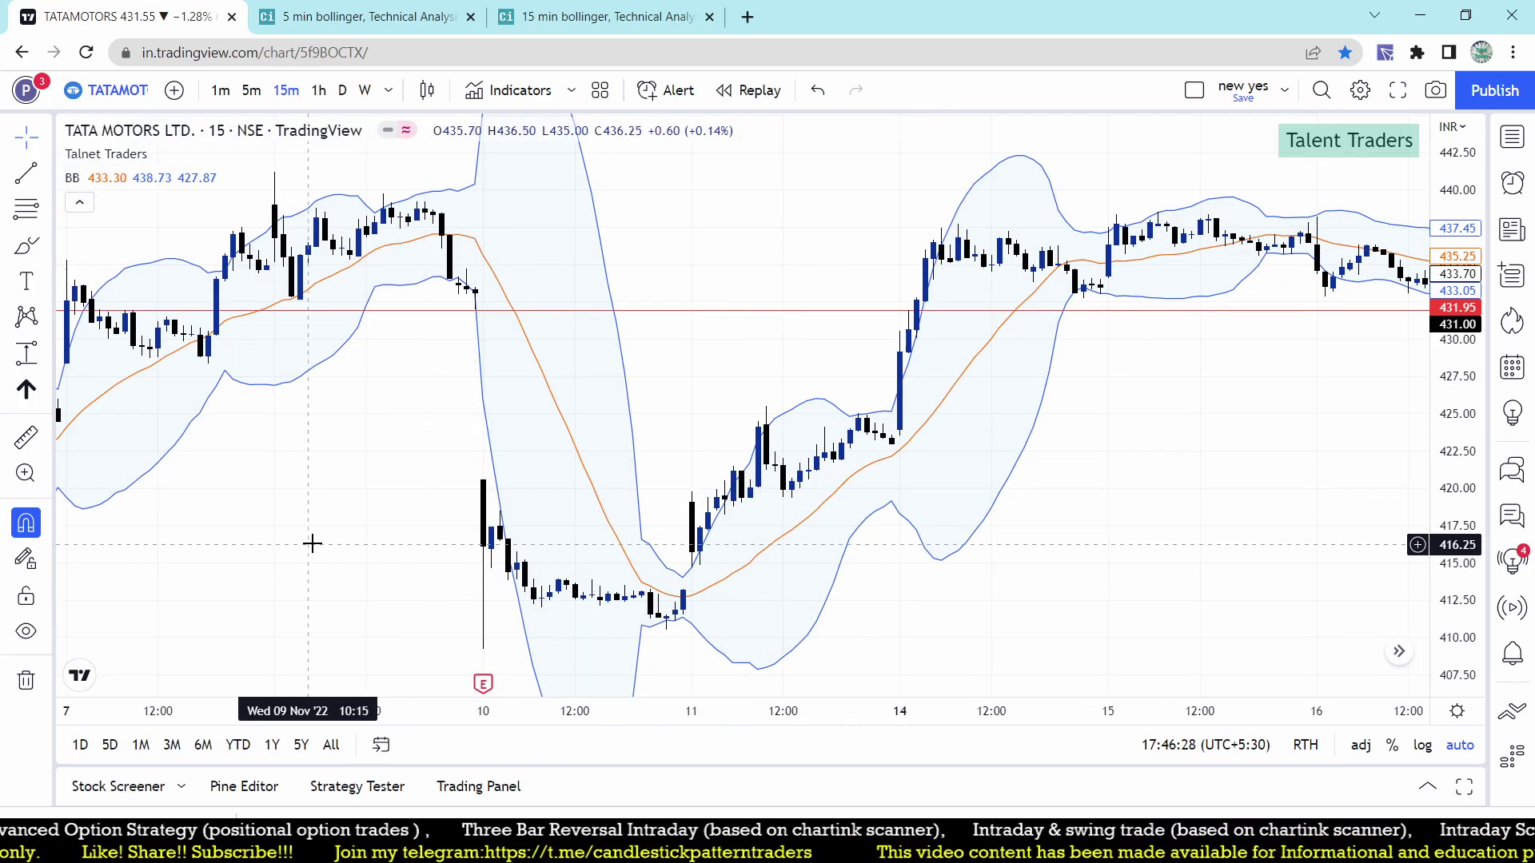
pyautogui.scroll(3, 412, 551)
pyautogui.hscroll(-5, 412, 551)
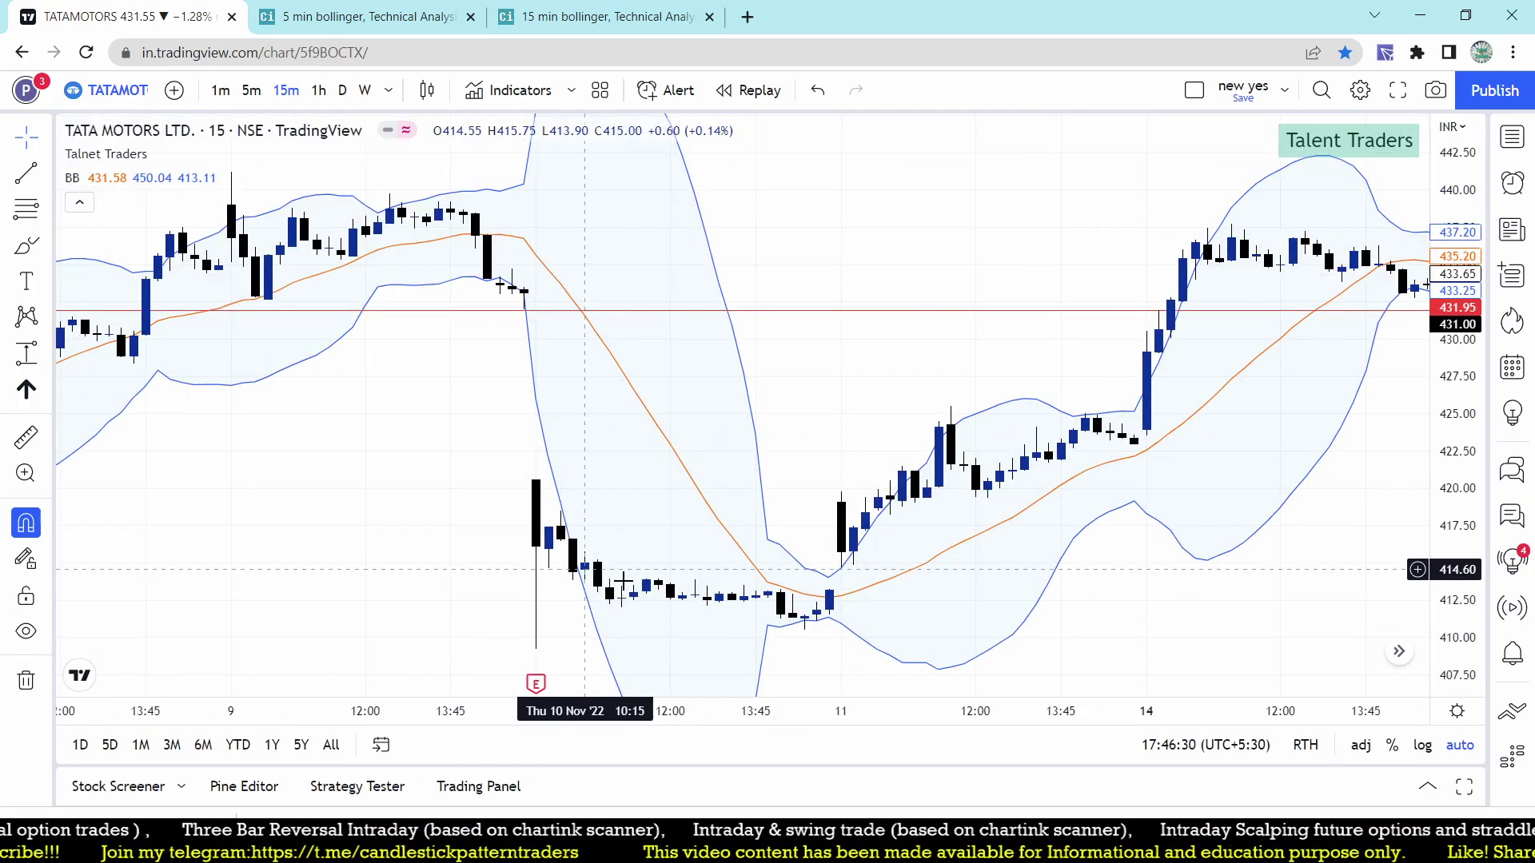
pyautogui.scroll(-2, 608, 576)
pyautogui.hscroll(2, 575, 507)
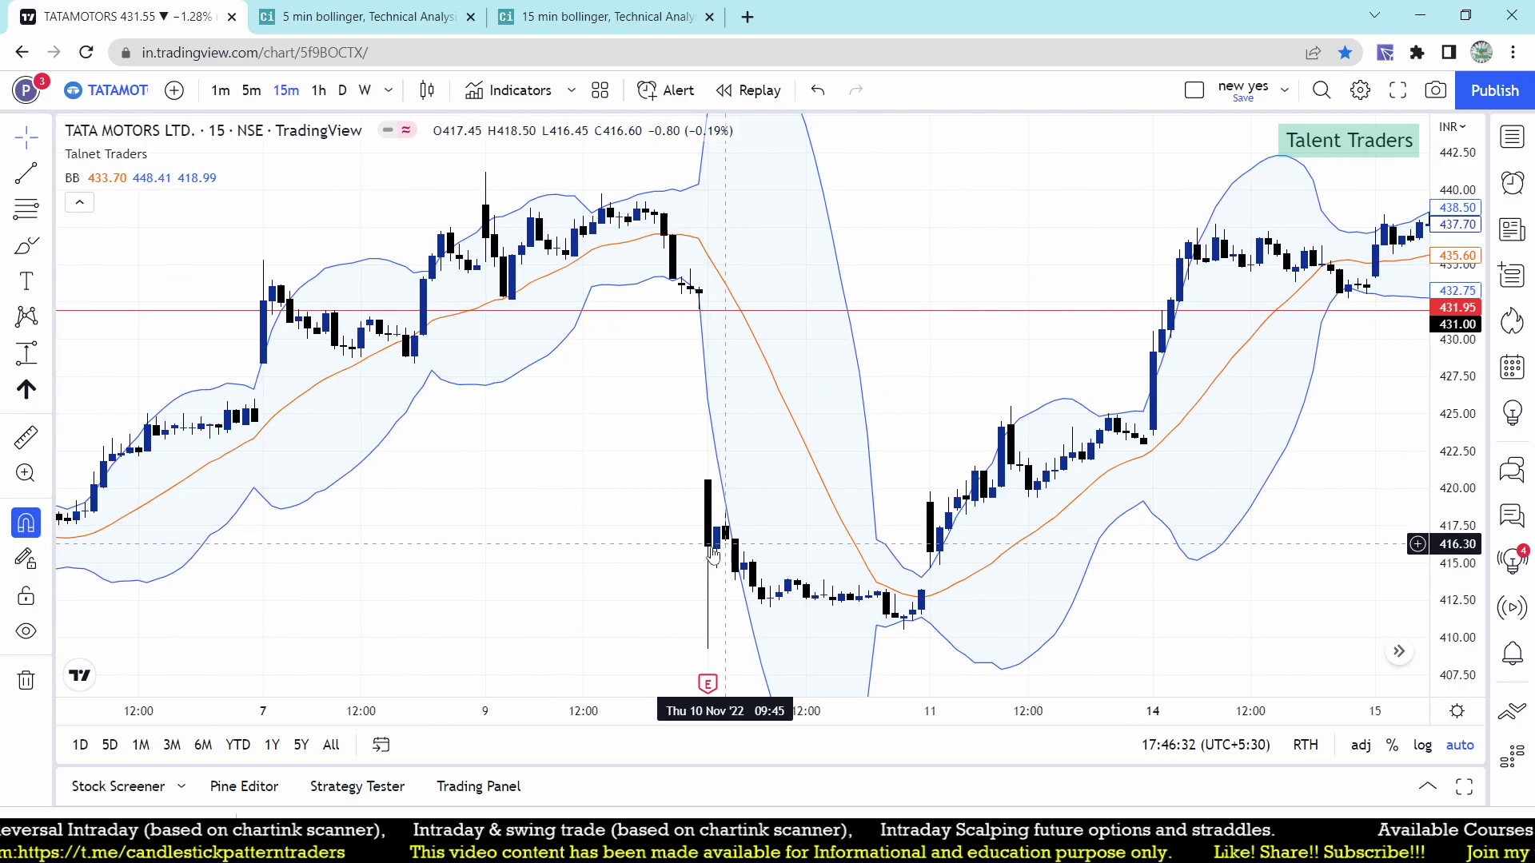
# Step: Recheck the signal date in Chartink, mark the high of TATAMOTORS' 10 November opening candle with a thin horizontal annotation, and clear it
pyautogui.click(600, 11)
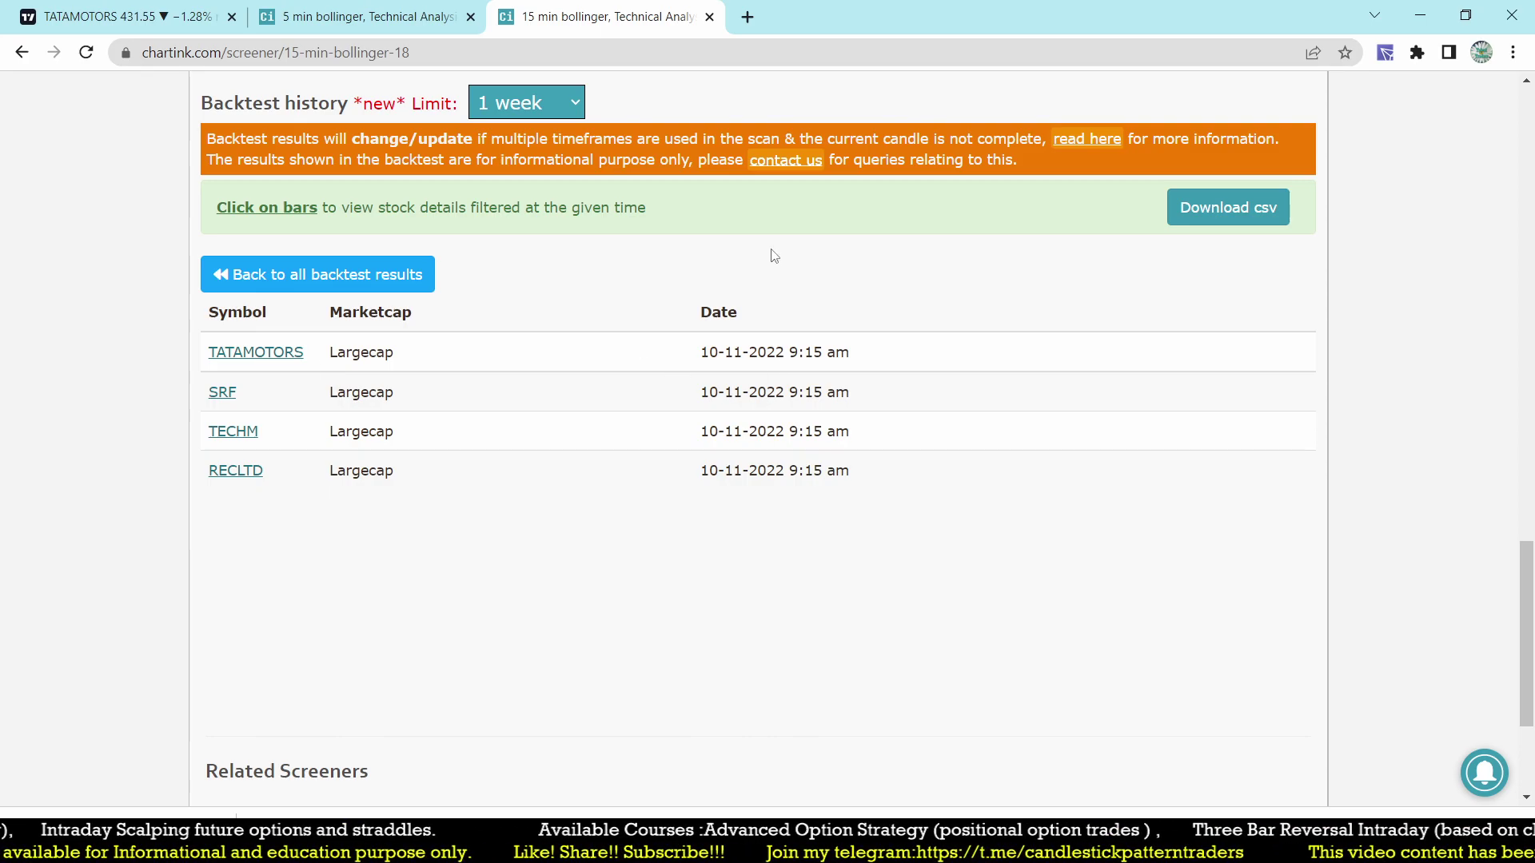
pyautogui.click(151, 16)
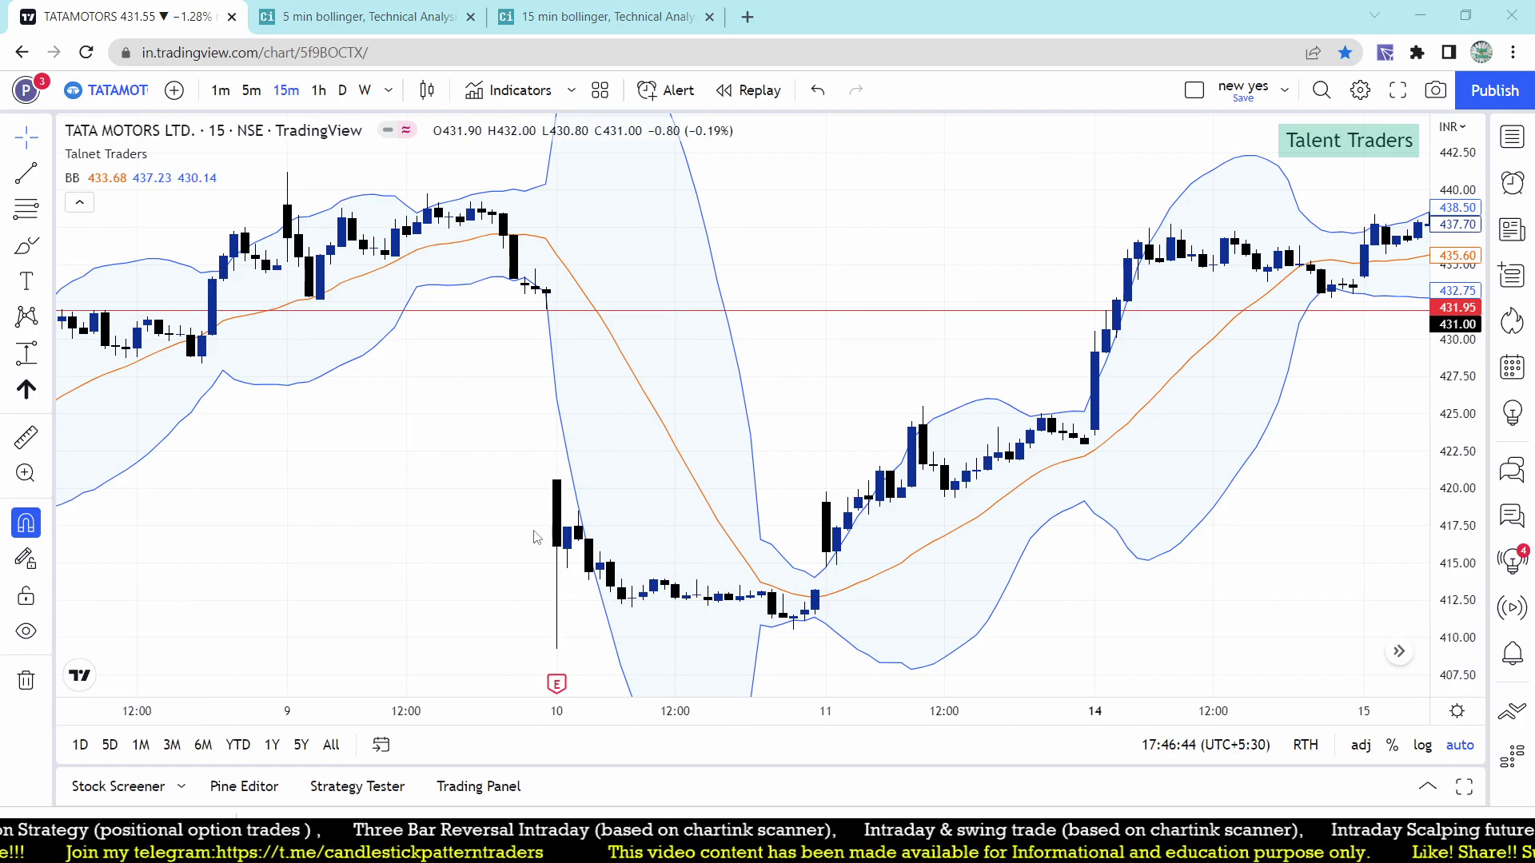
pyautogui.moveTo(558, 481); pyautogui.dragTo(1113, 482)
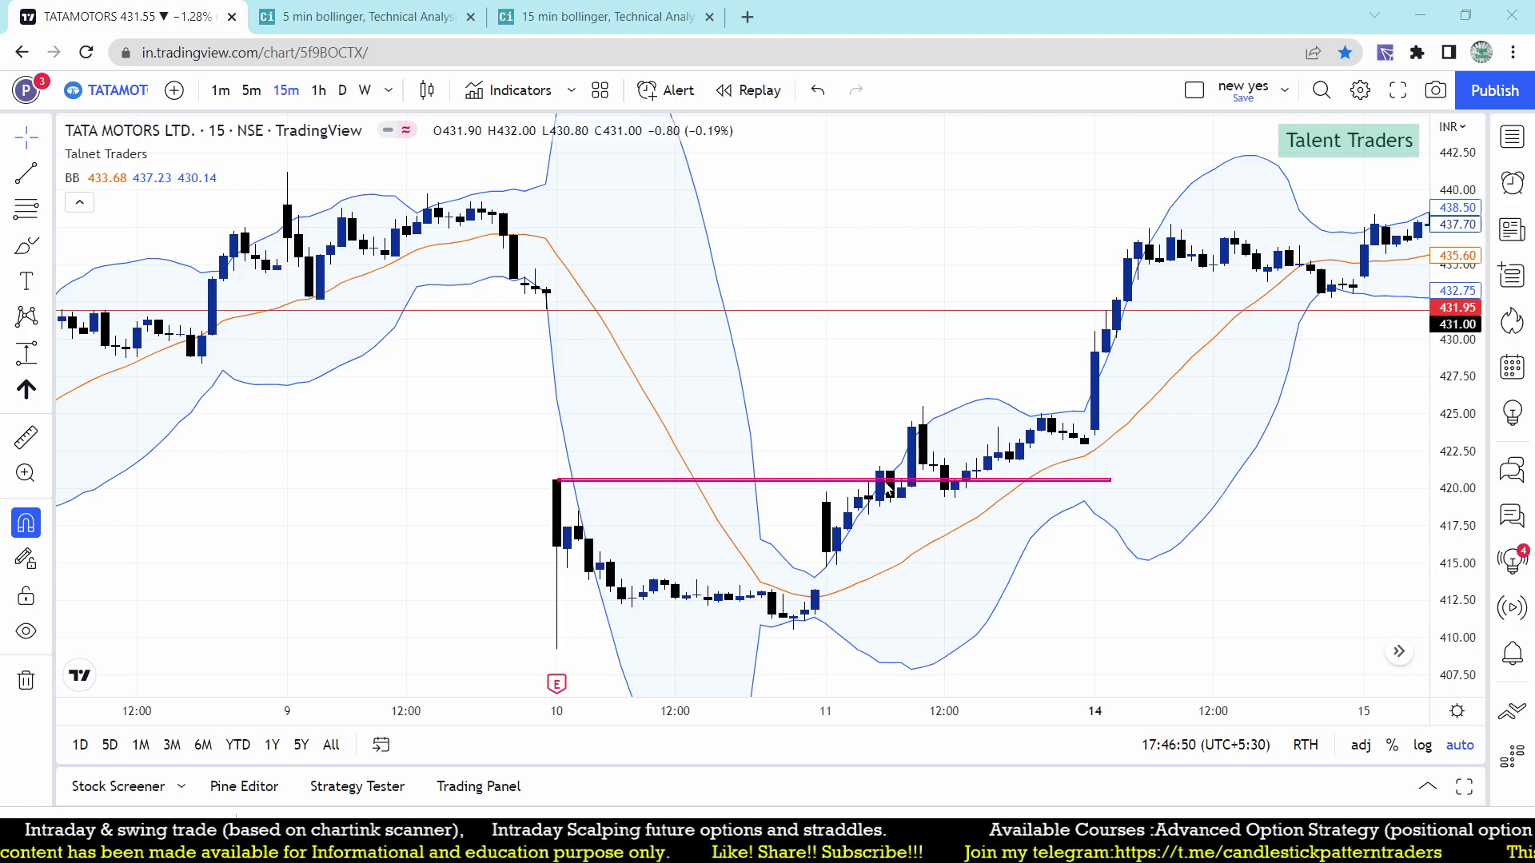
pyautogui.moveTo(913, 488); pyautogui.dragTo(1354, 146)
pyautogui.hotkey('ctrl', 'alt', 'h')
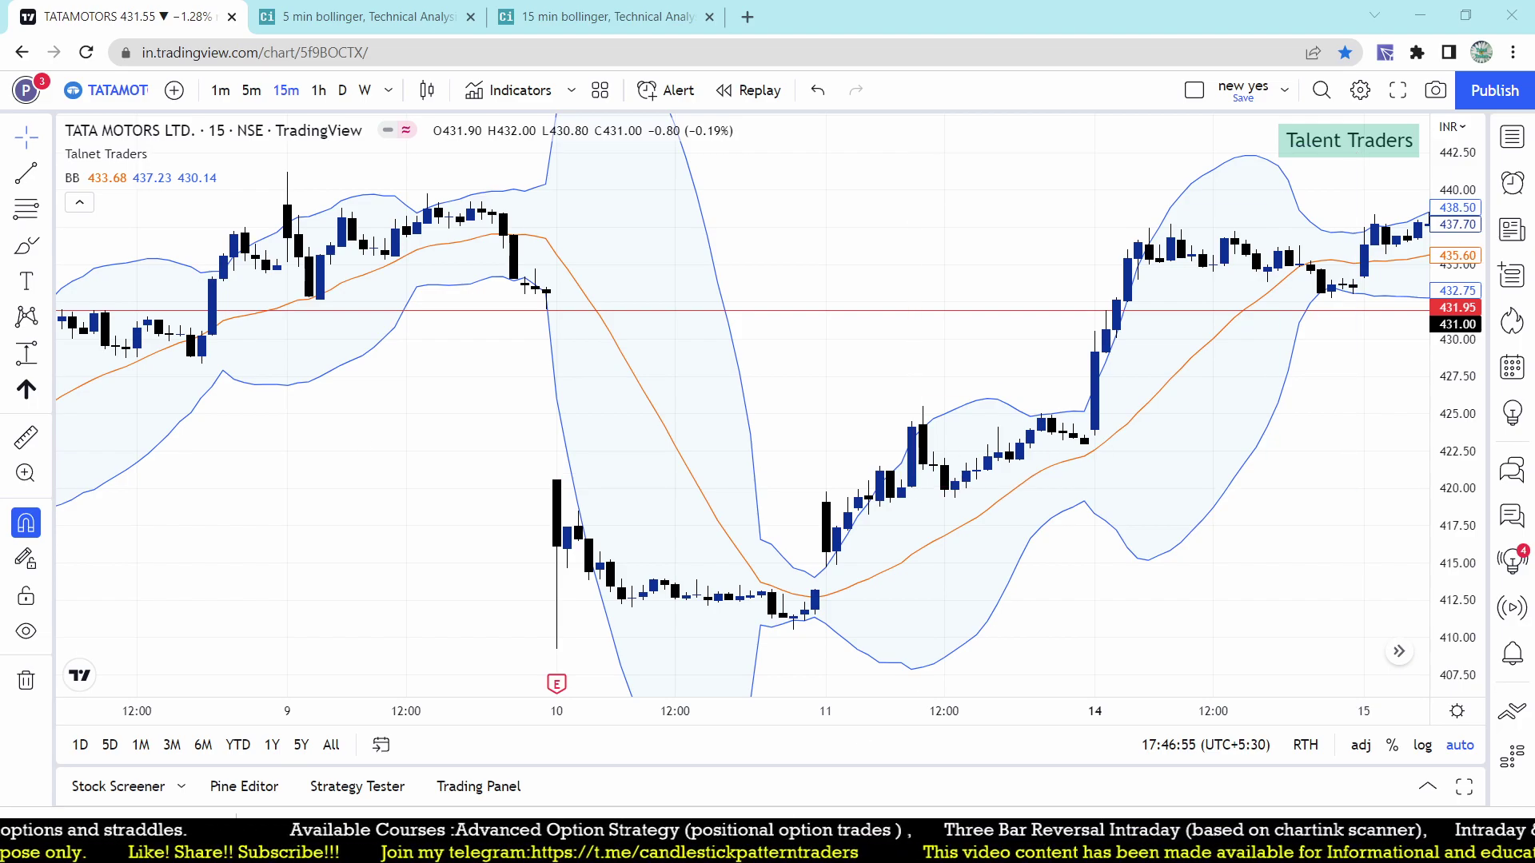
# Step: Check the next scanned stock in Chartink and load the NSE chart of SRF in TradingView
pyautogui.click(583, 10)
pyautogui.click(120, 16)
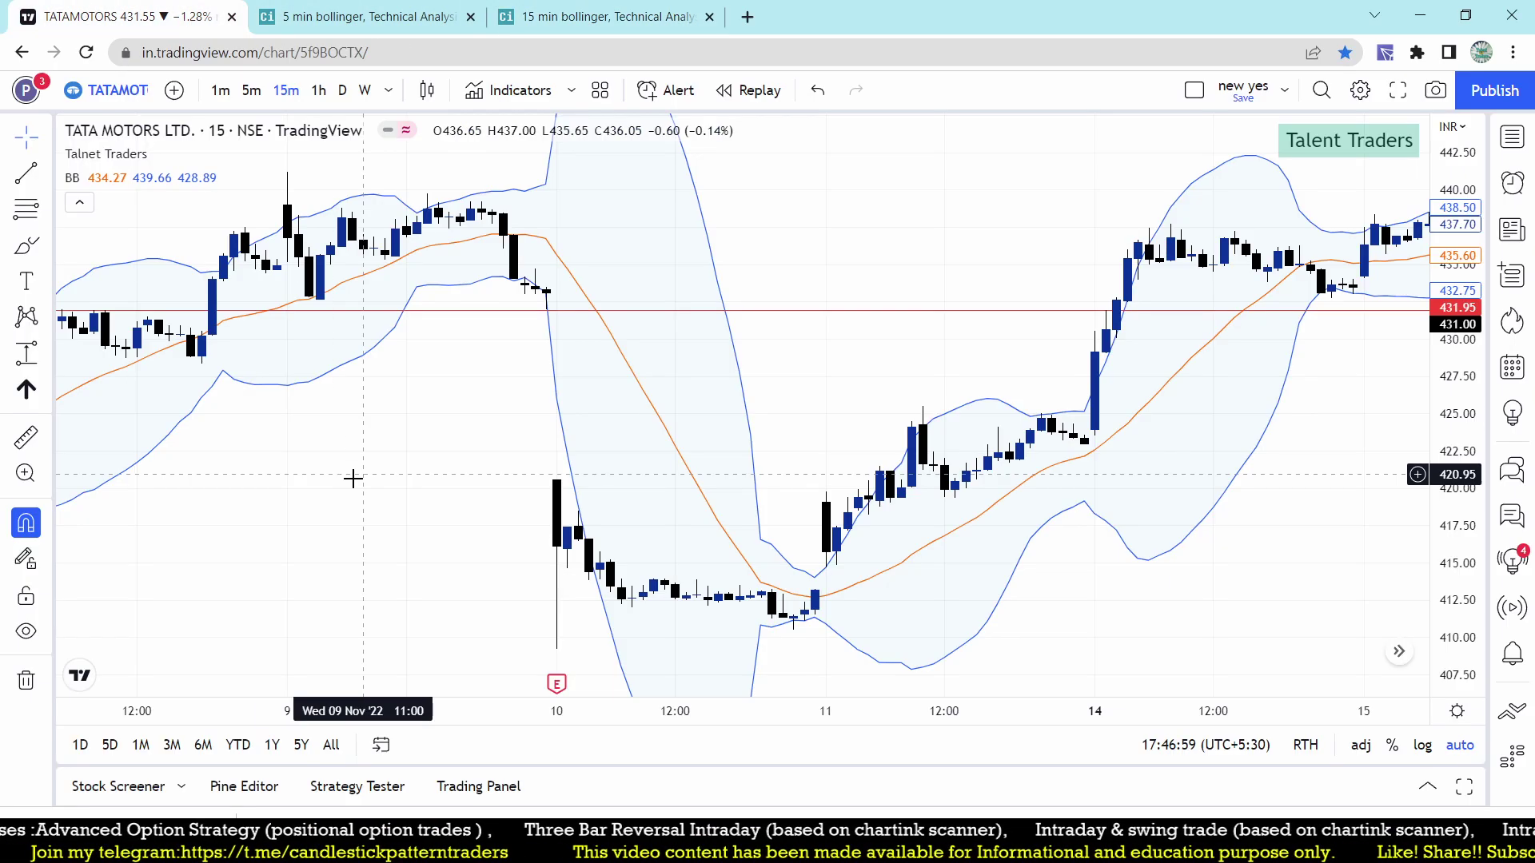
pyautogui.write('SRF')
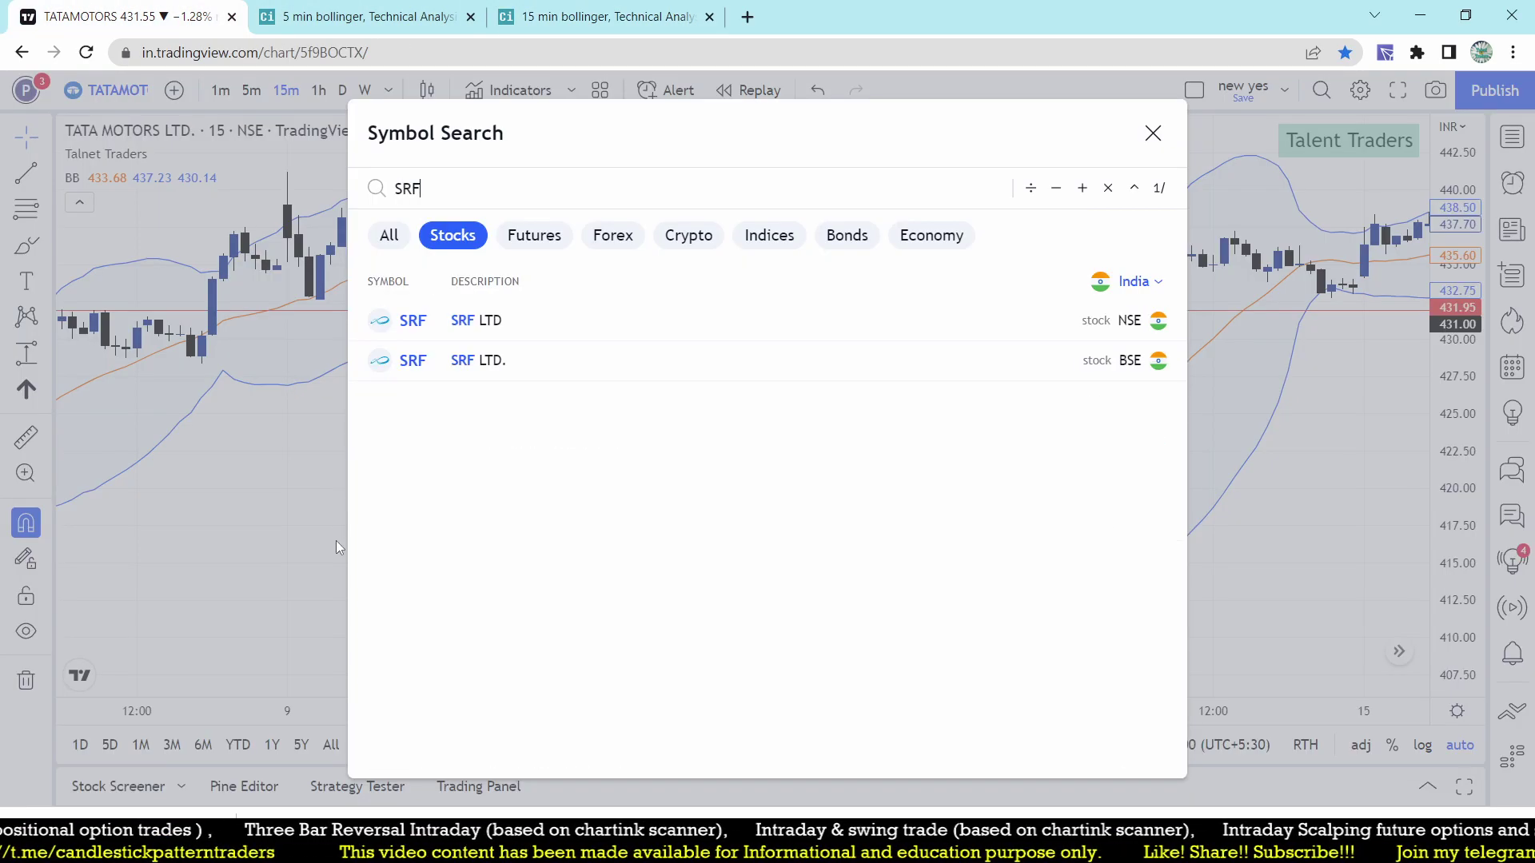
pyautogui.click(532, 319)
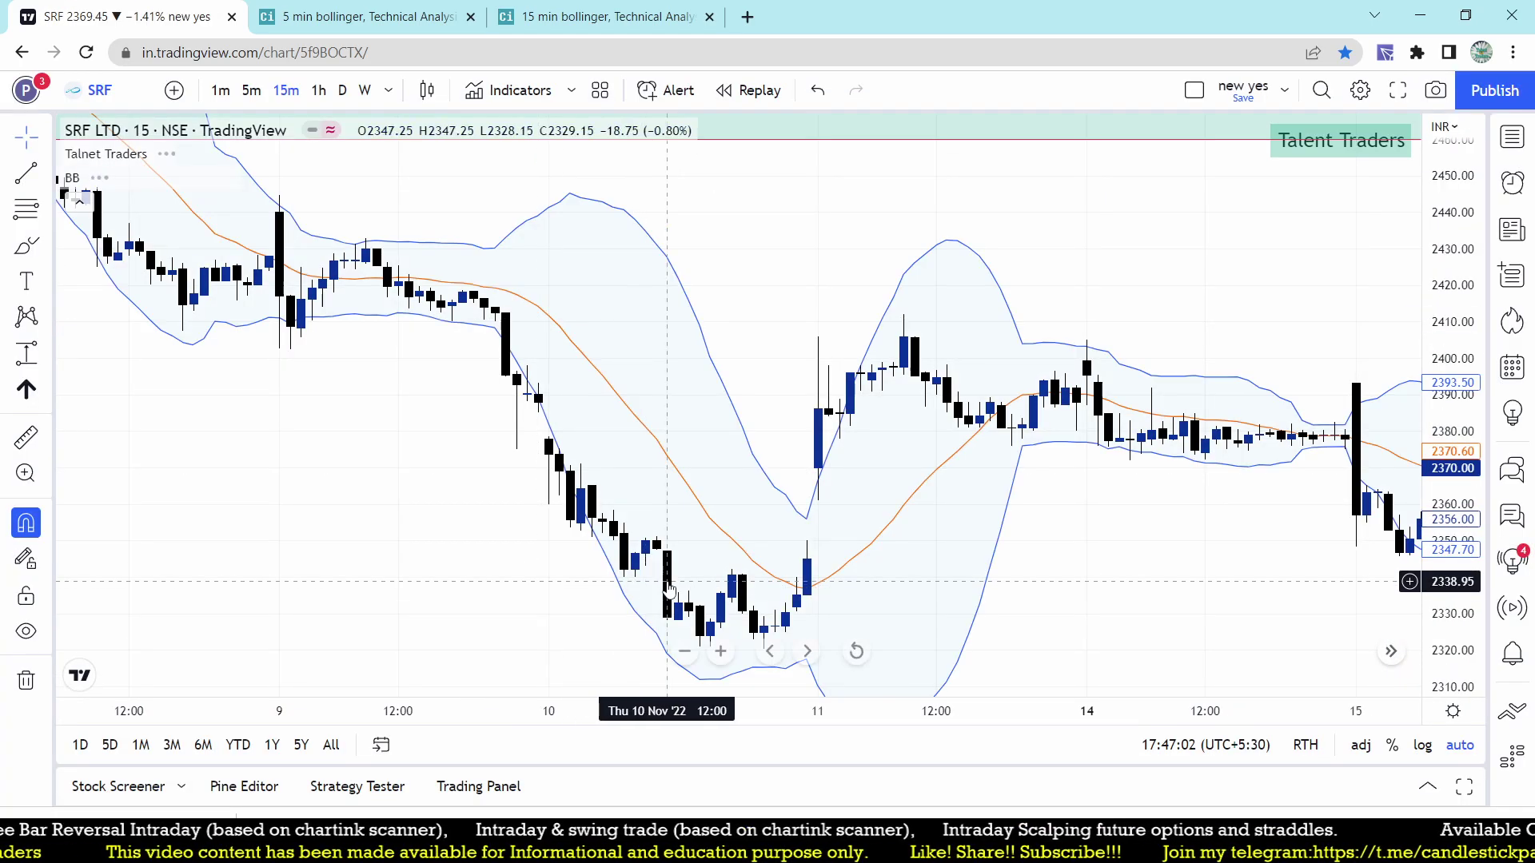
# Step: Examine the SRF chart from the 10 November opening candle through the price action up to 15 November
pyautogui.scroll(3, 672, 592)
pyautogui.scroll(-3, 633, 578)
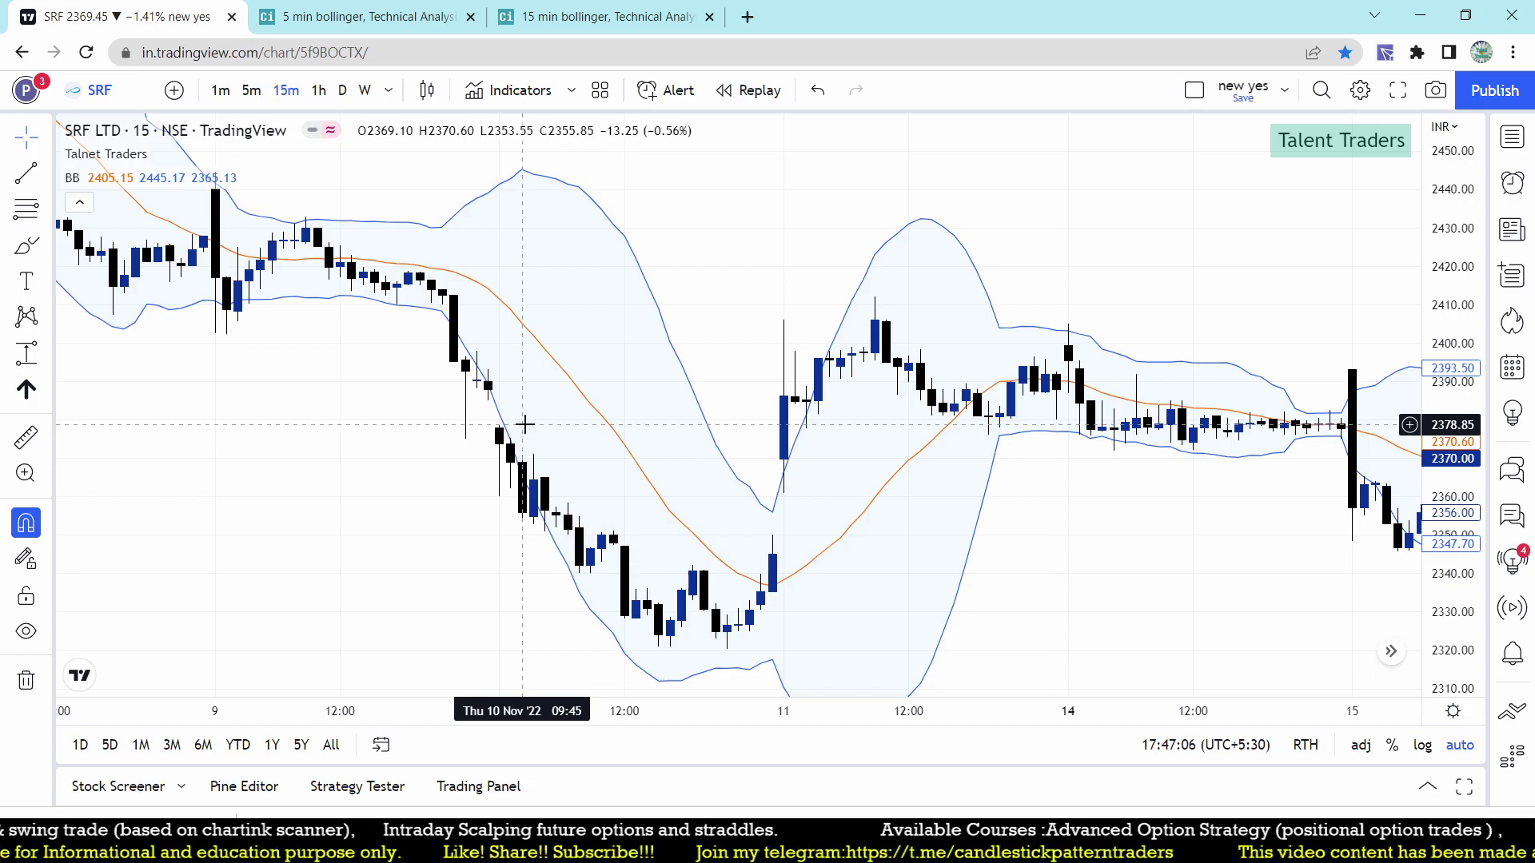
pyautogui.scroll(4, 407, 578)
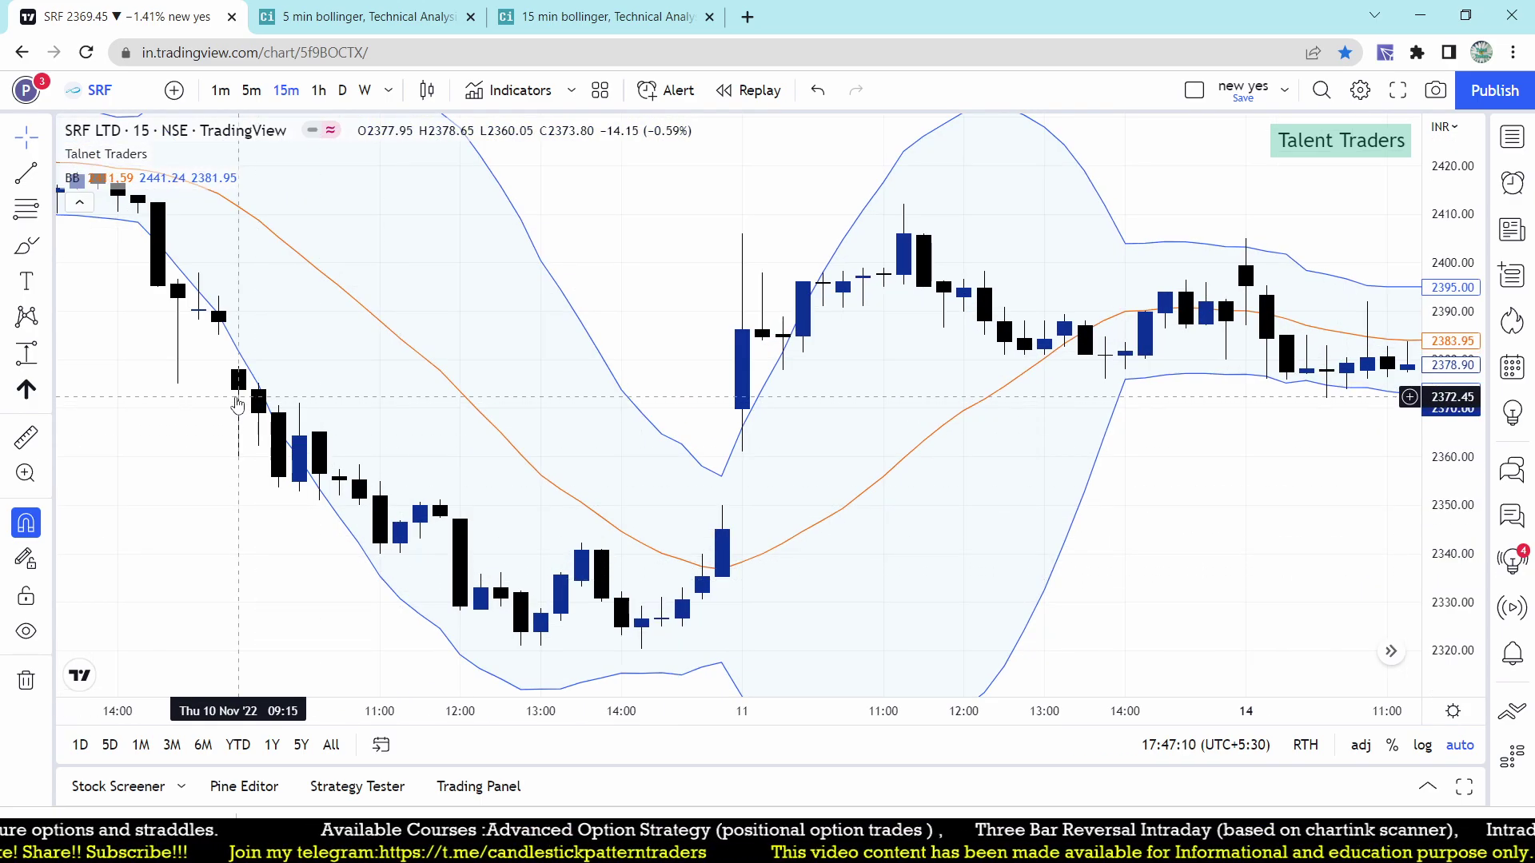
pyautogui.scroll(-2, 232, 394)
pyautogui.moveTo(233, 394); pyautogui.dragTo(719, 439)
pyautogui.scroll(3, 720, 439)
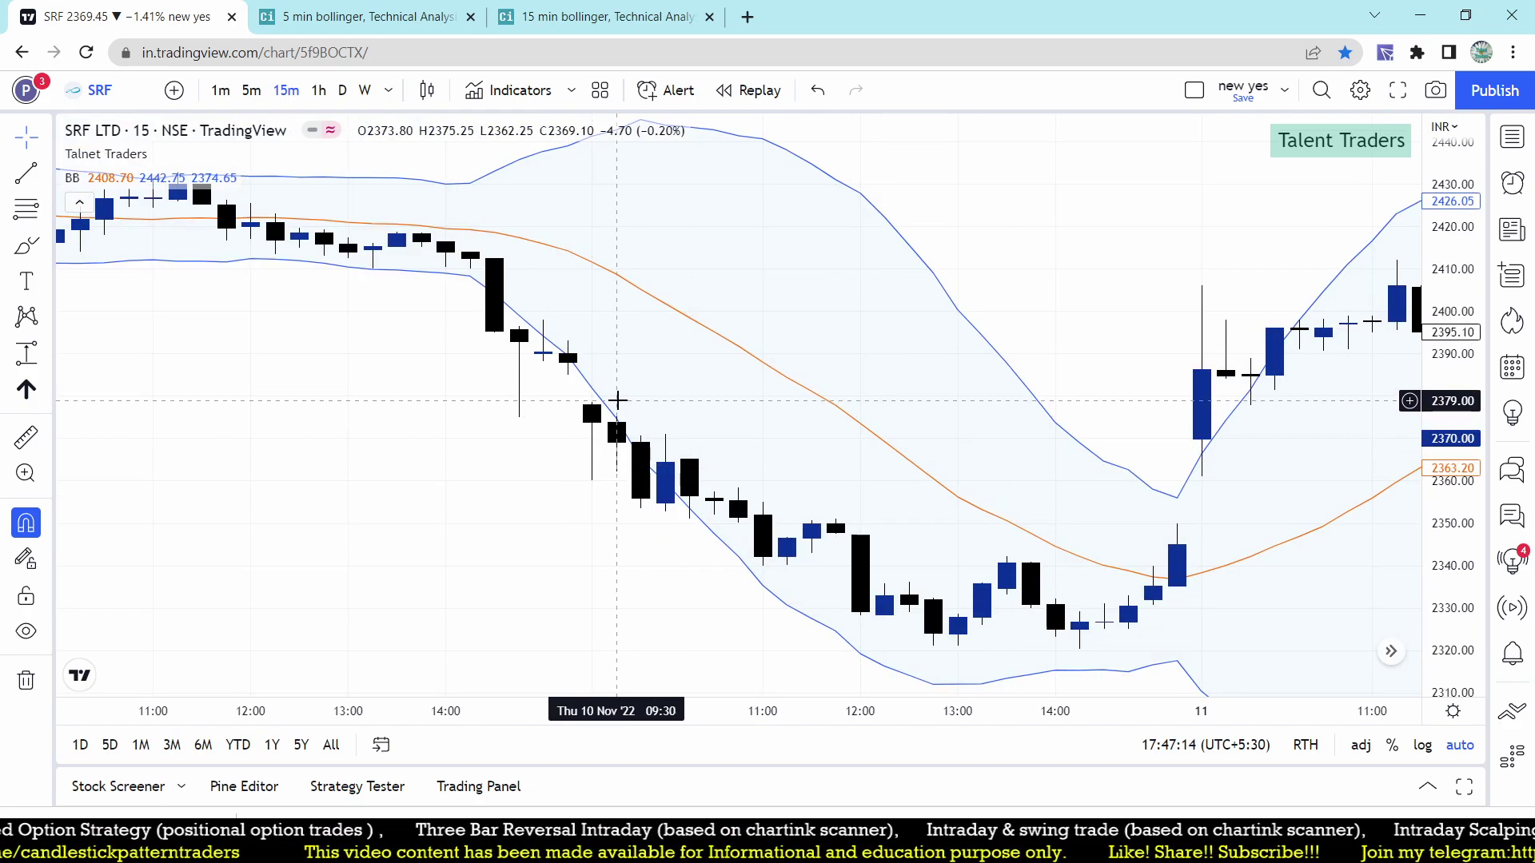
pyautogui.scroll(-3, 617, 400)
pyautogui.moveTo(983, 469); pyautogui.dragTo(578, 466)
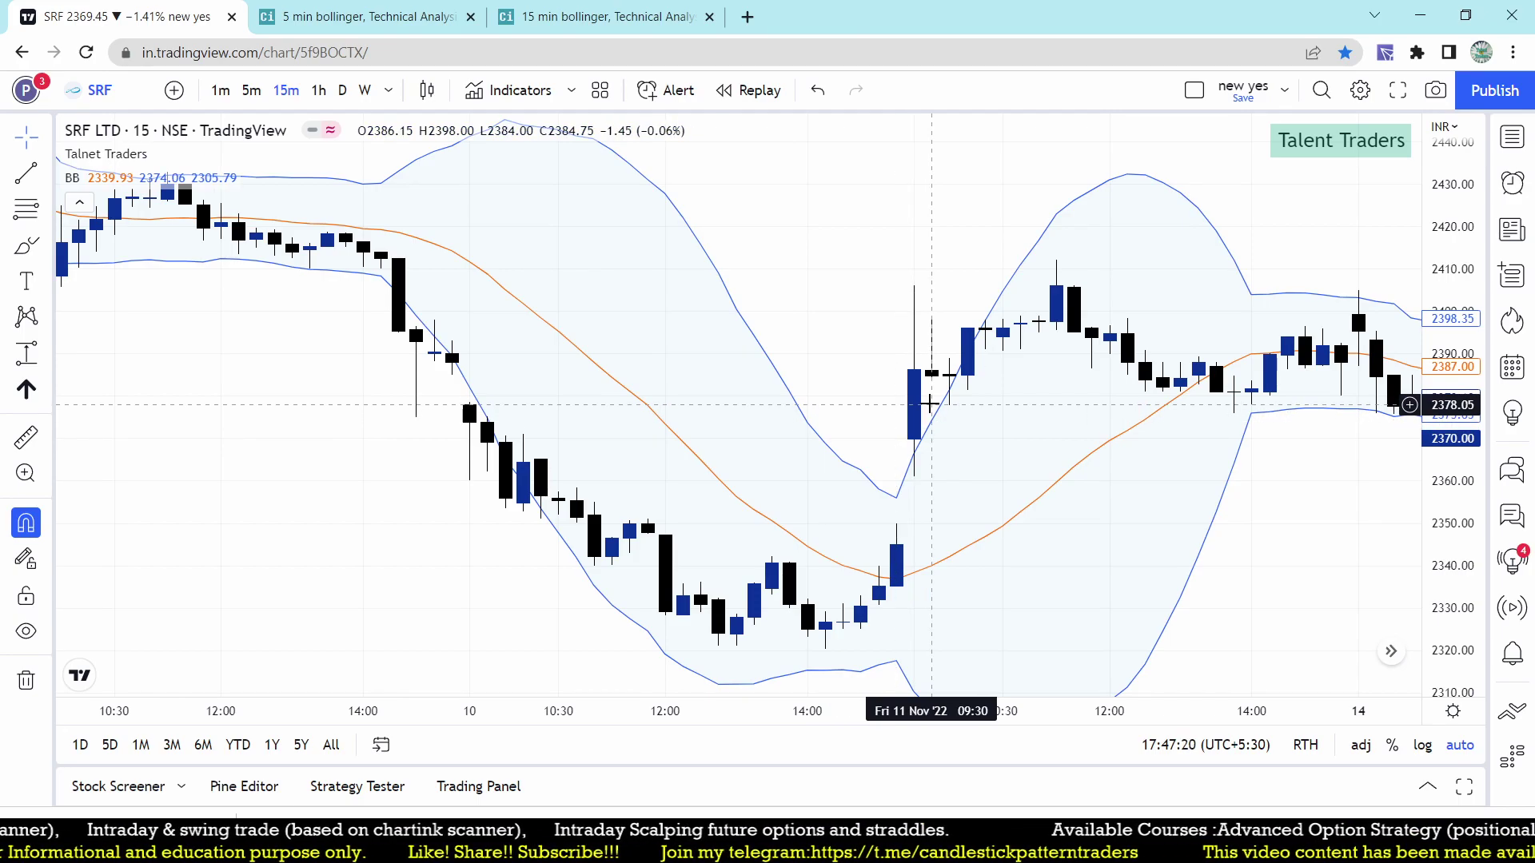
pyautogui.moveTo(1082, 445); pyautogui.dragTo(803, 488)
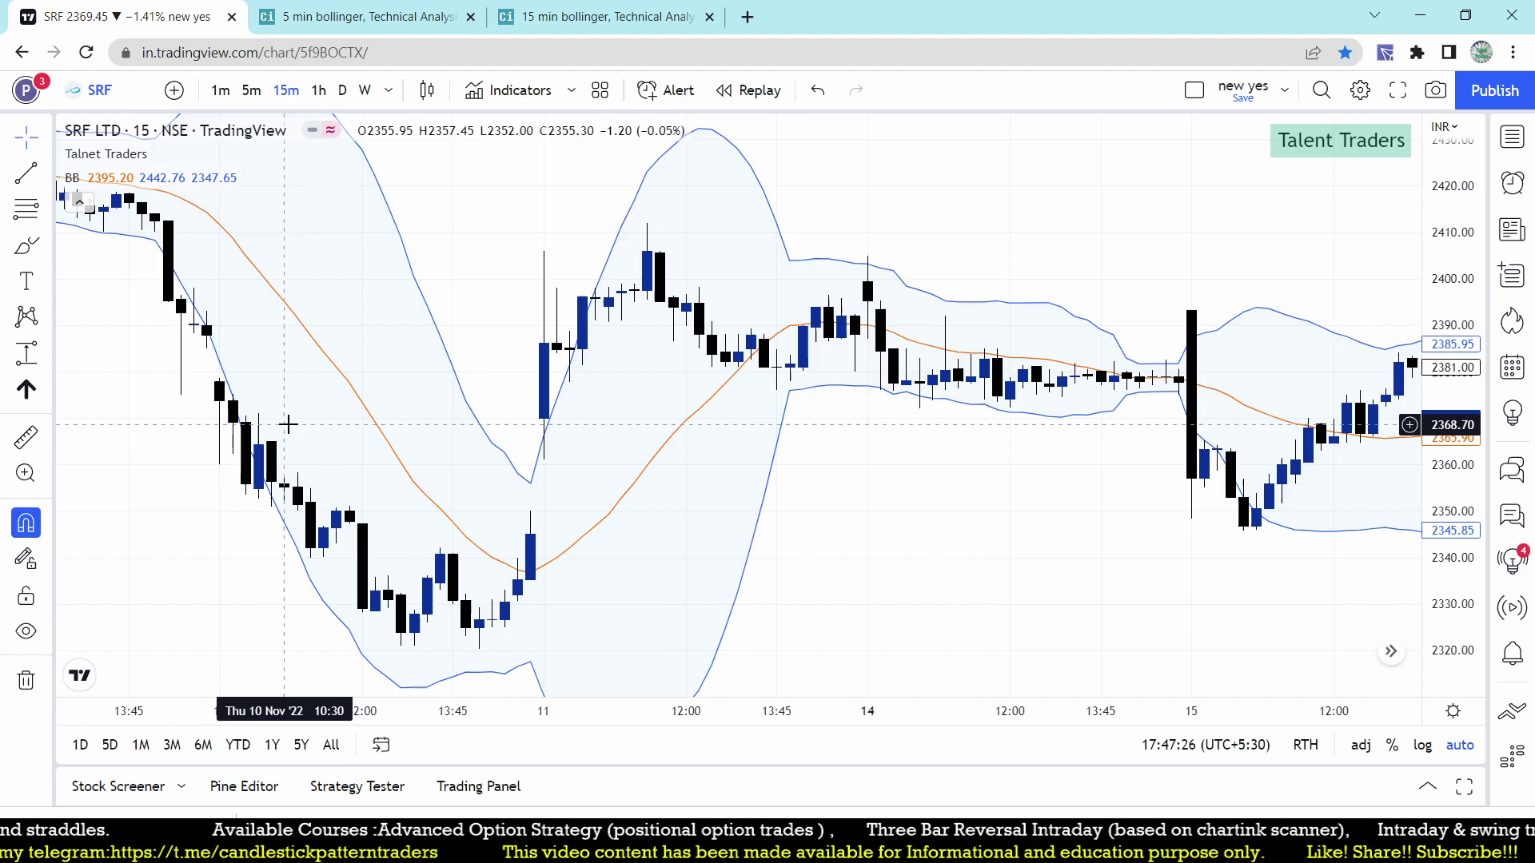
# Step: Check the next scanned stock in Chartink and load the NSE chart of TECHM in TradingView
pyautogui.click(554, 19)
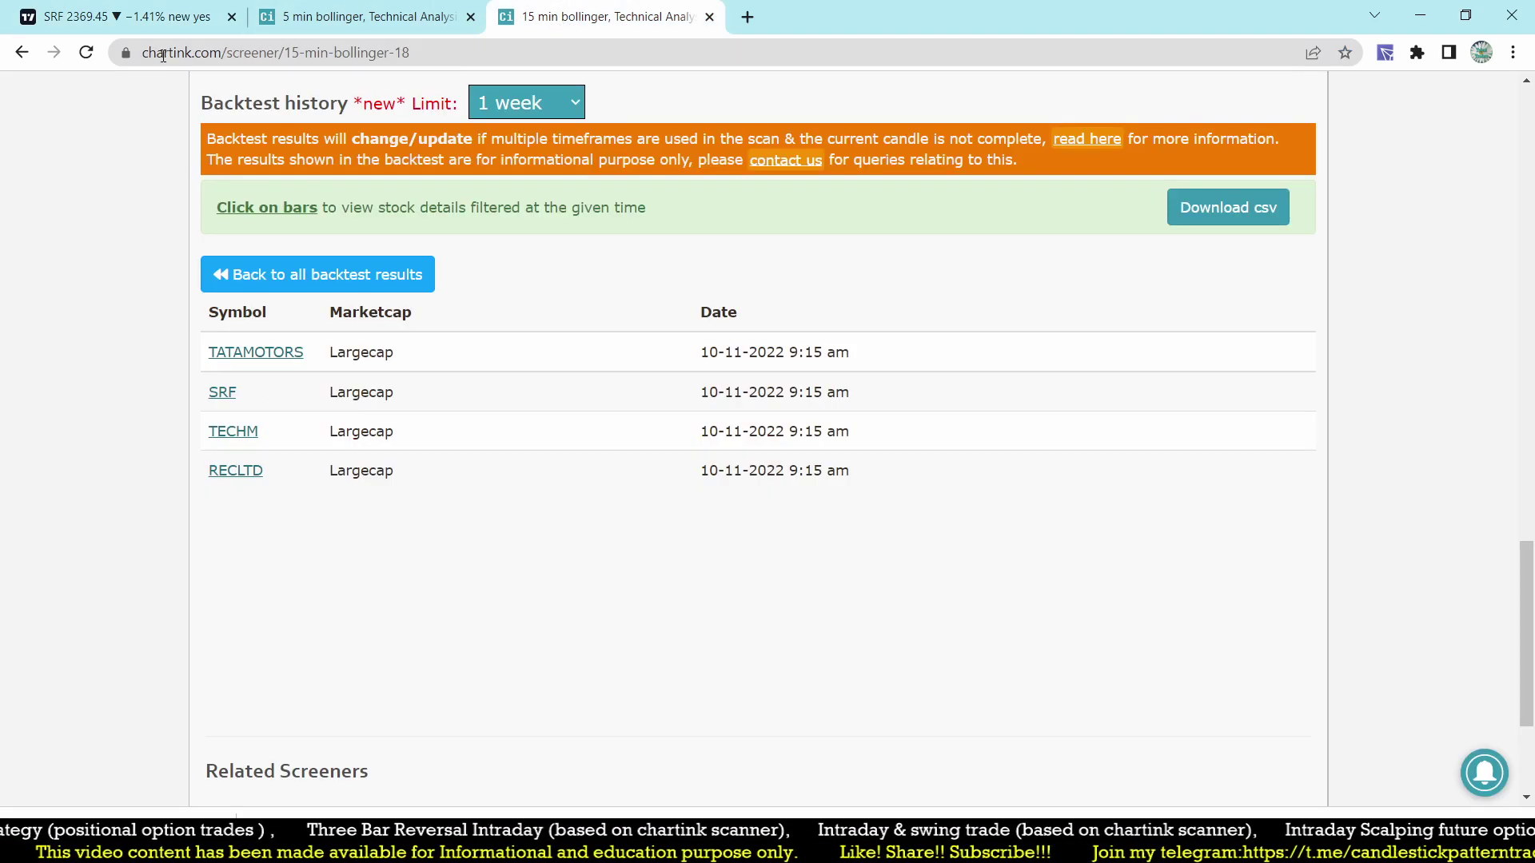
pyautogui.click(120, 17)
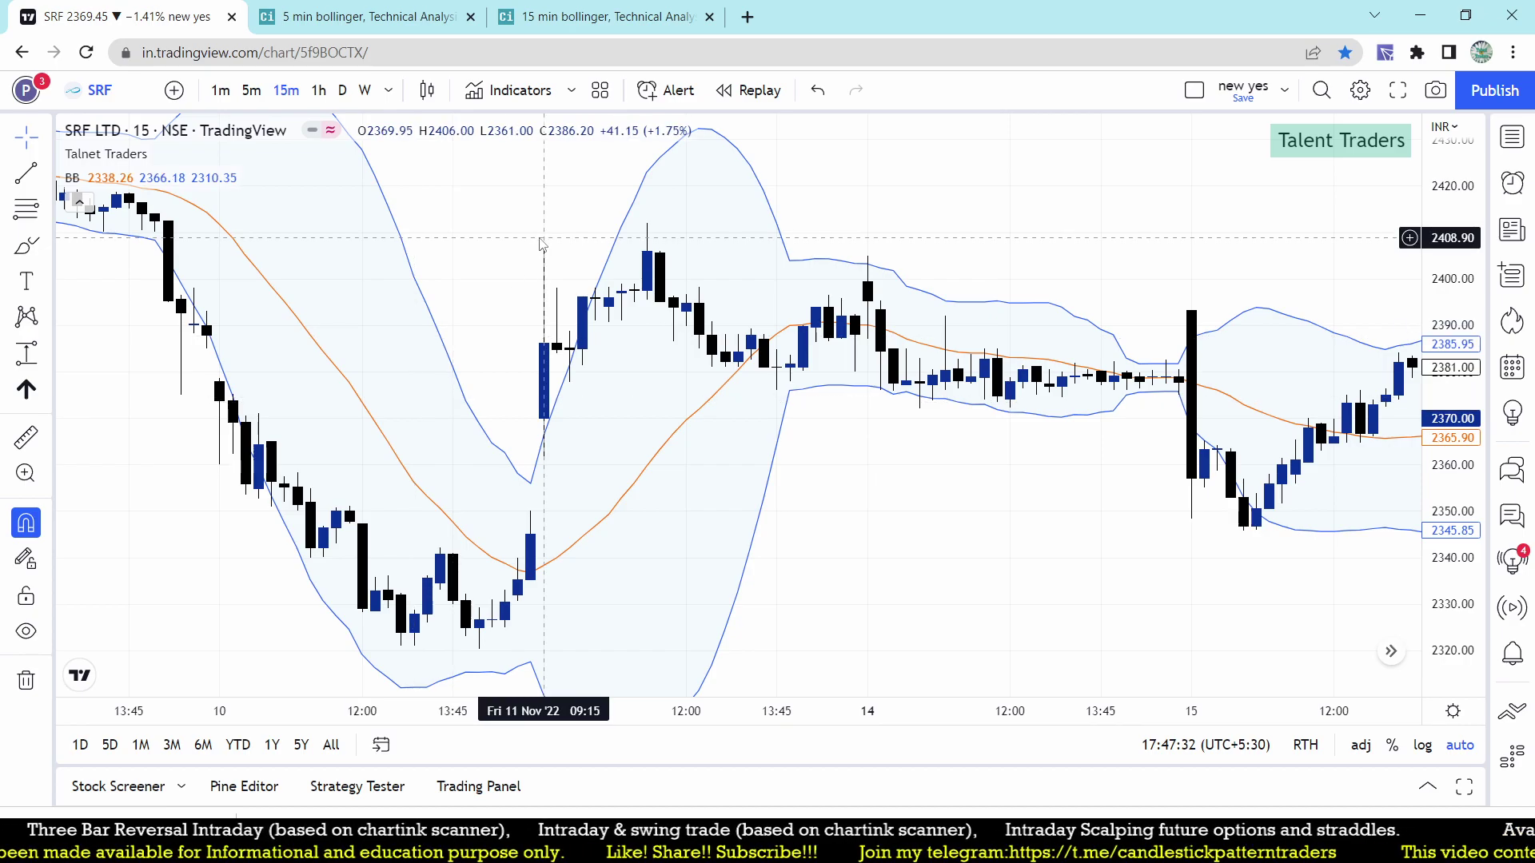
pyautogui.write('TECH')
pyautogui.press('Escape')
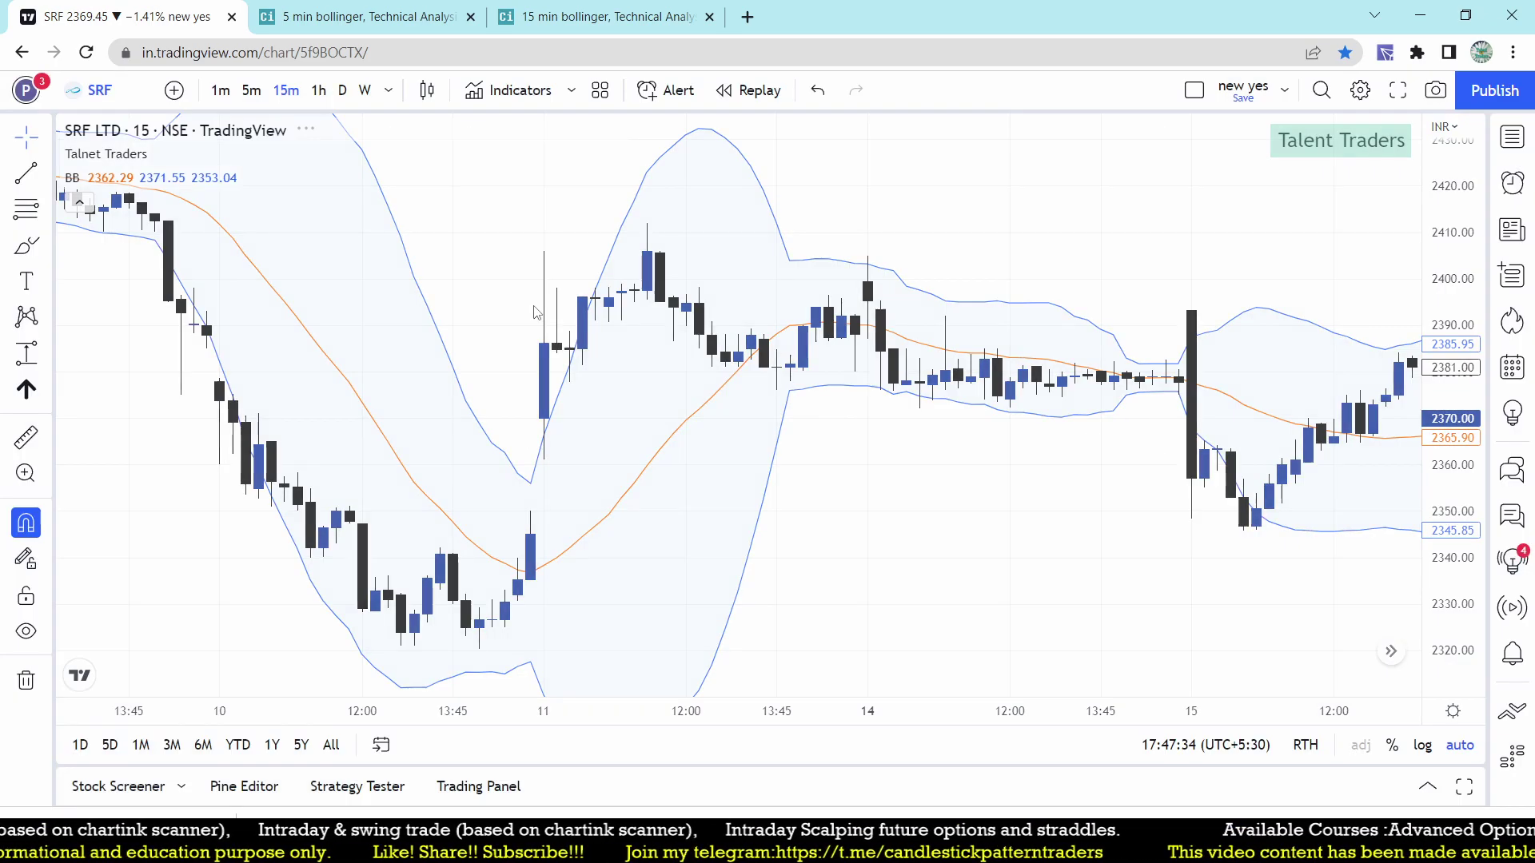
pyautogui.write('TEC')
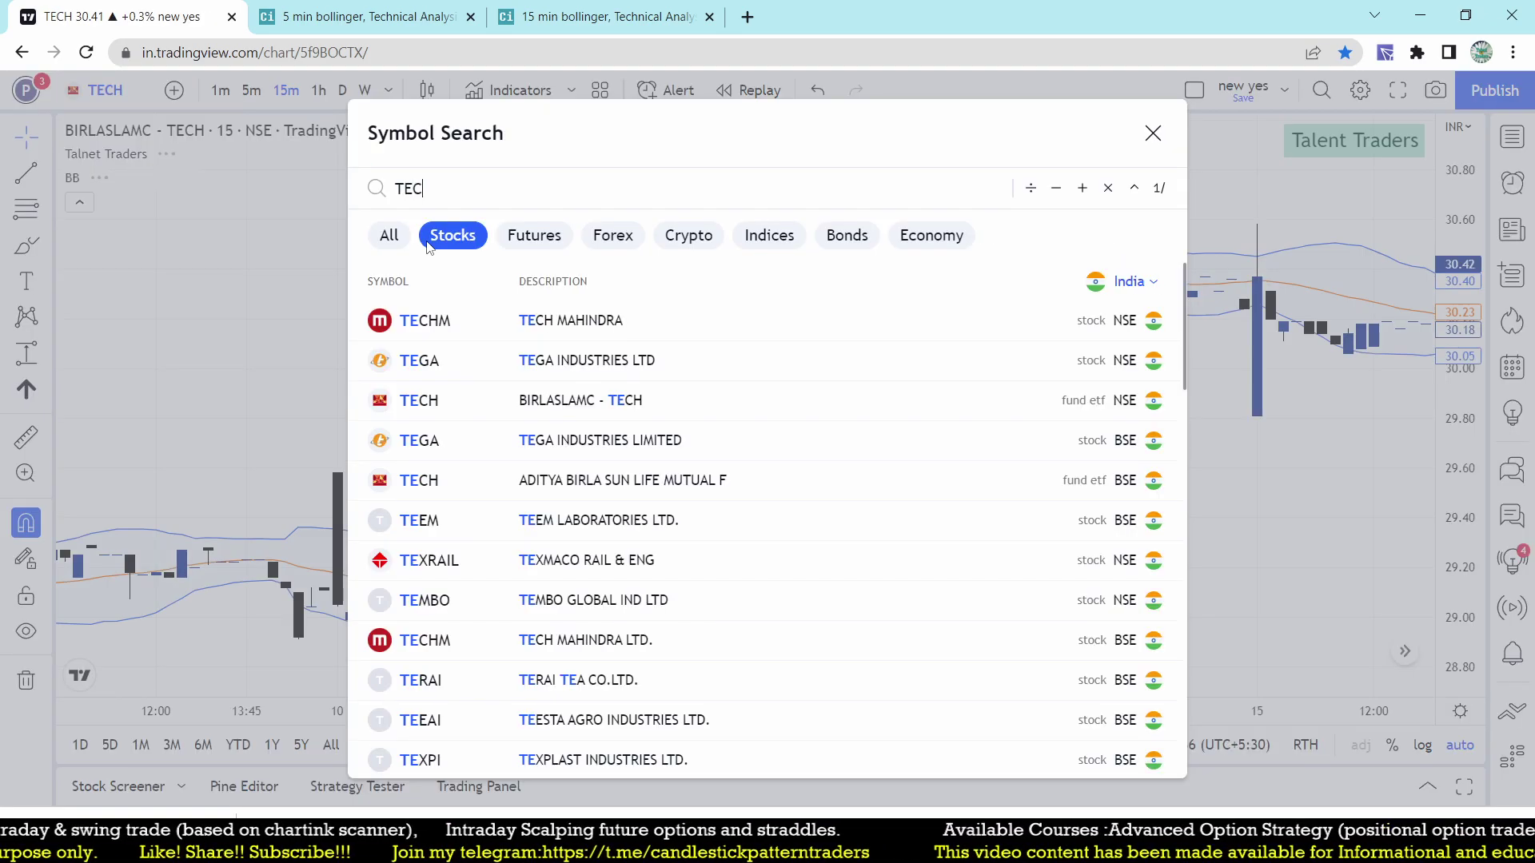
pyautogui.write('H')
pyautogui.click(430, 413)
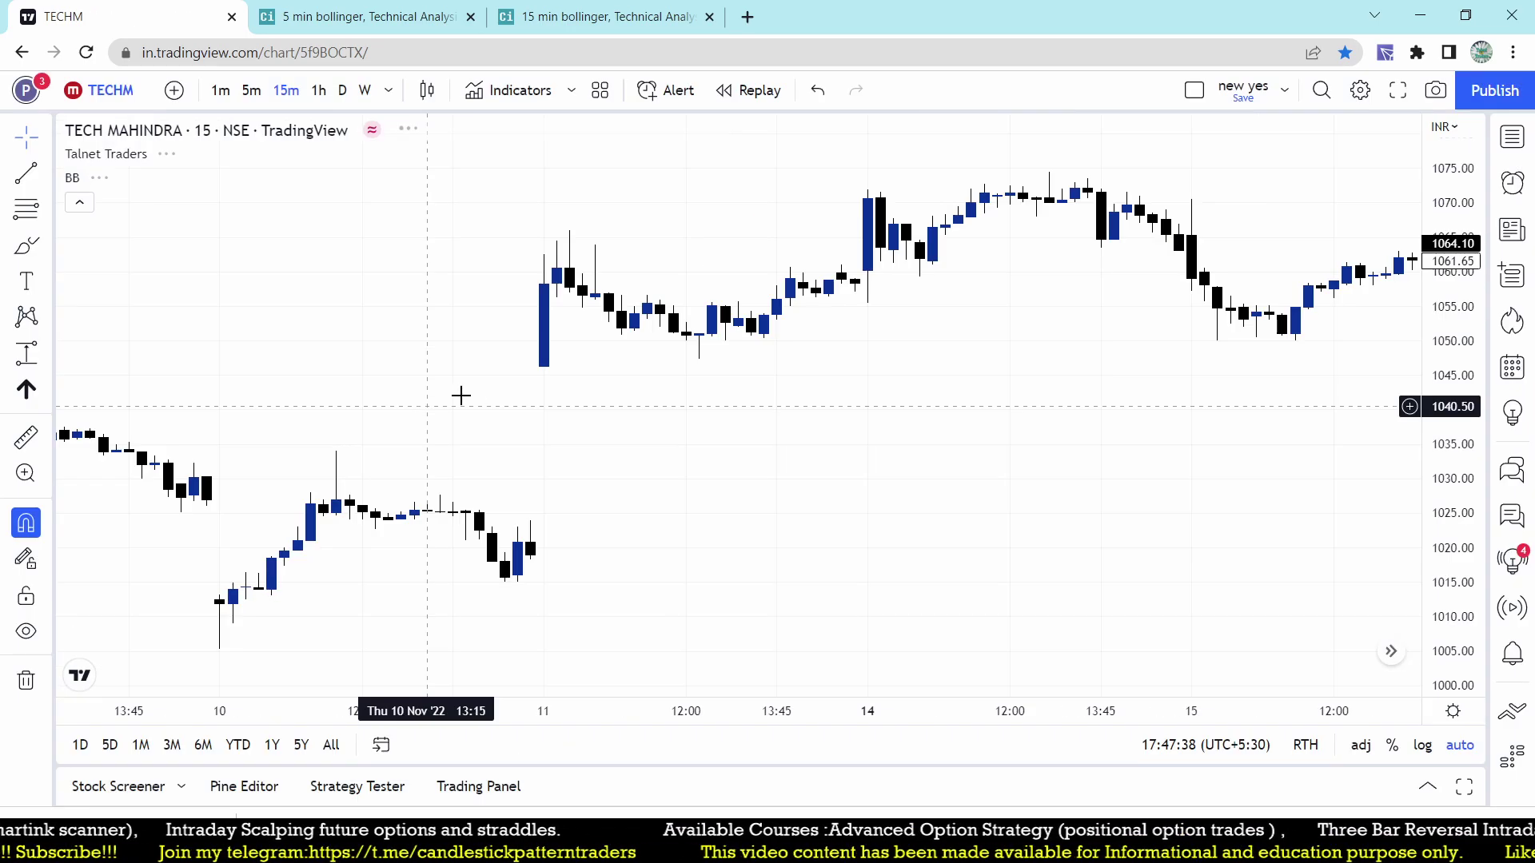
# Step: Examine the TECHM chart from the 10 November opening candle through the following sessions
pyautogui.moveTo(251, 700); pyautogui.dragTo(865, 422)
pyautogui.scroll(2, 832, 447)
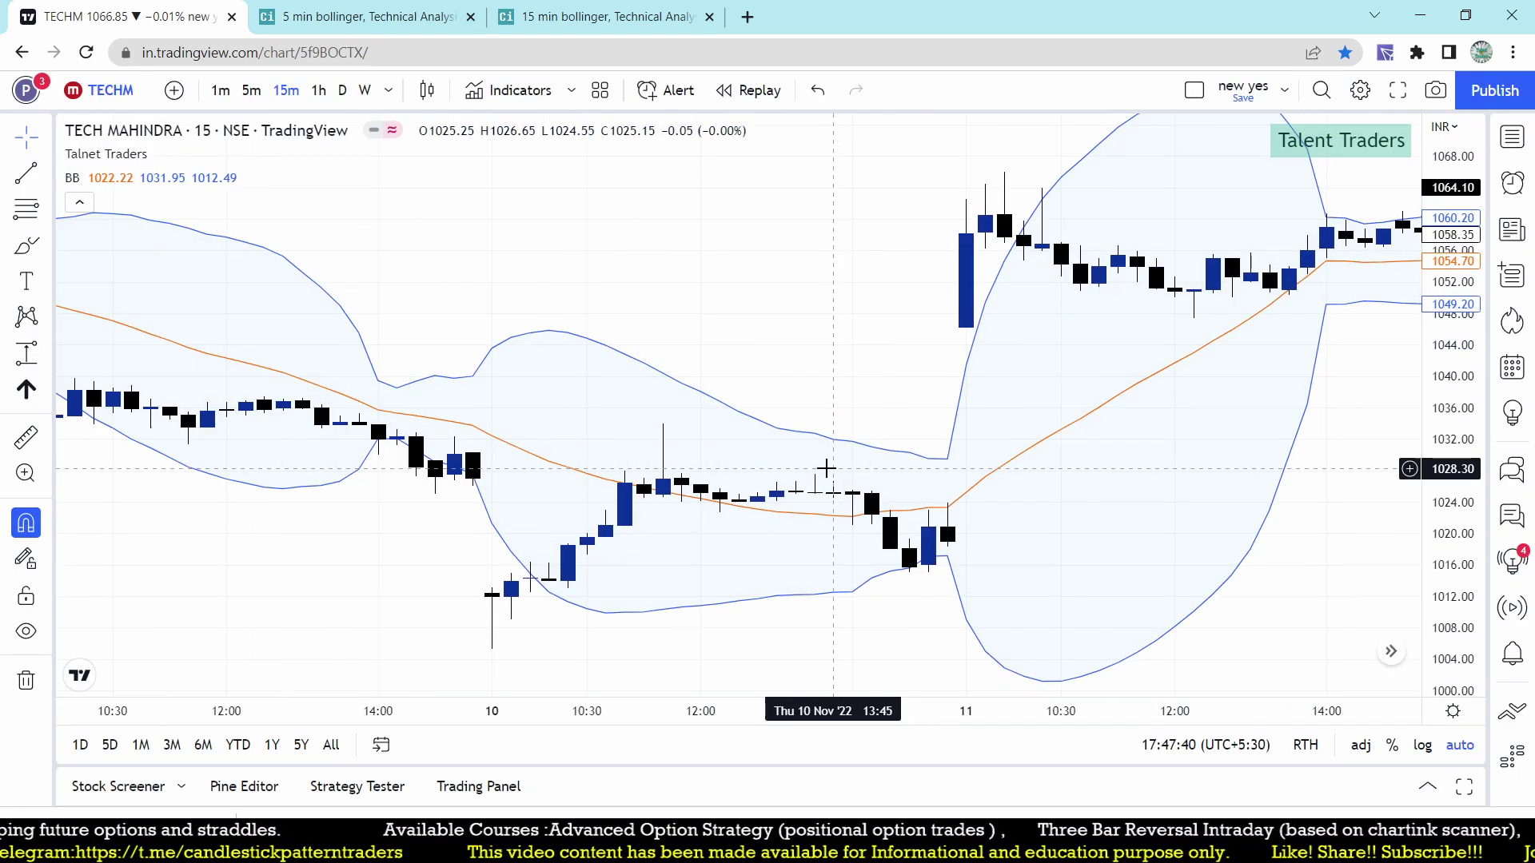
pyautogui.moveTo(1312, 446); pyautogui.dragTo(1155, 448)
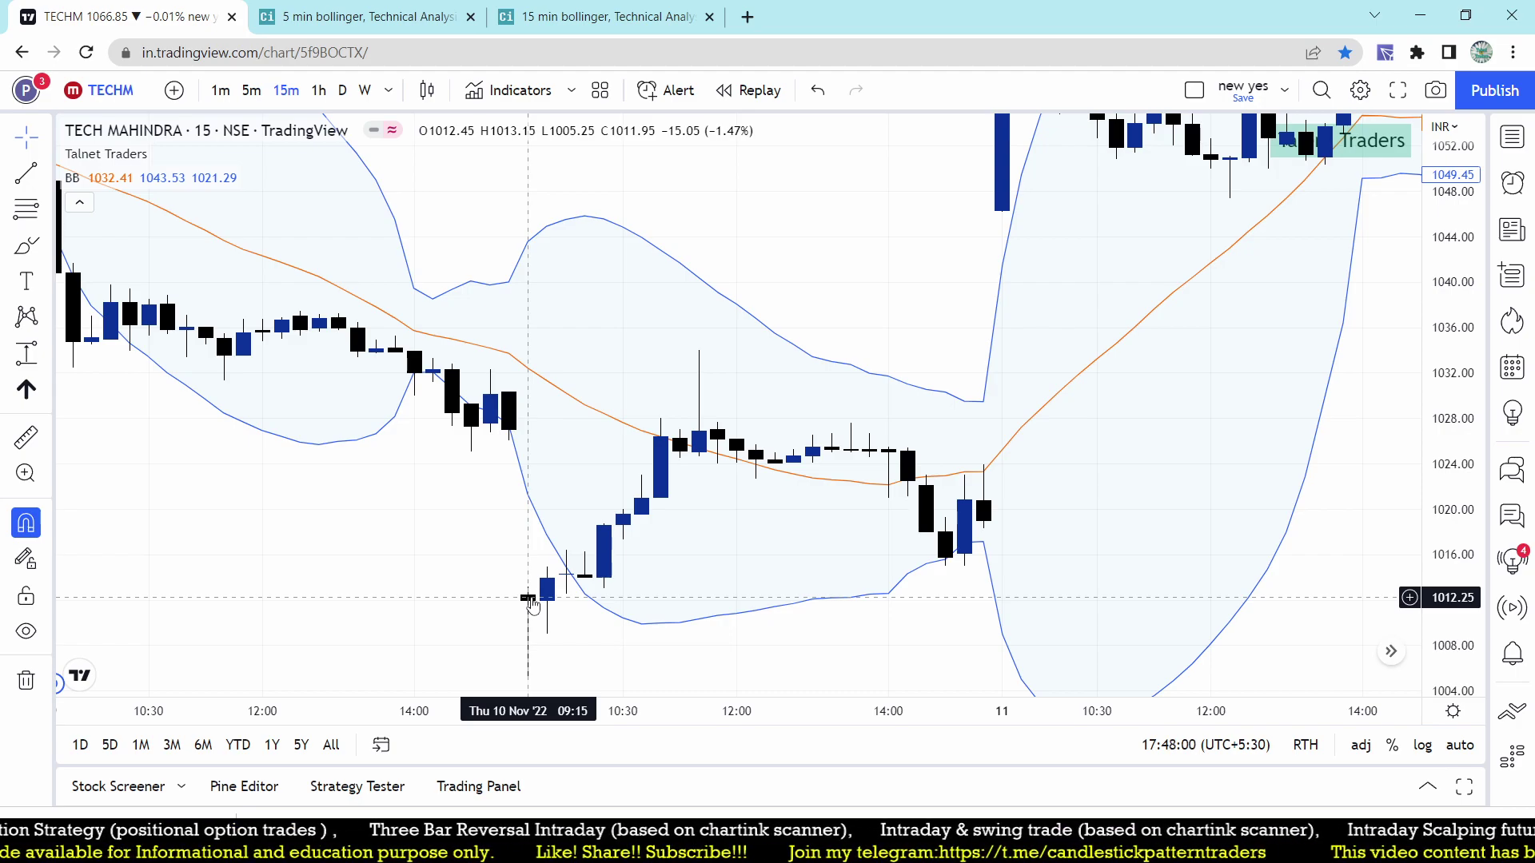
pyautogui.scroll(-3, 726, 346)
pyautogui.moveTo(1397, 462); pyautogui.dragTo(552, 448)
pyautogui.moveTo(838, 194); pyautogui.dragTo(987, 425)
# Step: Look up the last backtested stock in Chartink and load the NSE chart of RECLTD in TradingView
pyautogui.click(607, 16)
pyautogui.hotkey('ctrl', '1')
pyautogui.write('R')
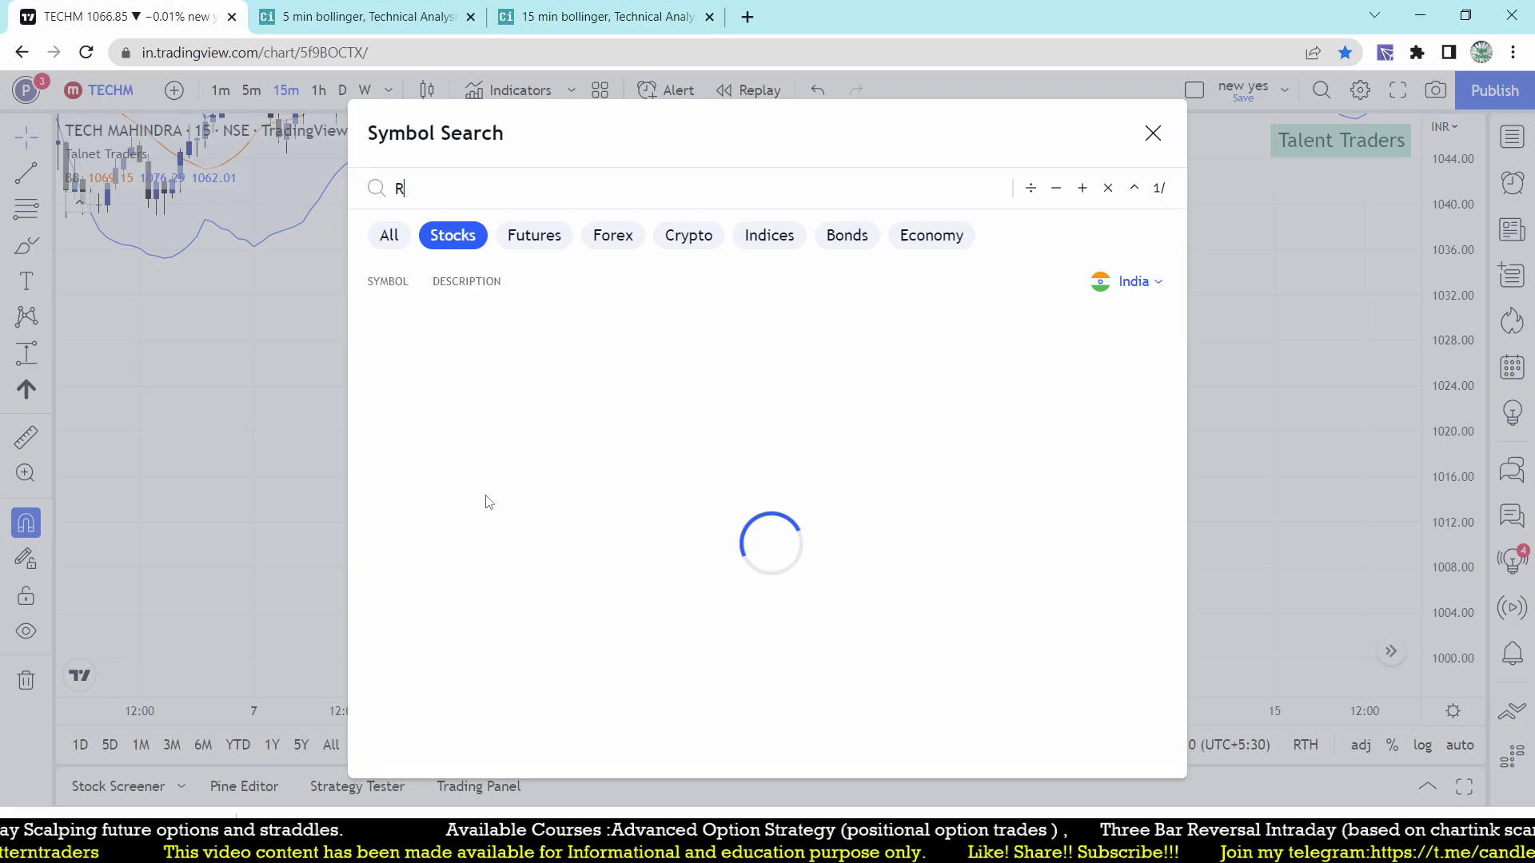
pyautogui.write('EC')
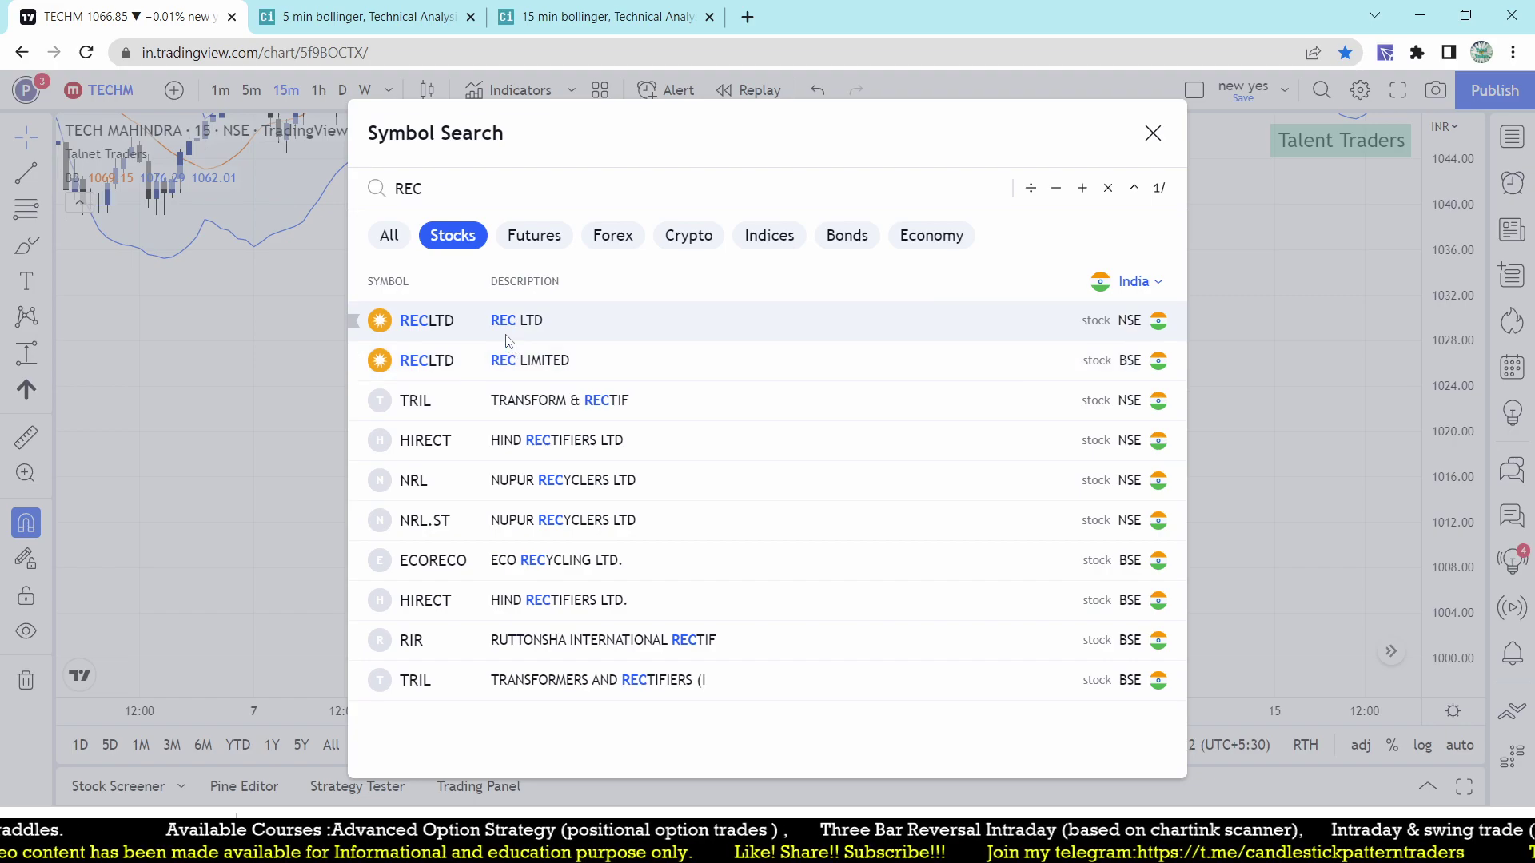
pyautogui.click(506, 339)
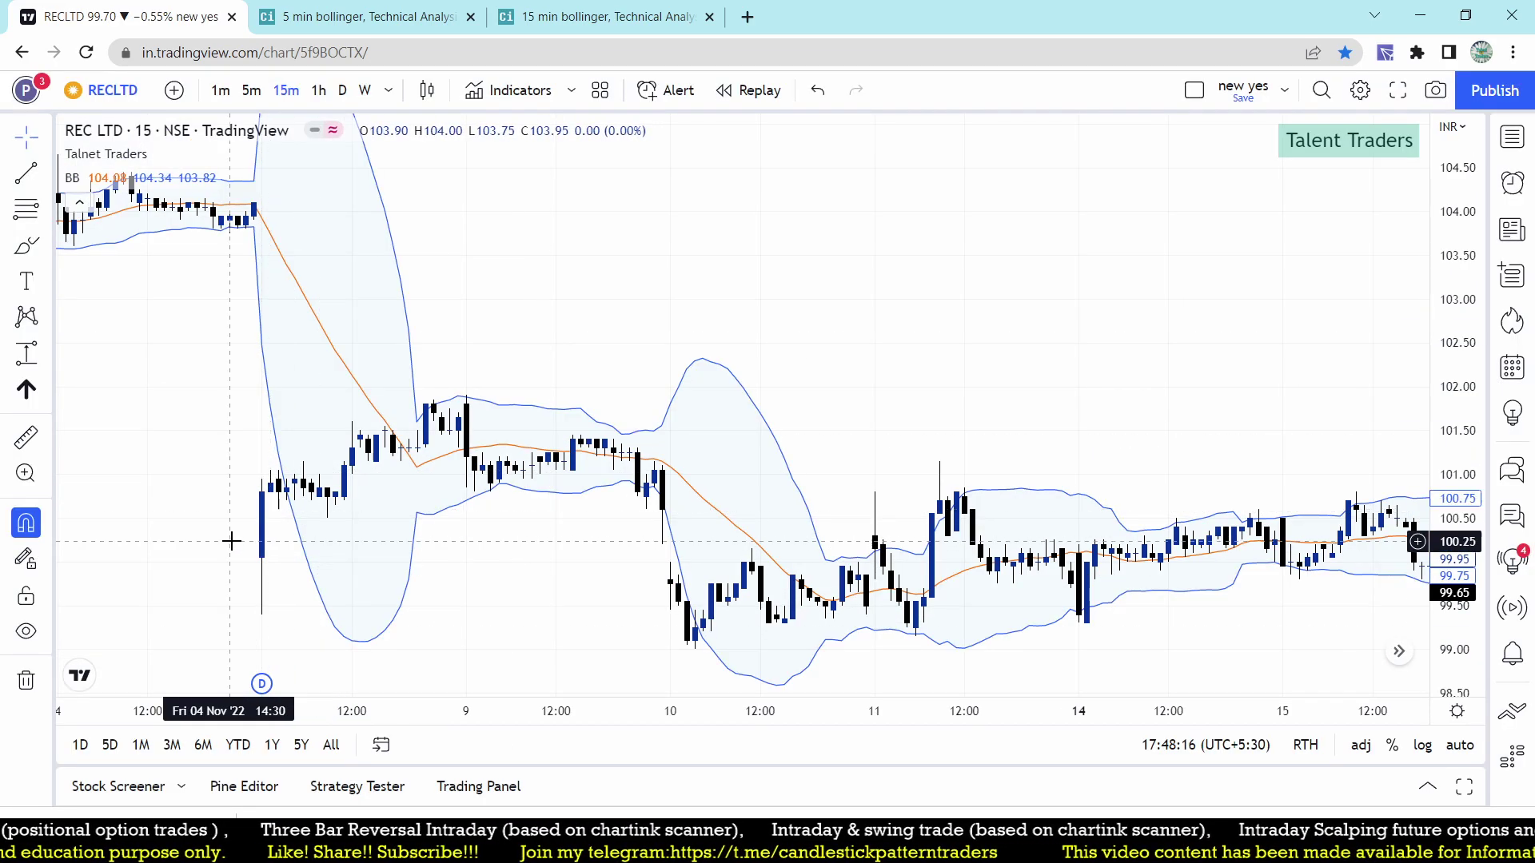
# Step: Box RECLTD's 10 November opening candle and its high level, sketch price swings around that level, and clear the annotations
pyautogui.scroll(2, 252, 564)
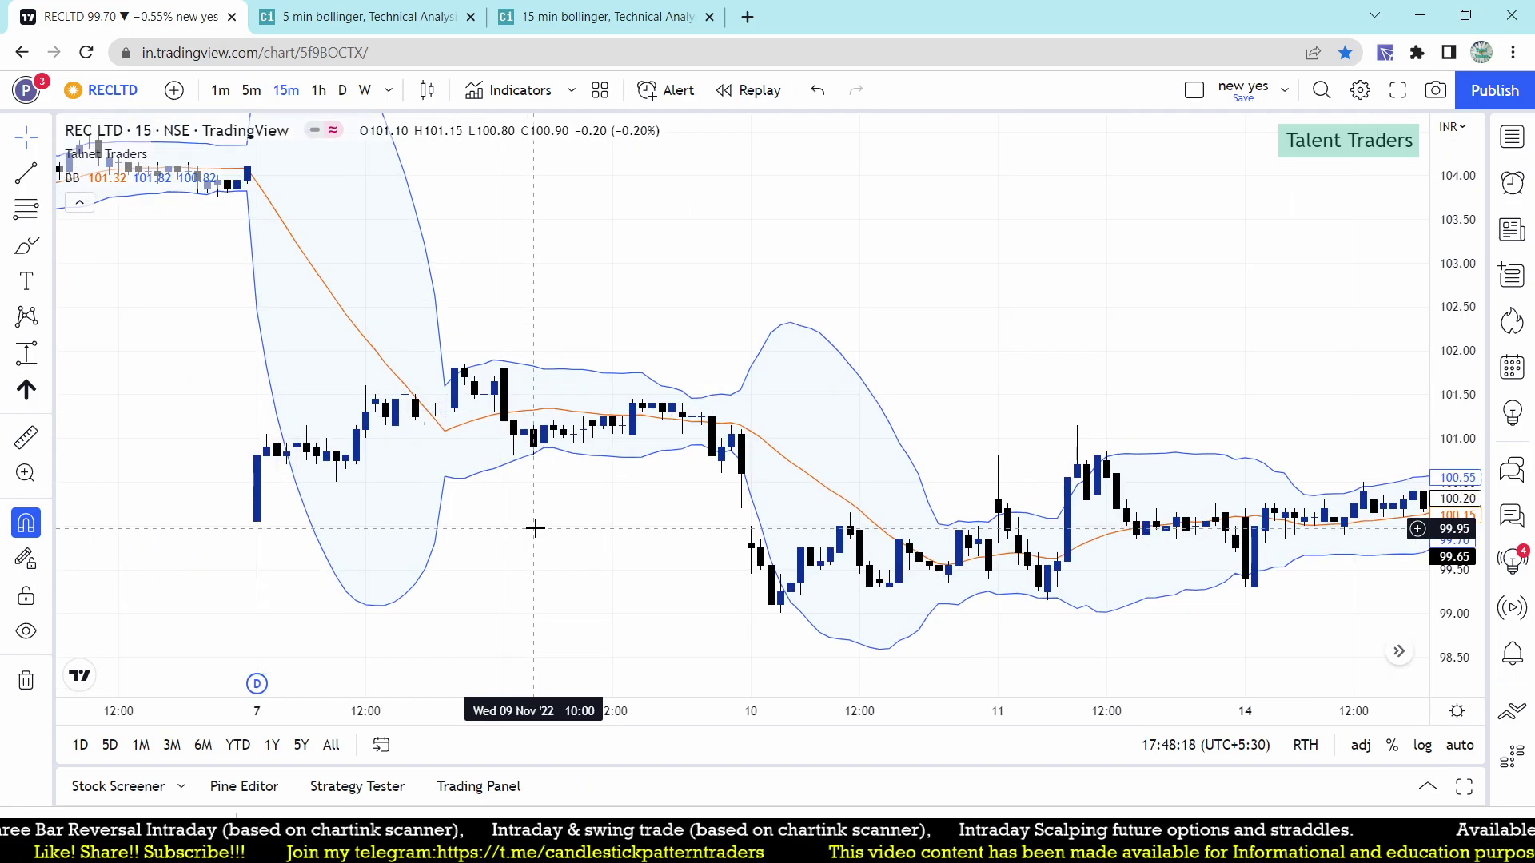
pyautogui.scroll(2, 627, 576)
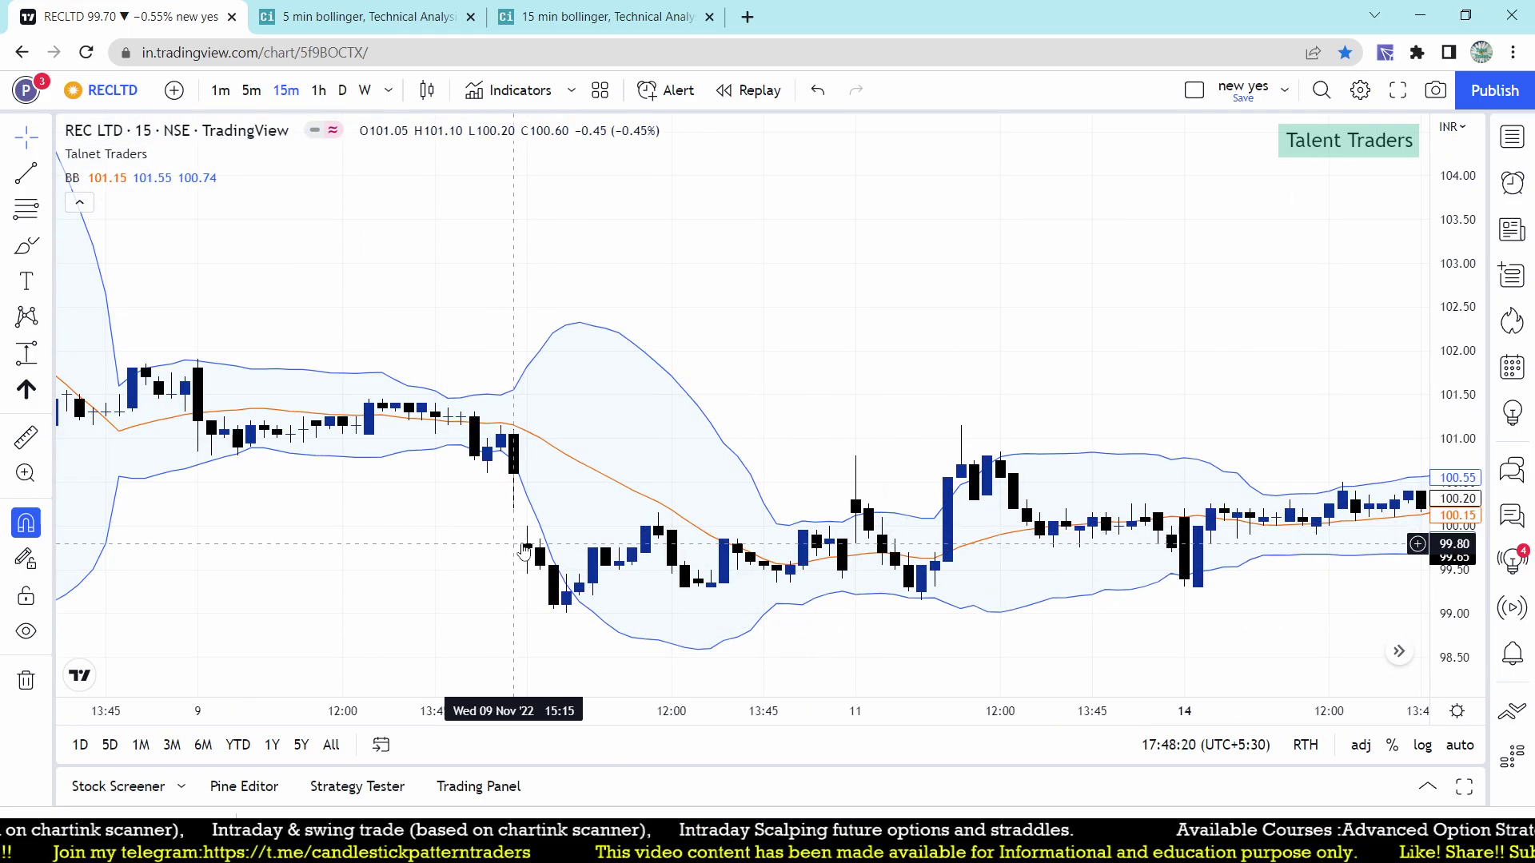
pyautogui.scroll(3, 528, 552)
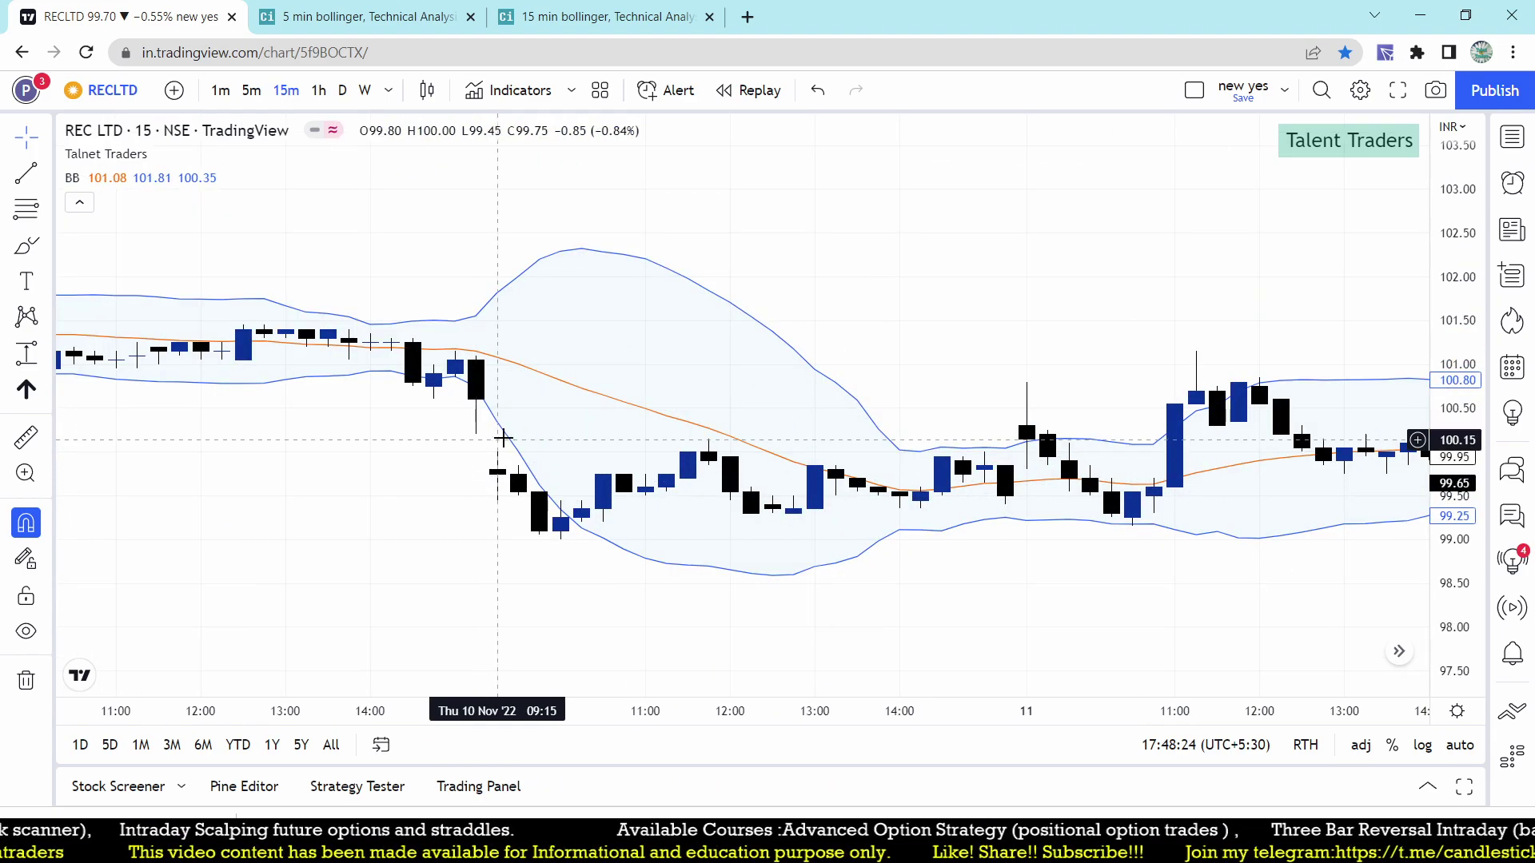
pyautogui.moveTo(481, 440); pyautogui.dragTo(513, 518)
pyautogui.moveTo(500, 461); pyautogui.dragTo(838, 454)
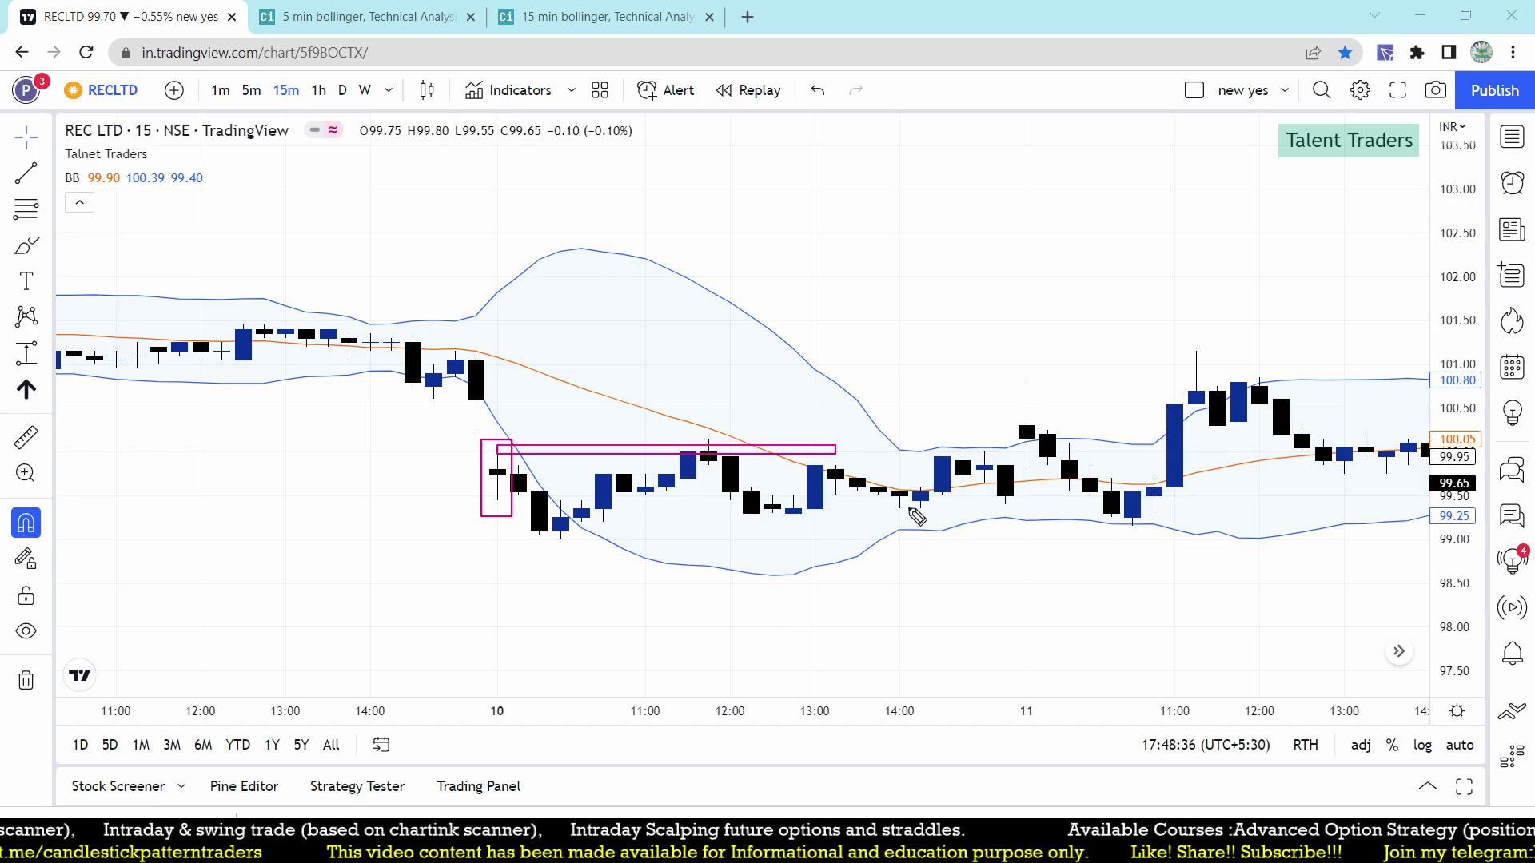
pyautogui.moveTo(551, 462)
pyautogui.mouseDown()
pyautogui.moveTo(732, 500)
pyautogui.moveTo(816, 448)
pyautogui.moveTo(768, 480)
pyautogui.moveTo(787, 455)
pyautogui.moveTo(895, 420)
pyautogui.moveTo(911, 450)
pyautogui.mouseUp()
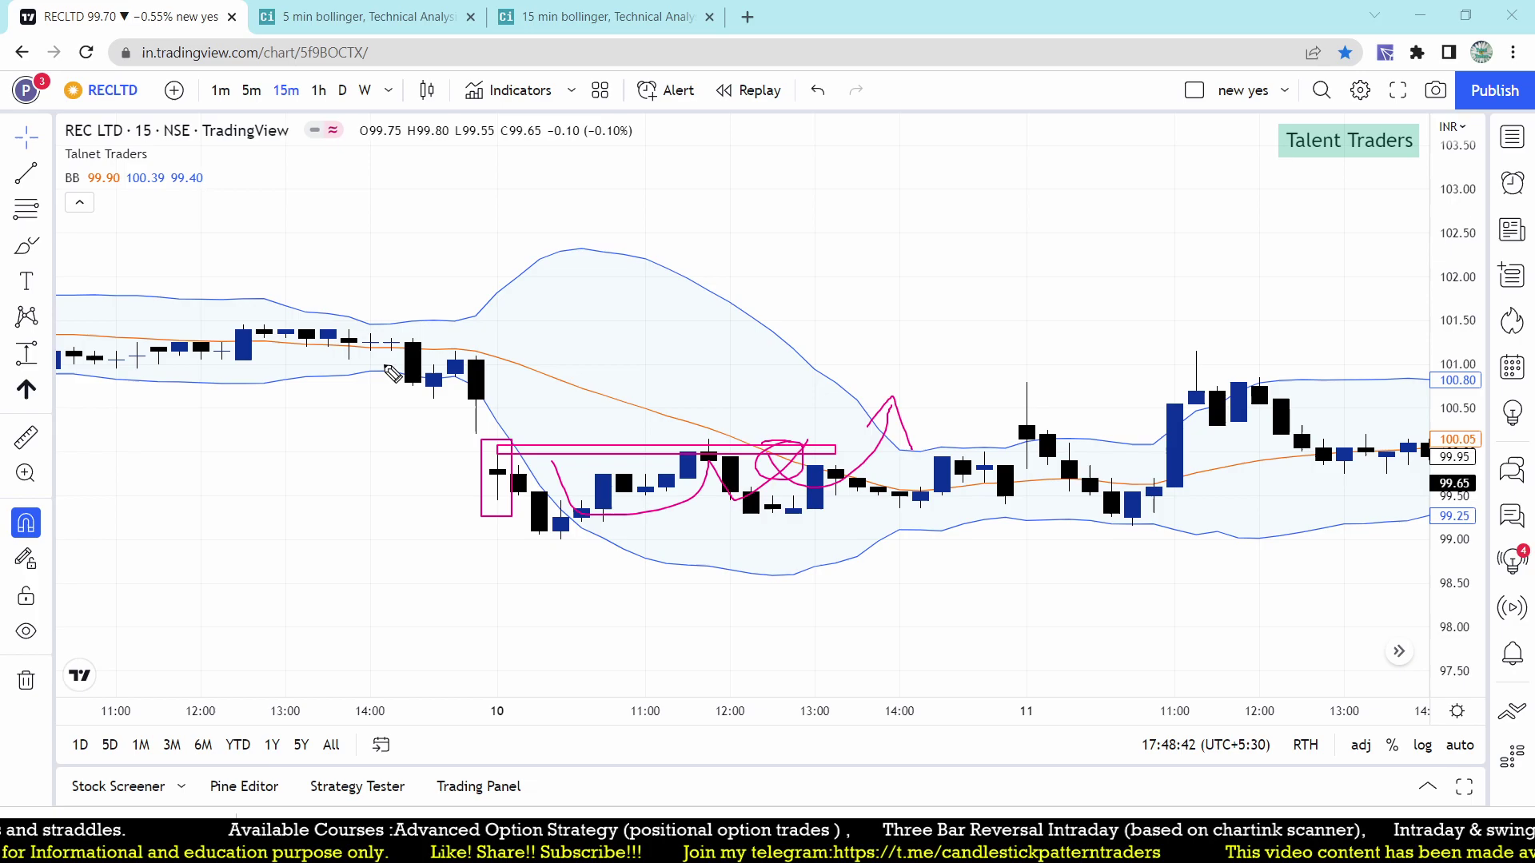
pyautogui.press('Escape')
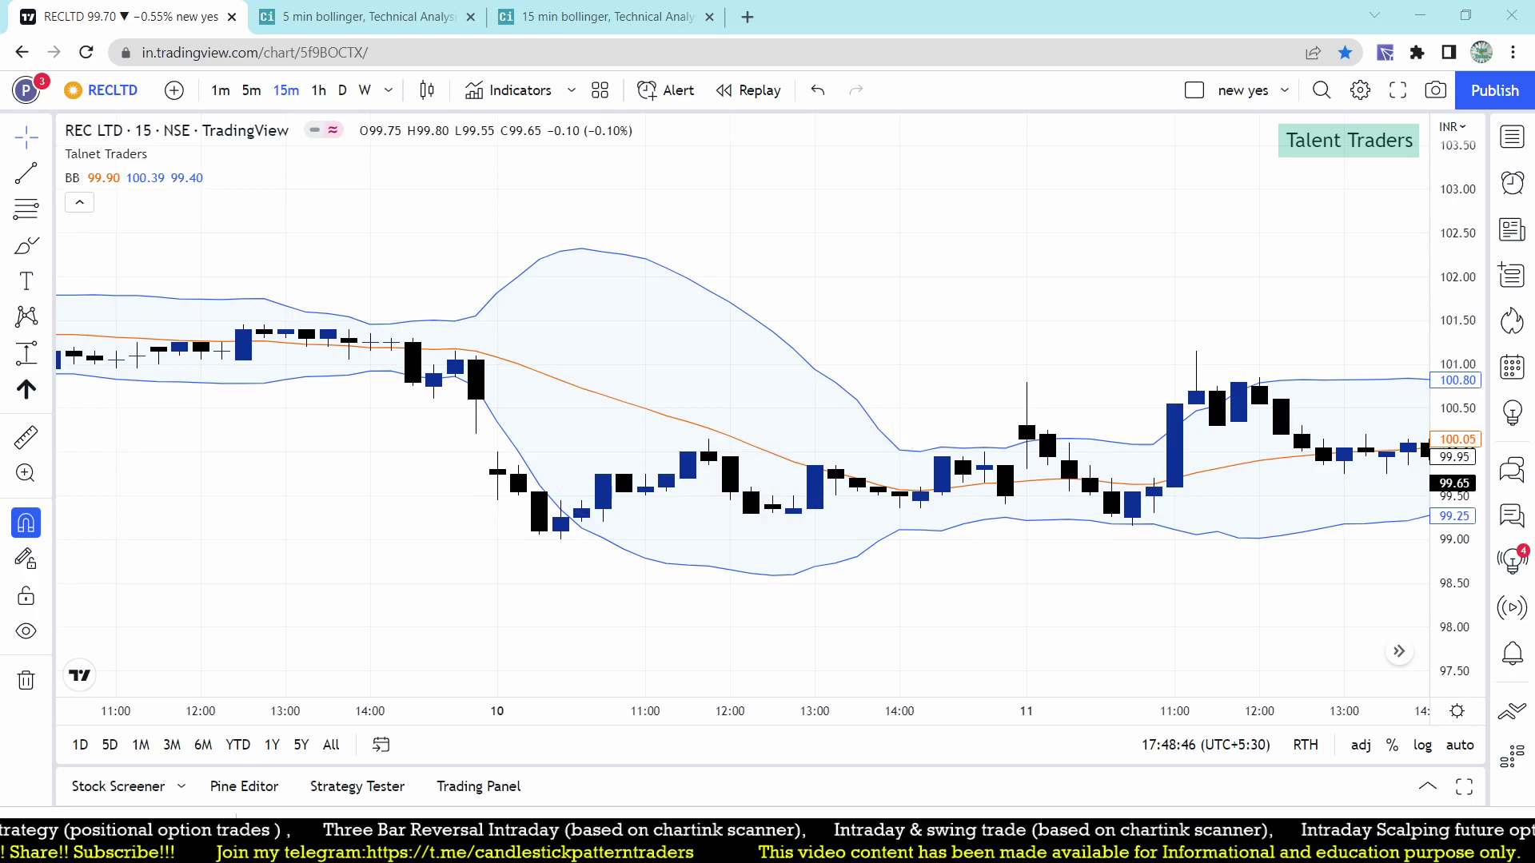
# Step: Switch to Chartink's 15 min bollinger scan and outline its filter groups, clearing the third and second groups' outlines before marking the first
pyautogui.click(574, 10)
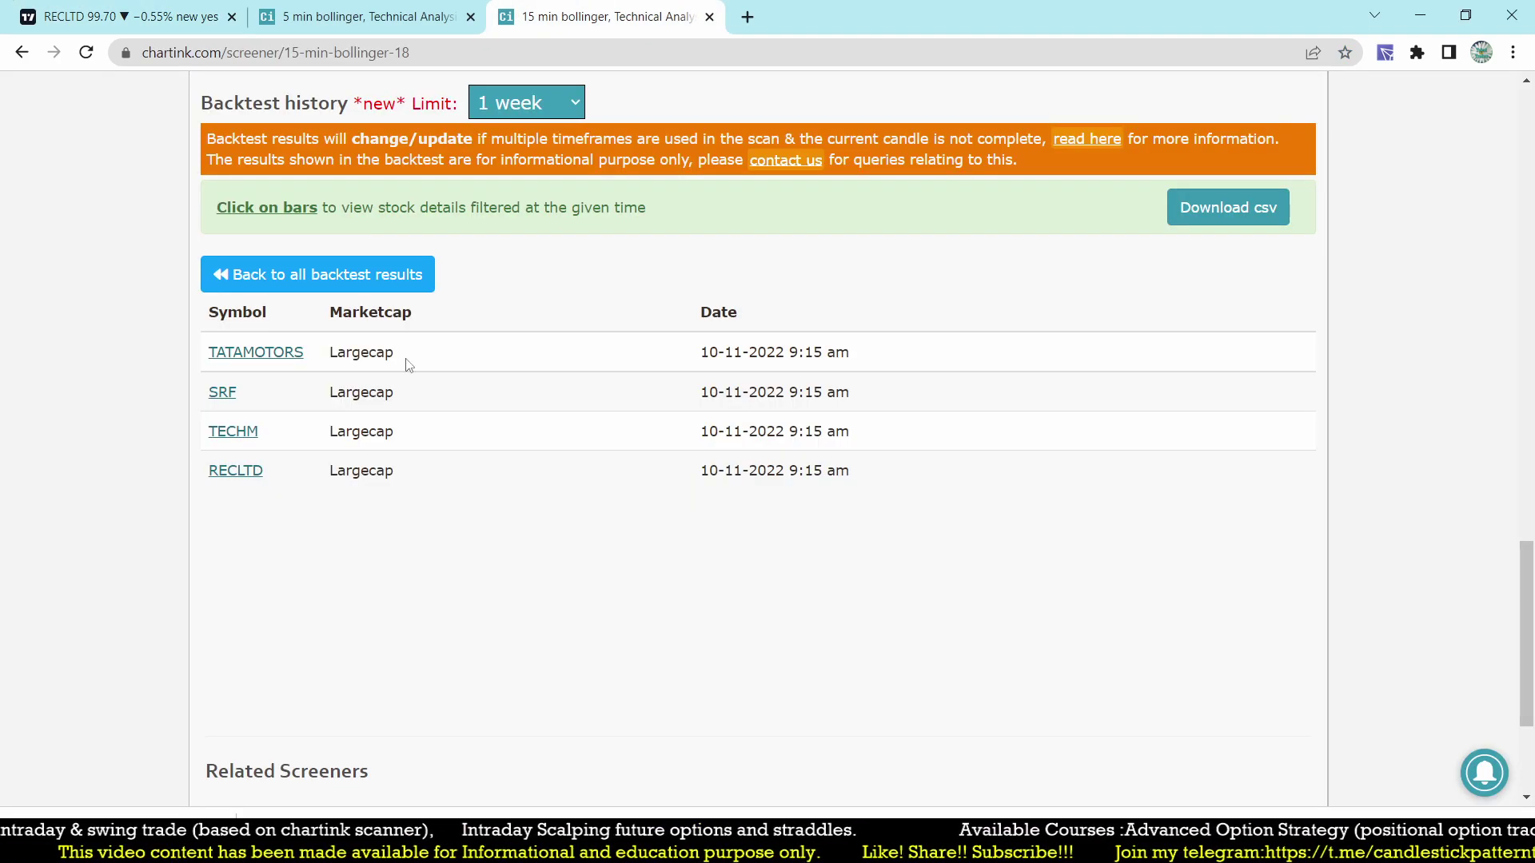
pyautogui.scroll(10, 408, 364)
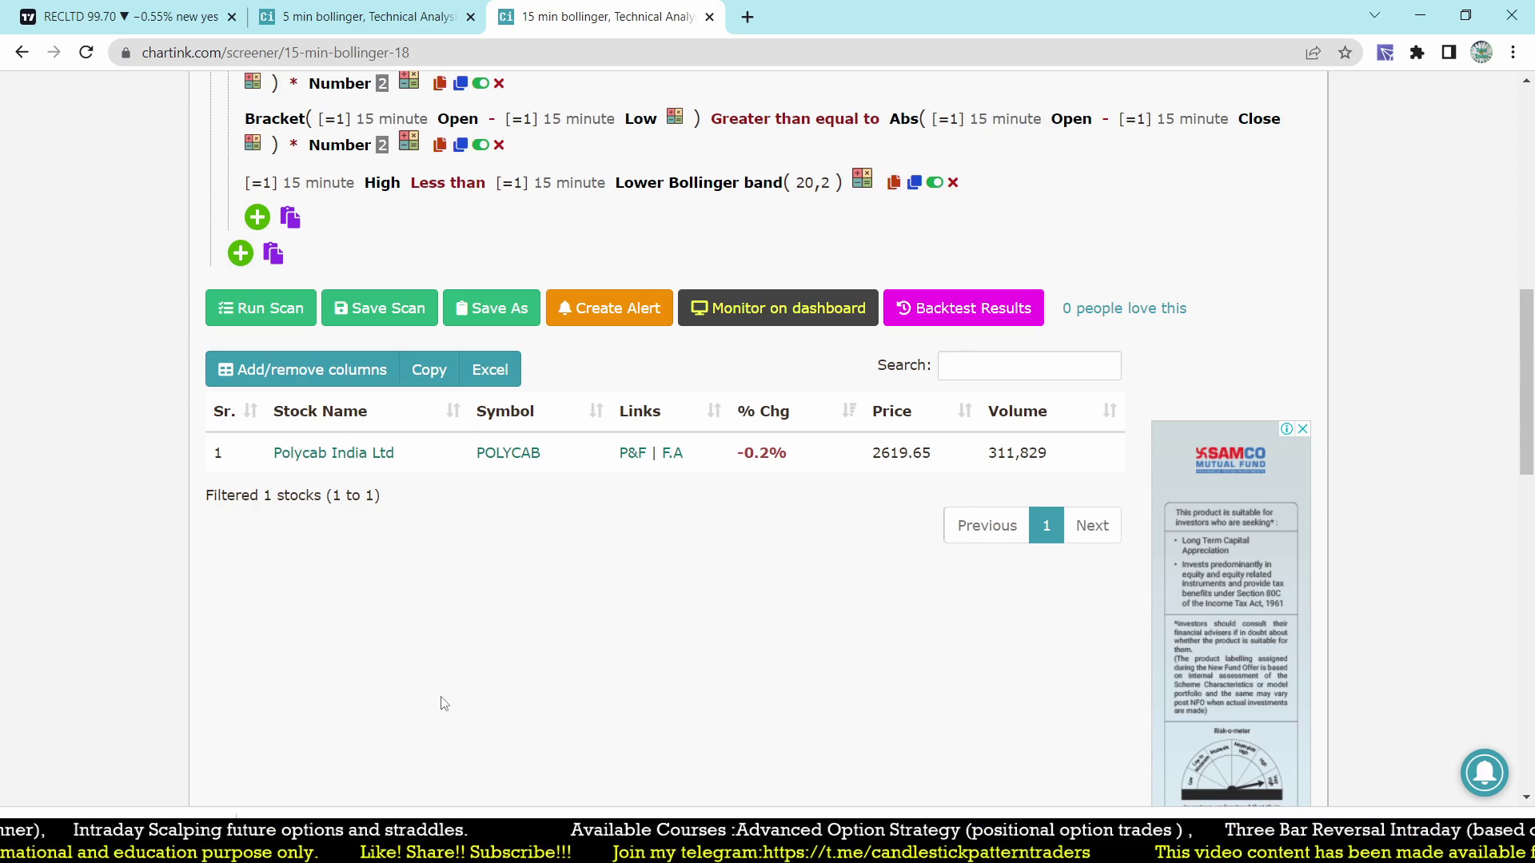
pyautogui.scroll(6, 562, 602)
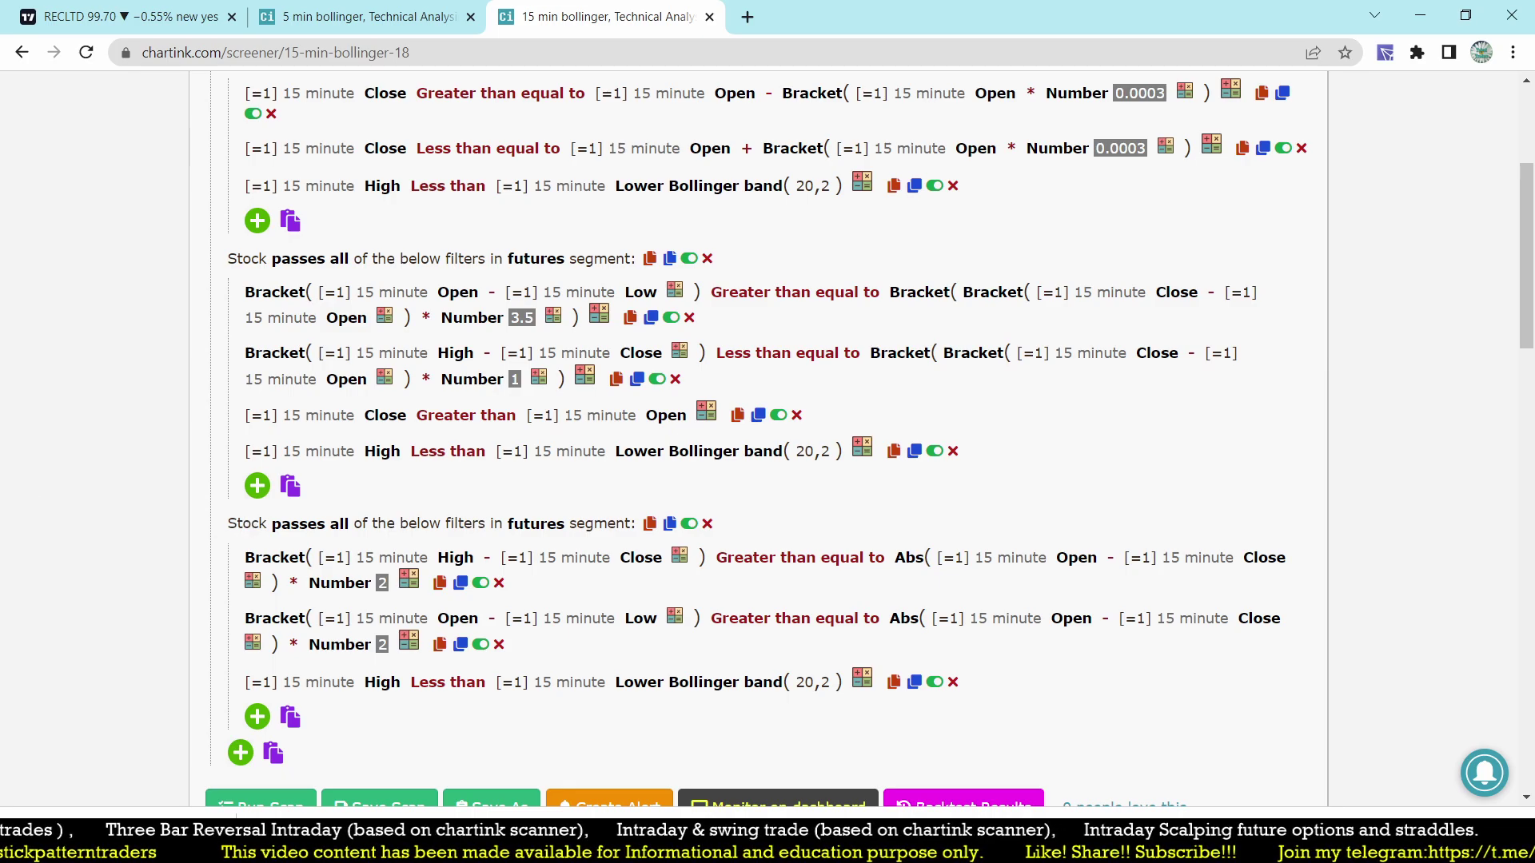
pyautogui.moveTo(219, 499)
pyautogui.mouseDown()
pyautogui.moveTo(256, 678)
pyautogui.moveTo(1343, 729)
pyautogui.mouseUp()
pyautogui.moveTo(218, 238)
pyautogui.mouseDown()
pyautogui.moveTo(521, 482)
pyautogui.moveTo(1335, 484)
pyautogui.mouseUp()
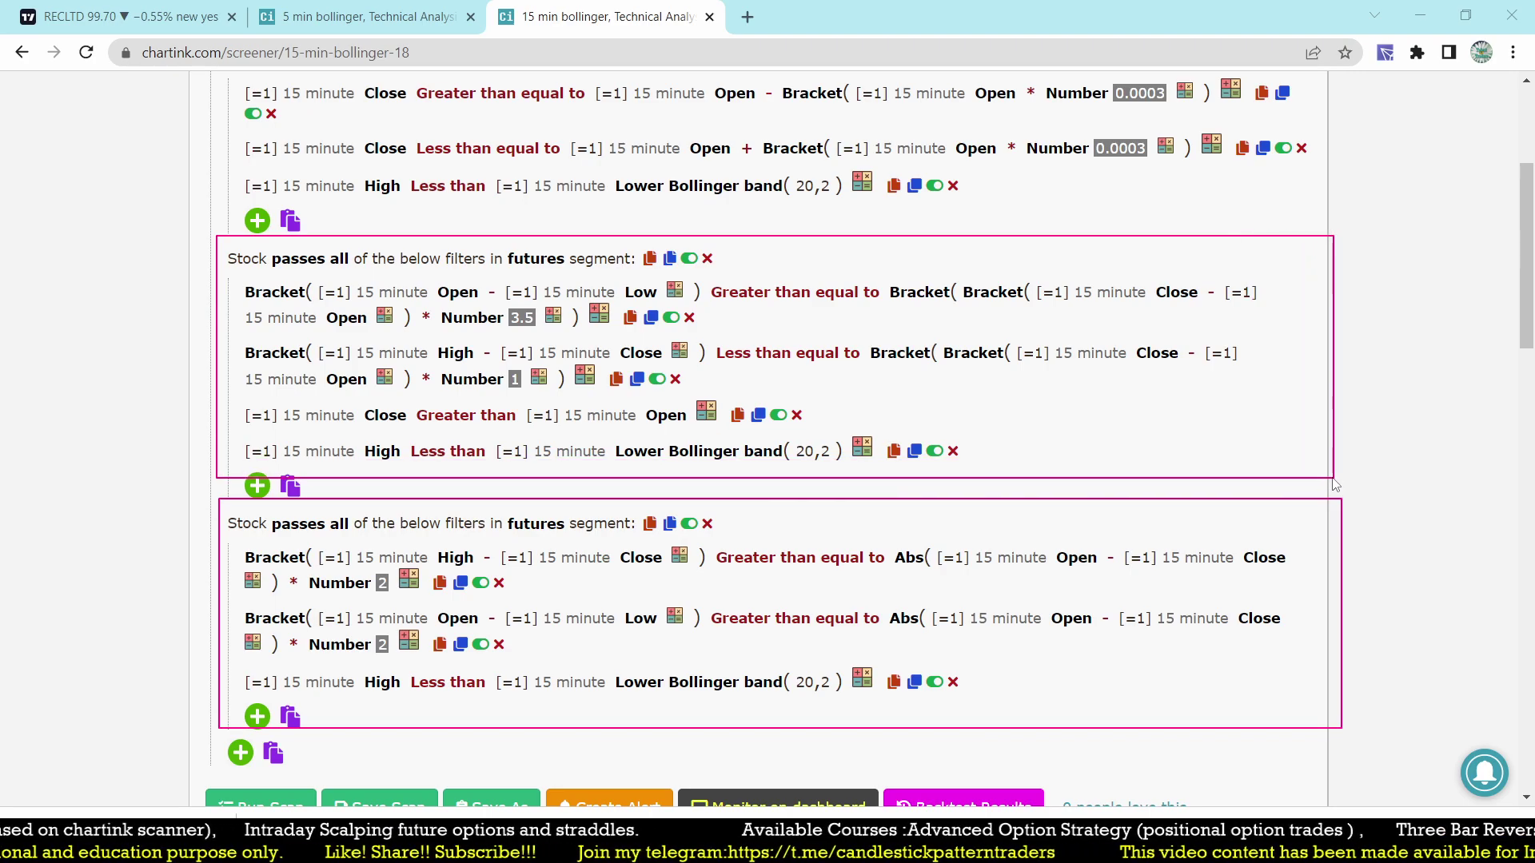
pyautogui.press('Escape')
pyautogui.scroll(3, 342, 459)
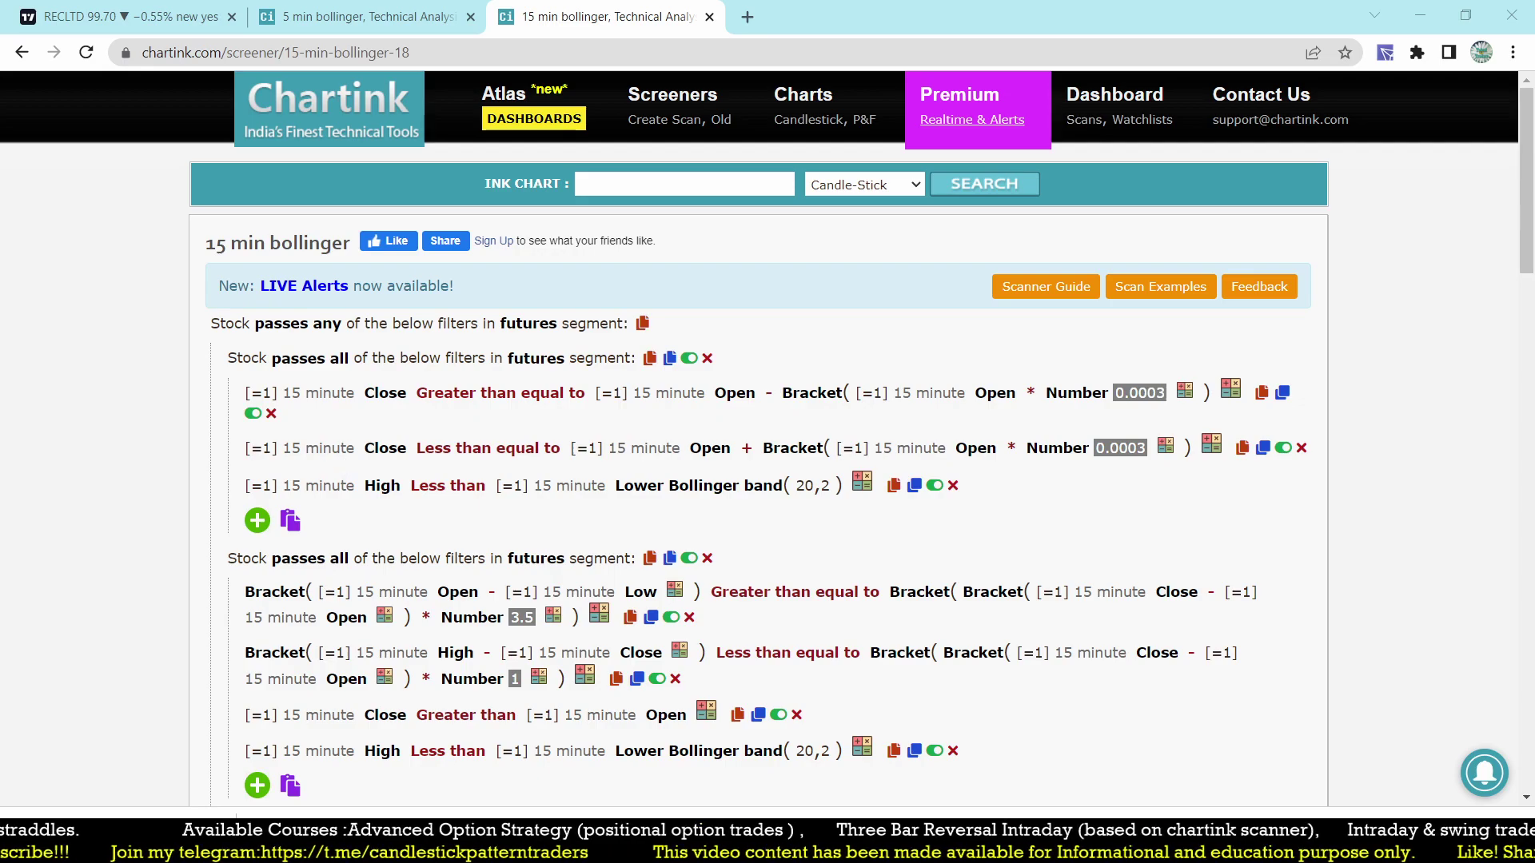
pyautogui.moveTo(325, 443)
pyautogui.mouseDown()
pyautogui.moveTo(1312, 490)
pyautogui.moveTo(1320, 511)
pyautogui.mouseUp()
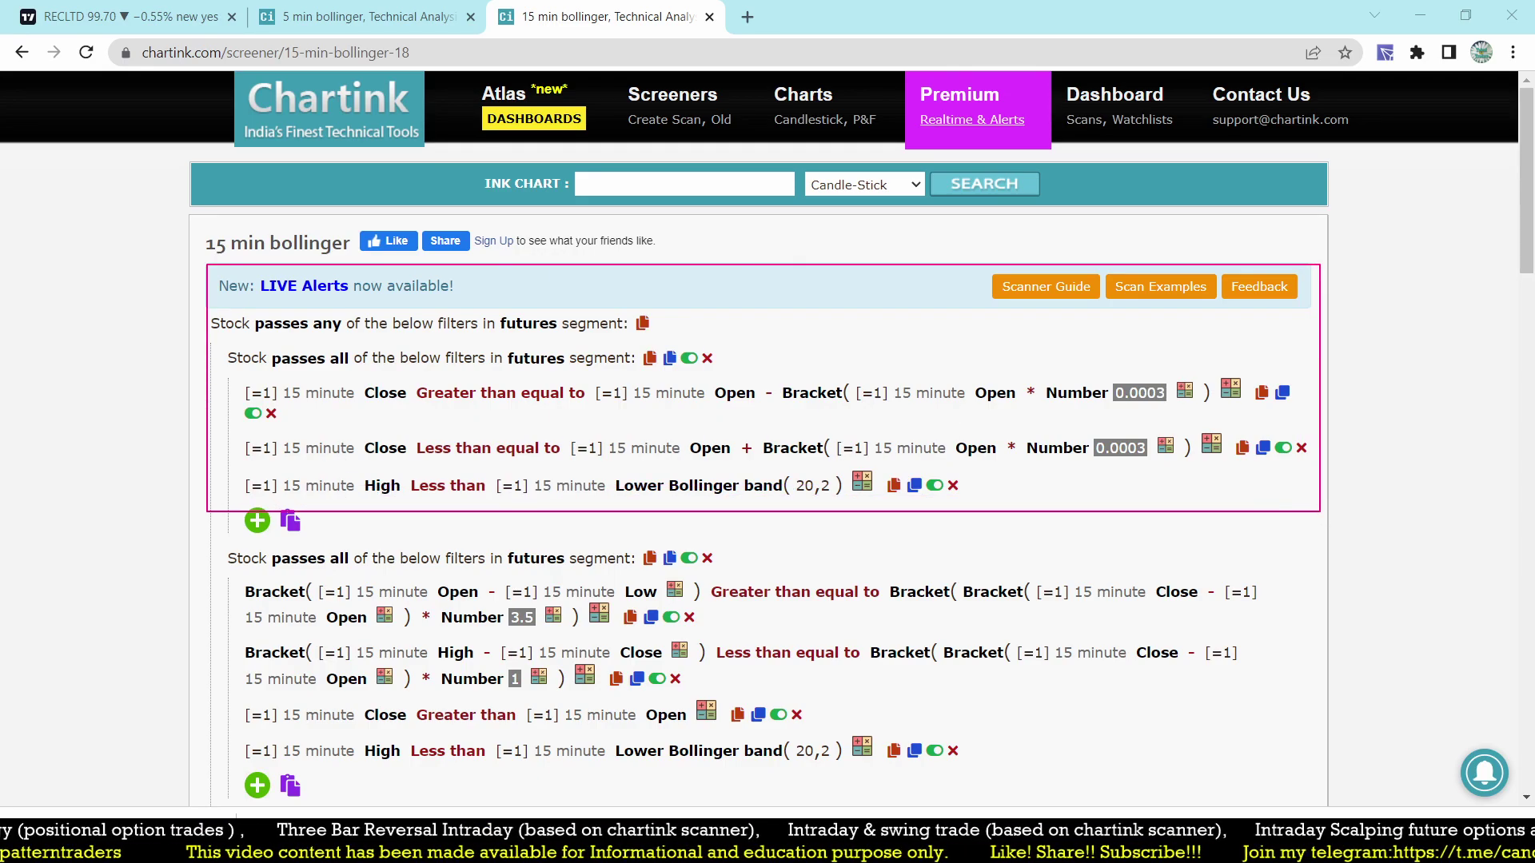